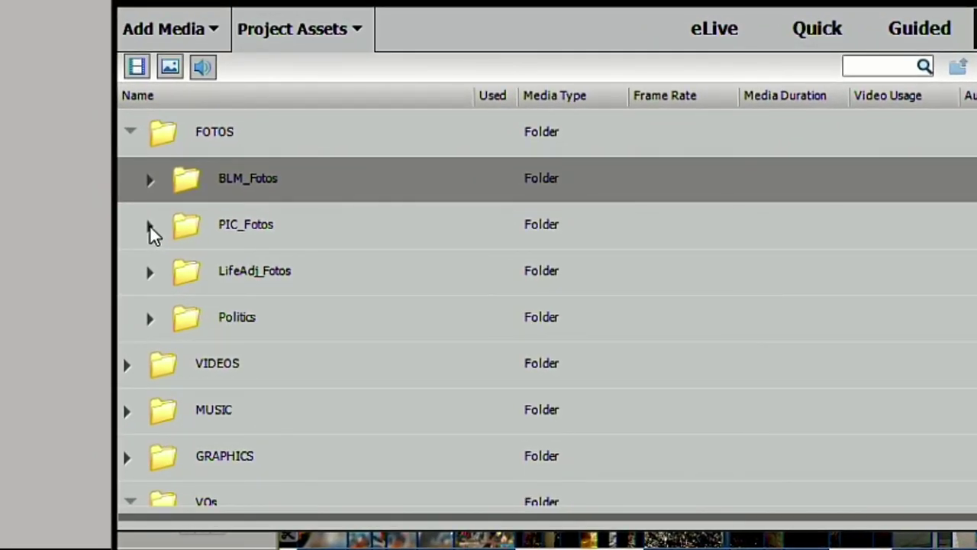
# Open the PIC_Fotos folder on its own and return to its parent folder
pyautogui.click(189, 228)
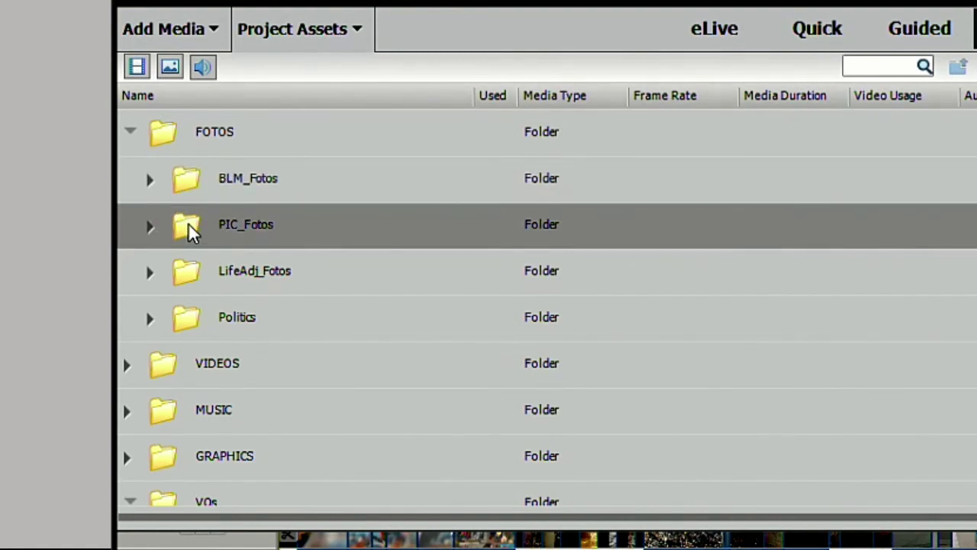
pyautogui.doubleClick(188, 227)
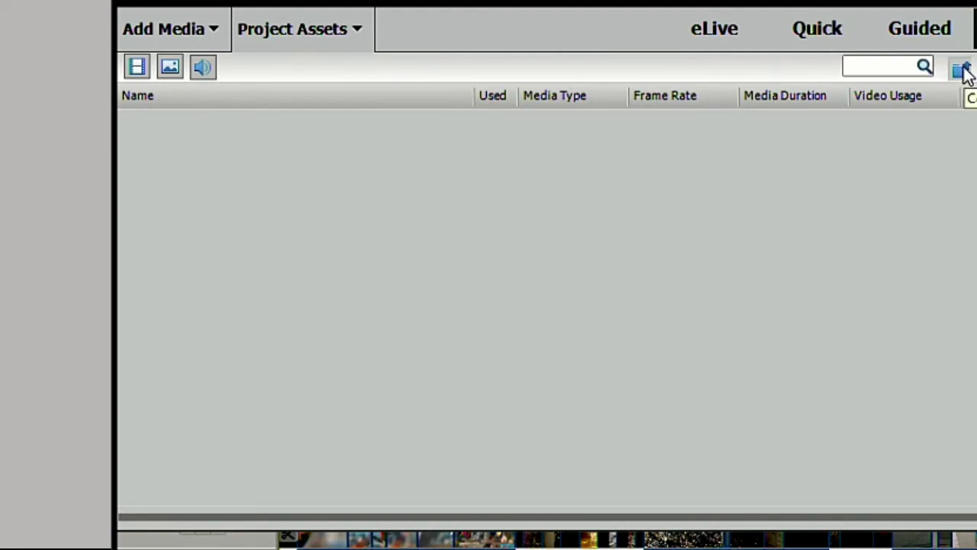
pyautogui.click(960, 69)
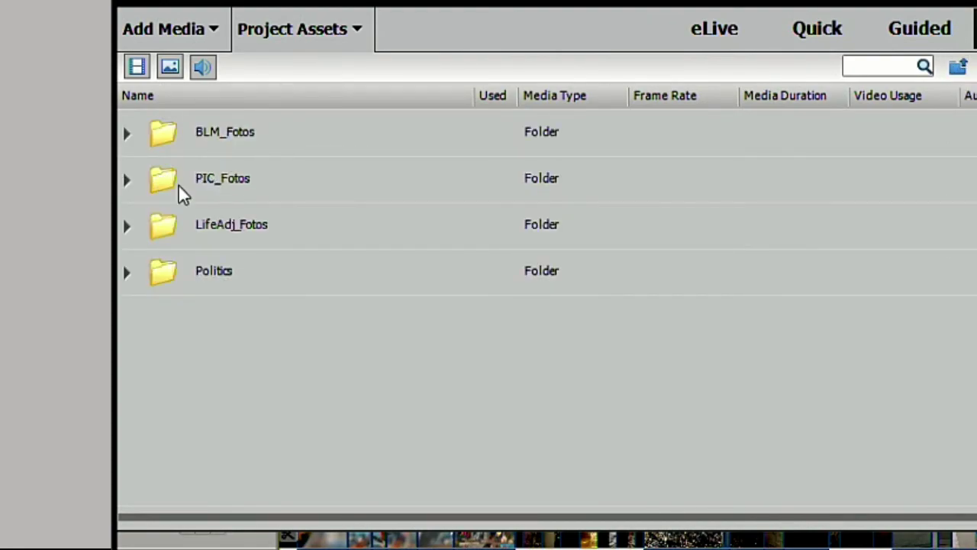
# Expand the LifeAdj_Fotos folder, look through the still images in its Chicago subfolder, and collapse Chicago again
pyautogui.click(128, 226)
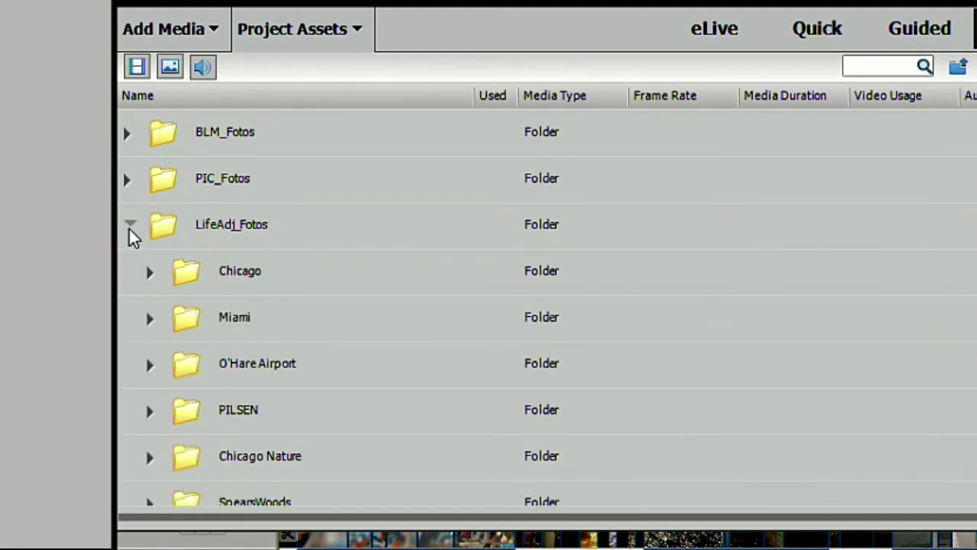
pyautogui.click(161, 227)
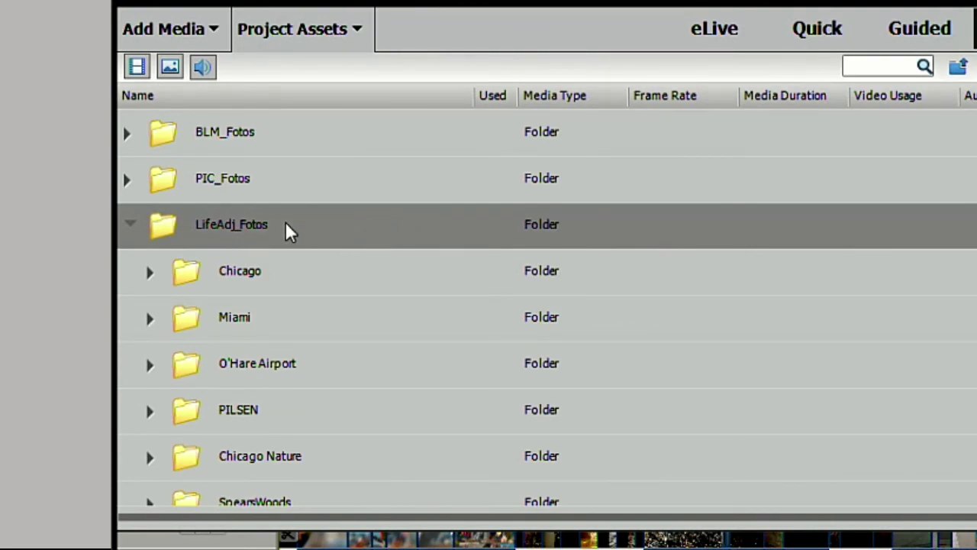
pyautogui.click(151, 274)
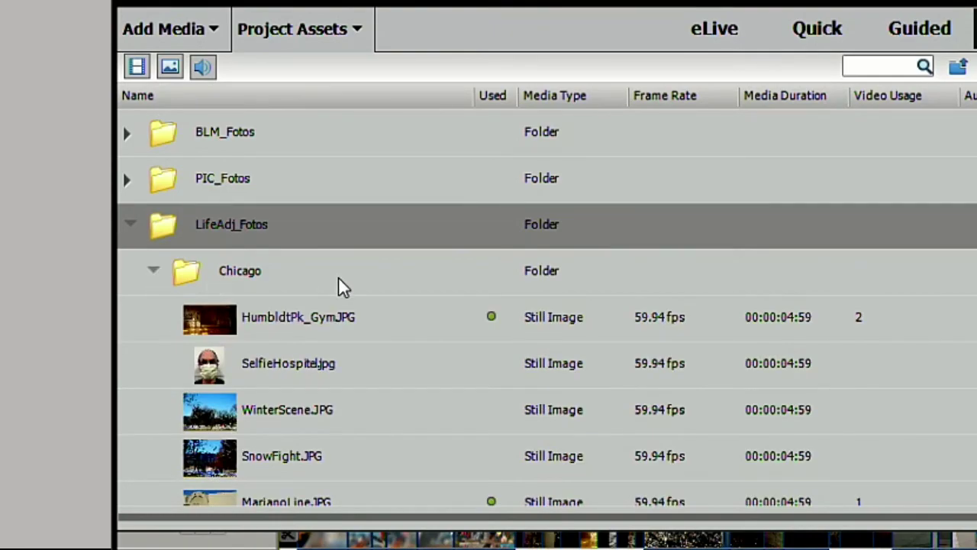
pyautogui.scroll(-5, 340, 287)
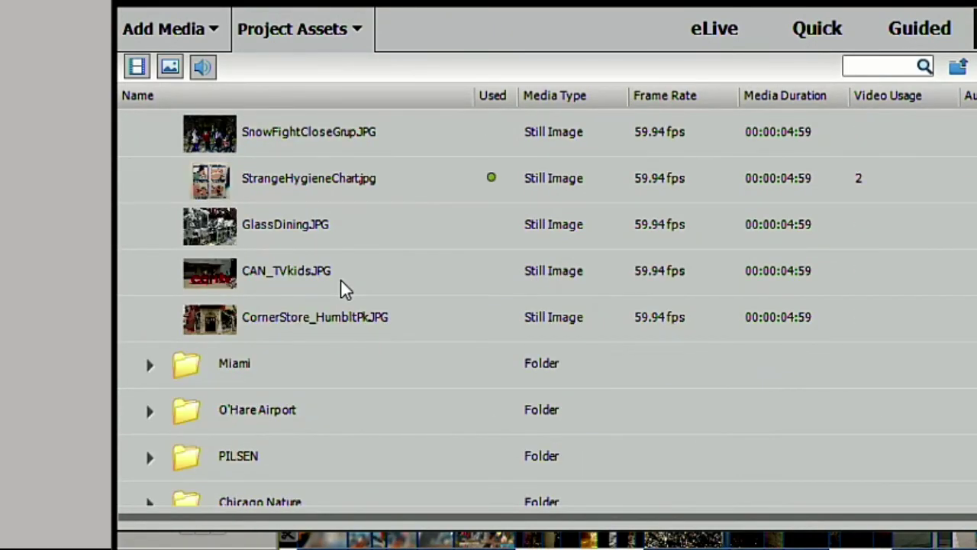
pyautogui.scroll(5, 341, 286)
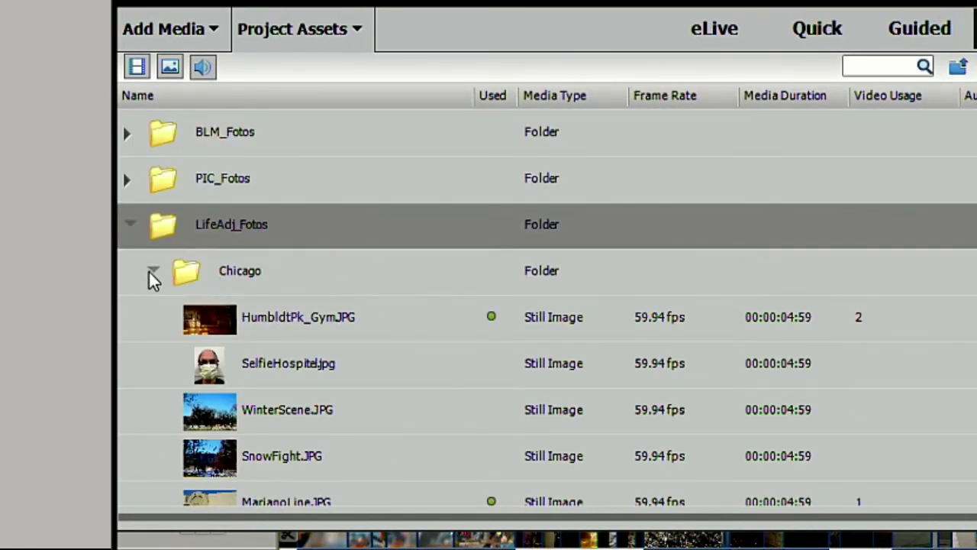
pyautogui.click(152, 273)
# Look through the photos in the Miami and O'Hare Airport subfolders, collapsing each one after viewing
pyautogui.click(152, 317)
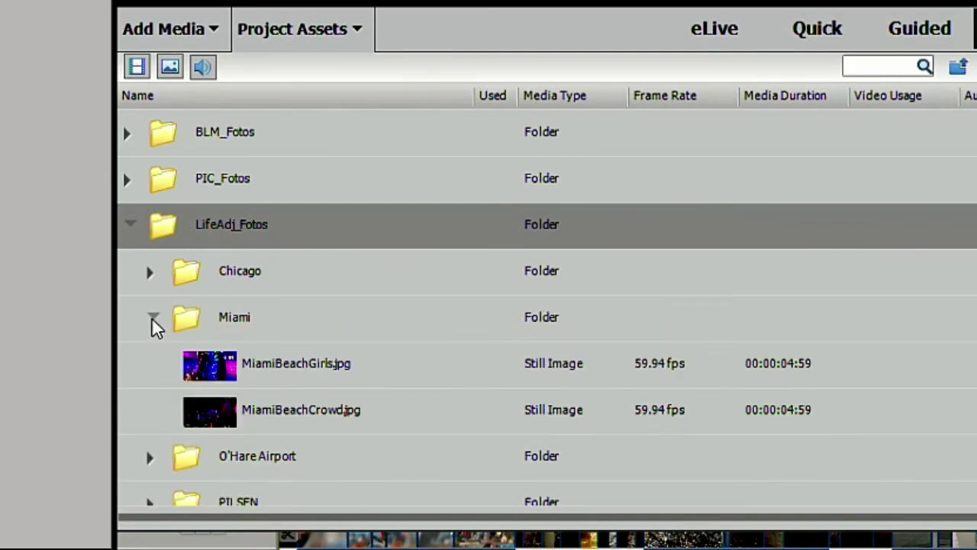
pyautogui.click(151, 318)
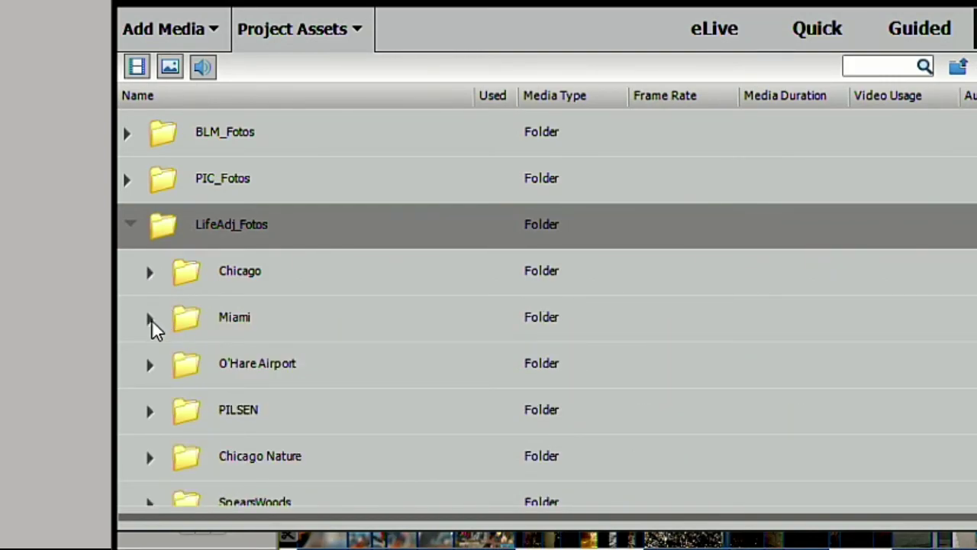
pyautogui.click(152, 365)
pyautogui.scroll(-5, 214, 375)
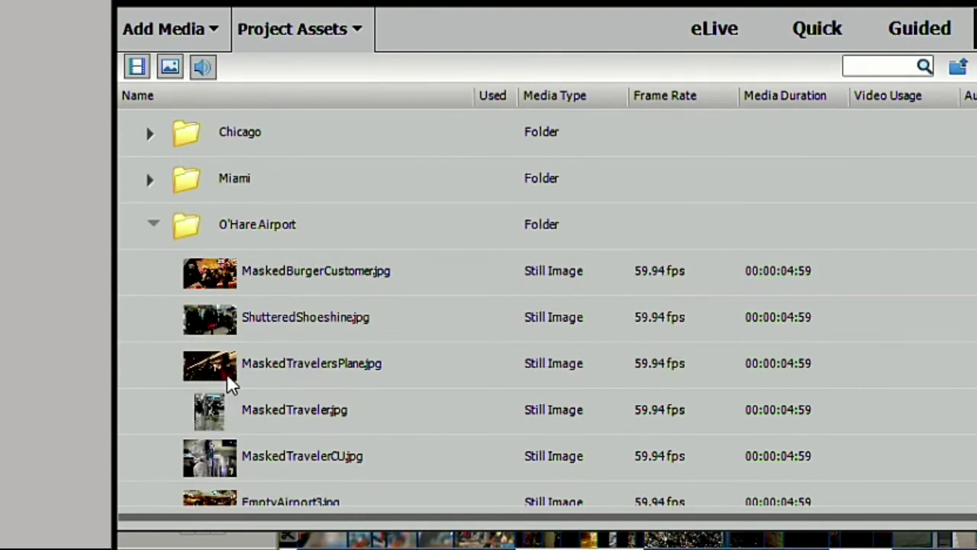
pyautogui.scroll(4, 229, 382)
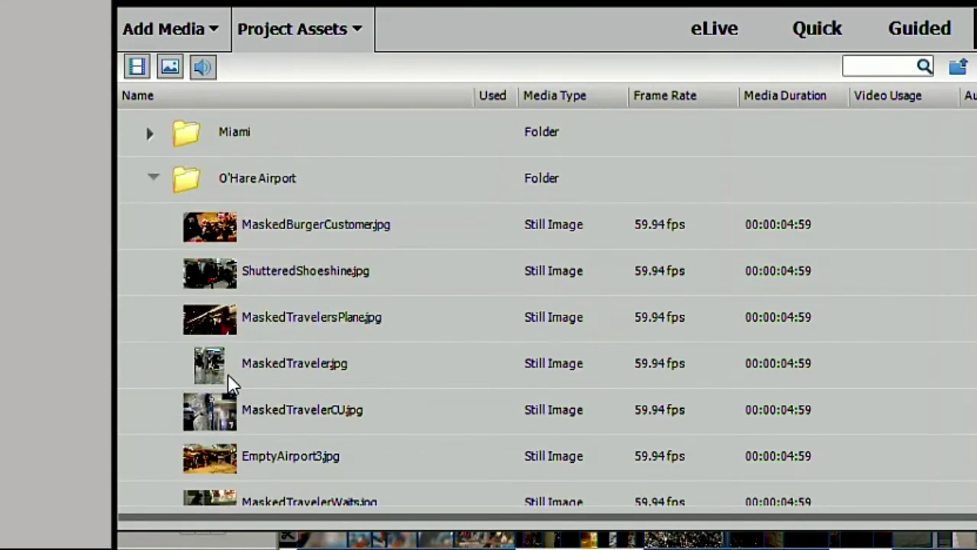
pyautogui.click(154, 269)
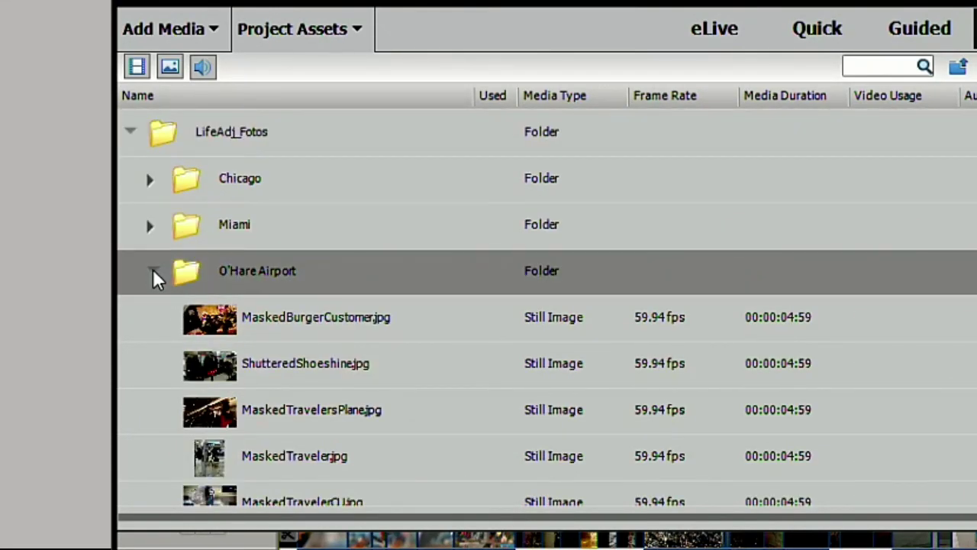
pyautogui.click(155, 270)
# Look through the PILSEN subfolder's photos, and collapse both PILSEN and its parent LifeAdj_Fotos folder
pyautogui.click(148, 319)
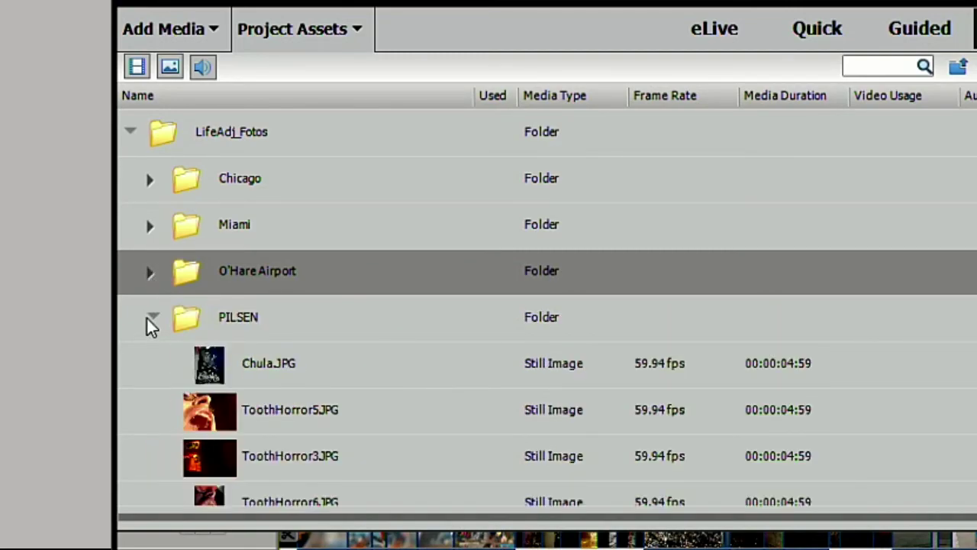
pyautogui.scroll(-4, 256, 351)
pyautogui.scroll(-4, 263, 355)
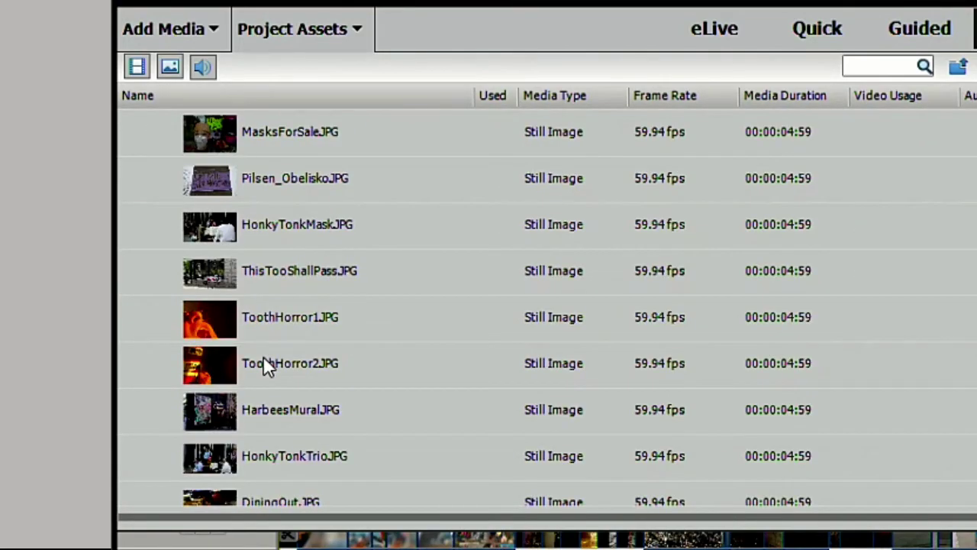
pyautogui.scroll(3, 263, 356)
pyautogui.scroll(5, 263, 364)
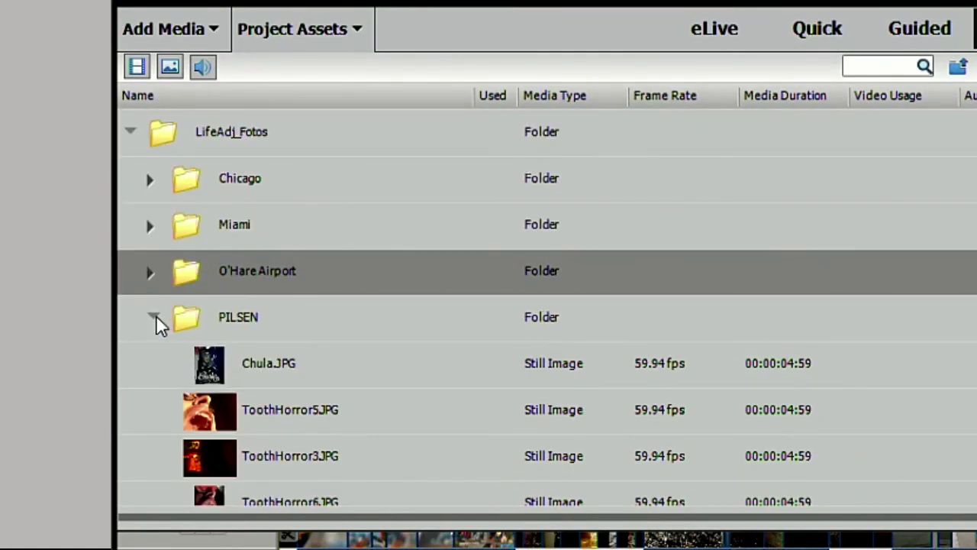
pyautogui.click(152, 315)
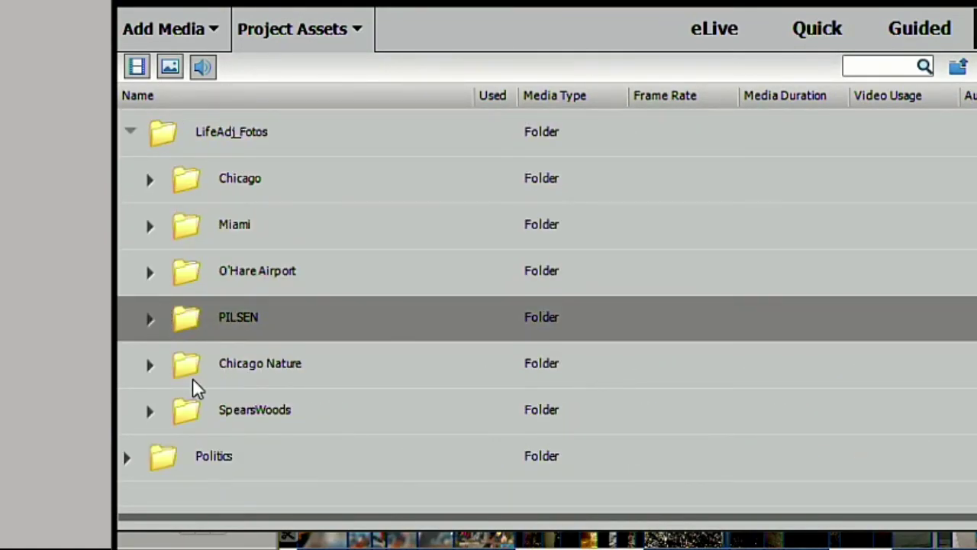
pyautogui.click(130, 132)
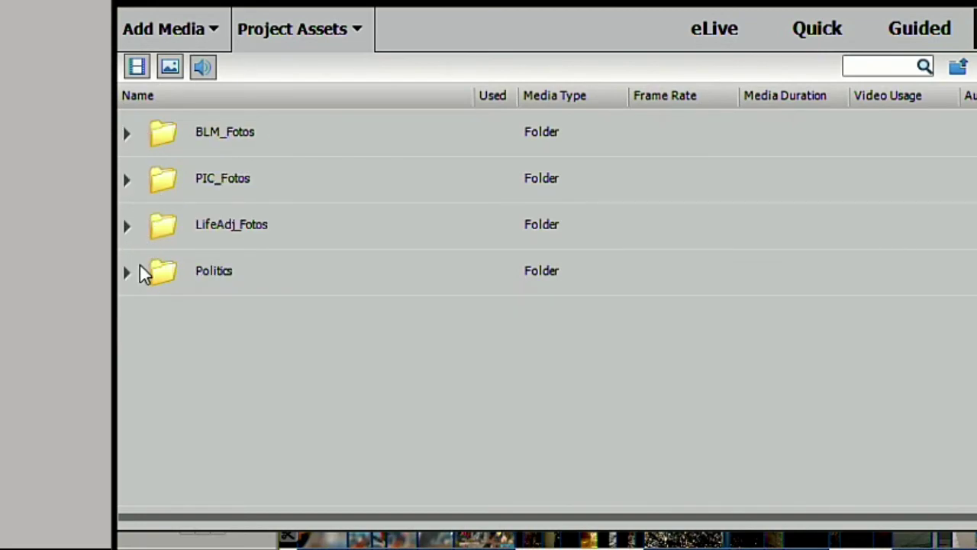
# Expand the Politics folder to view its photos, and collapse it again
pyautogui.click(127, 272)
pyautogui.scroll(-1, 252, 343)
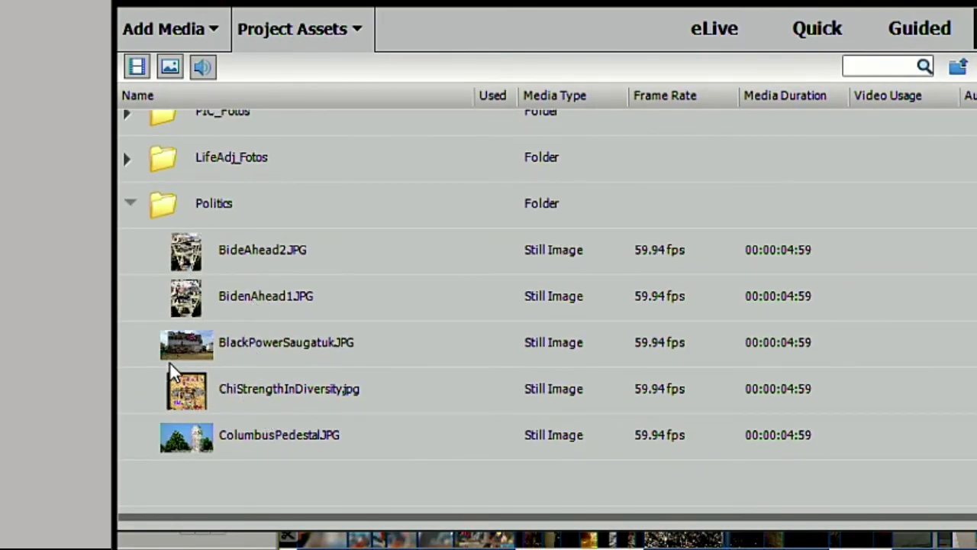
pyautogui.scroll(1, 169, 368)
pyautogui.click(128, 273)
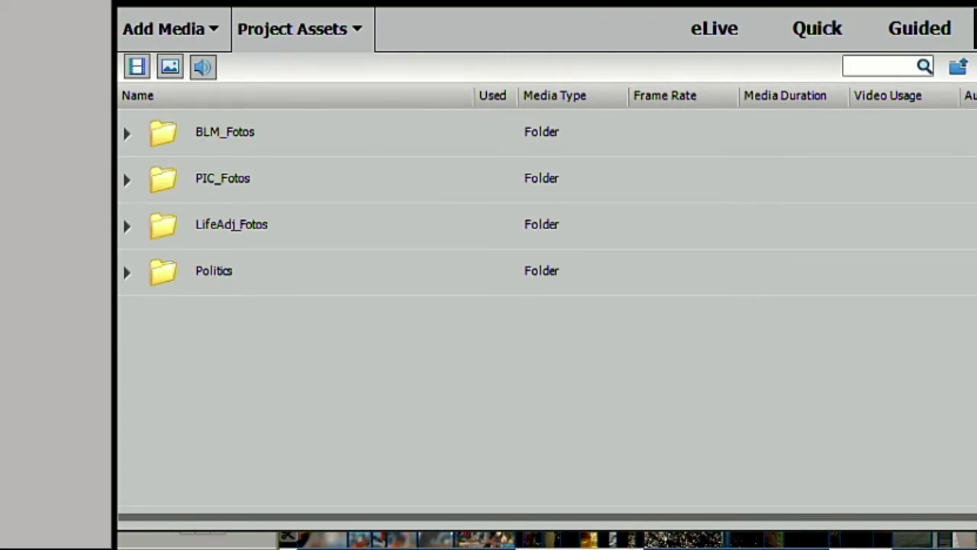
# Return to the top level of the project assets and collapse the FOTOS folder
pyautogui.click(959, 68)
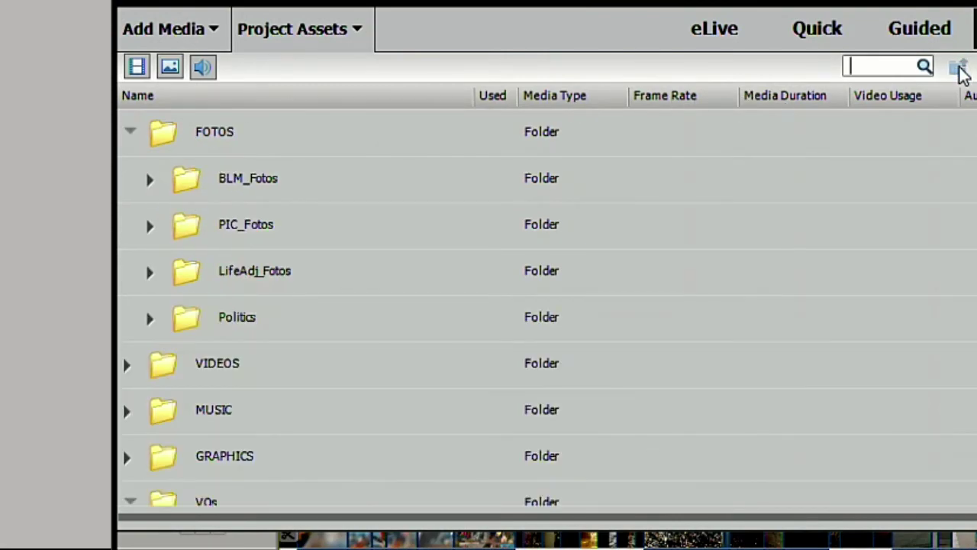
pyautogui.click(132, 138)
pyautogui.click(129, 135)
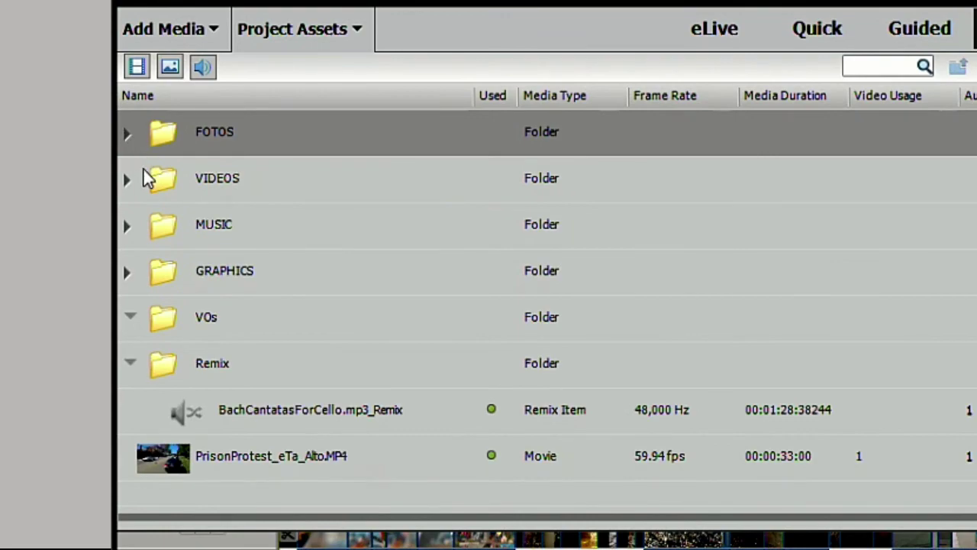
# Expand the VIDEOS folder, look through the clips in its PROTESTS subfolder, and collapse PROTESTS again
pyautogui.click(128, 183)
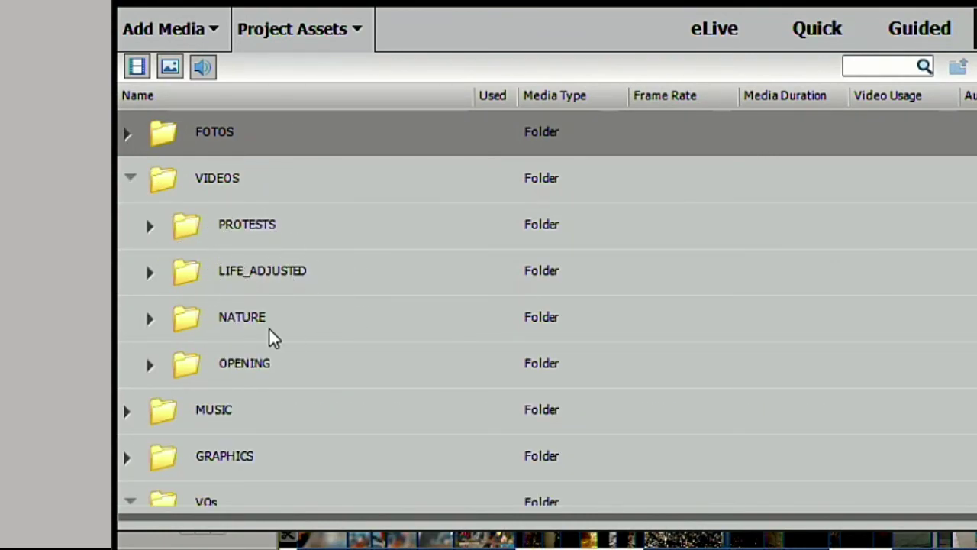
pyautogui.click(150, 226)
pyautogui.scroll(-3, 276, 324)
pyautogui.scroll(3, 273, 318)
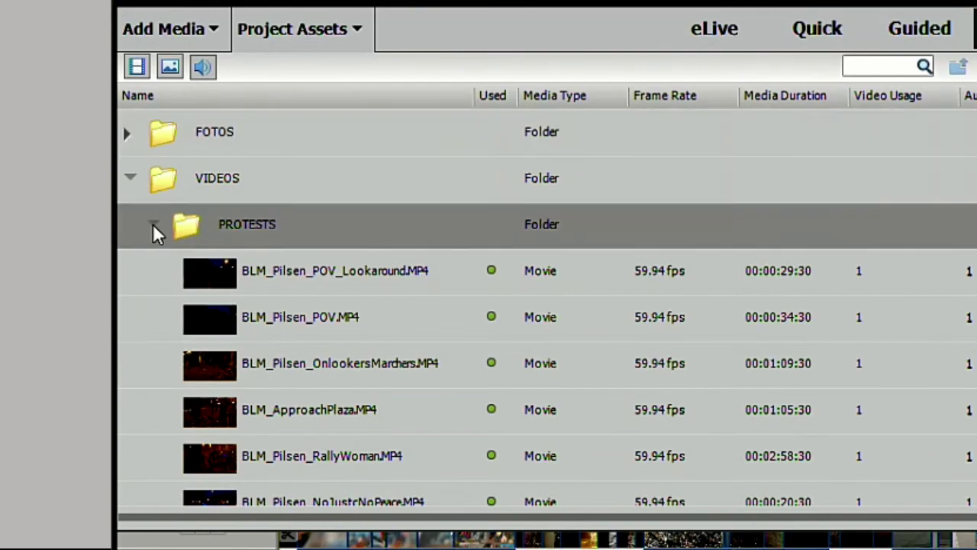
pyautogui.click(153, 228)
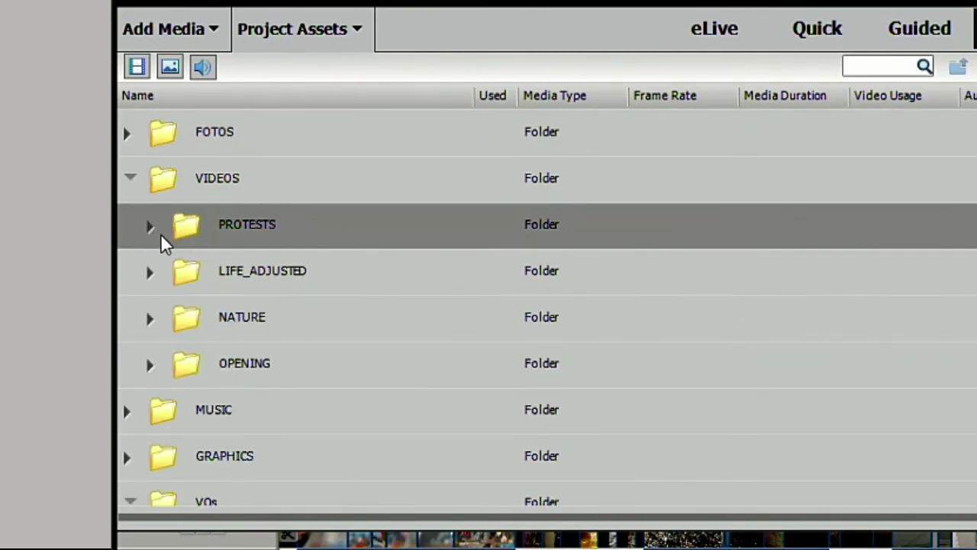
# View the location subfolders inside the NATURE video folder, and collapse NATURE again
pyautogui.click(151, 319)
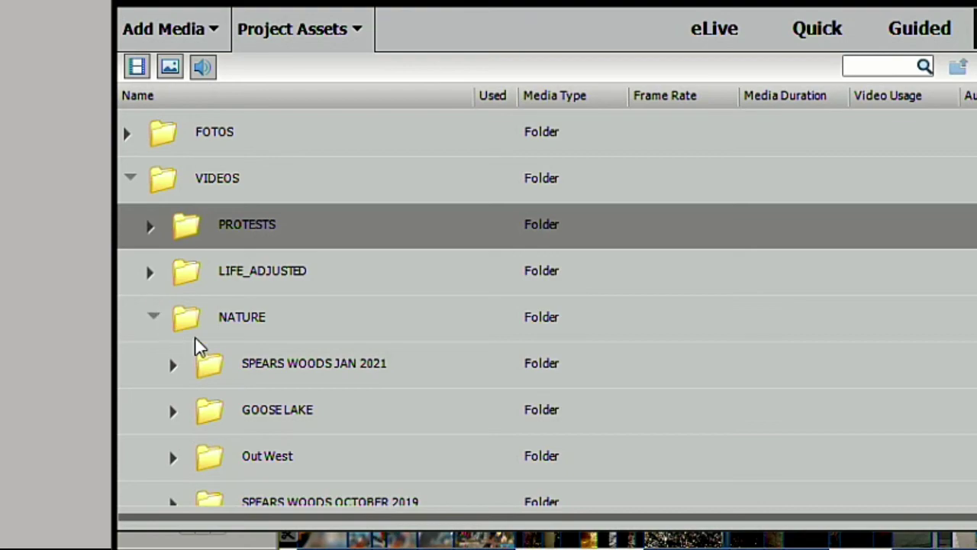
pyautogui.scroll(-1, 274, 387)
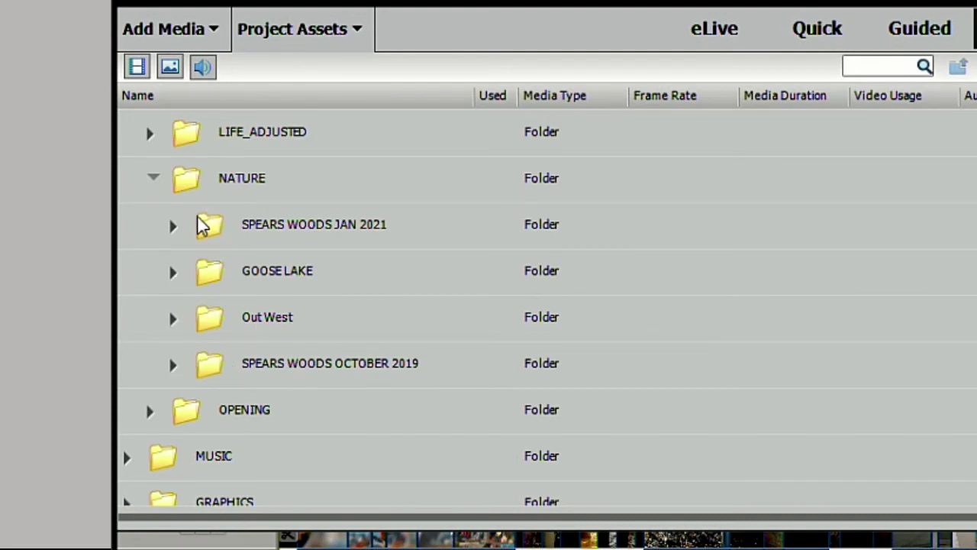
pyautogui.click(154, 180)
pyautogui.scroll(1, 162, 183)
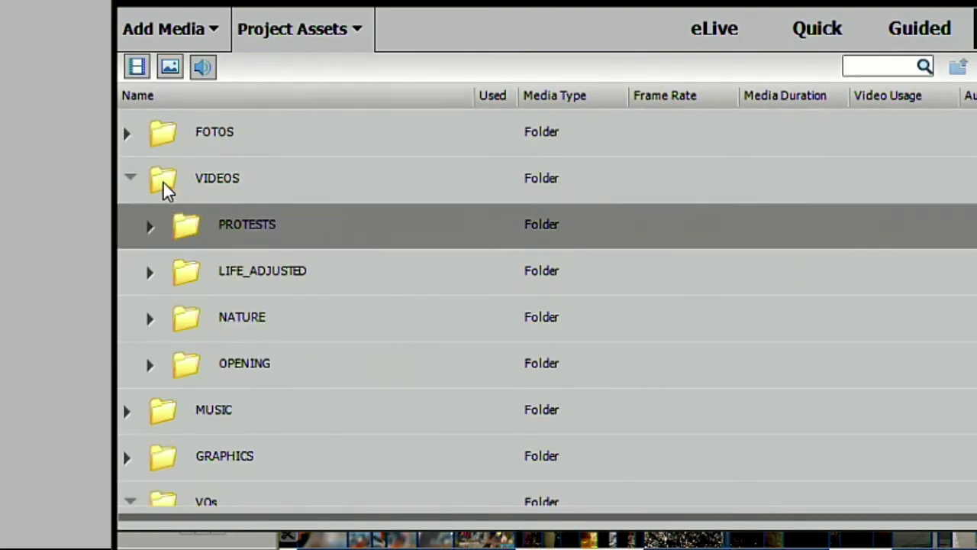
pyautogui.click(130, 180)
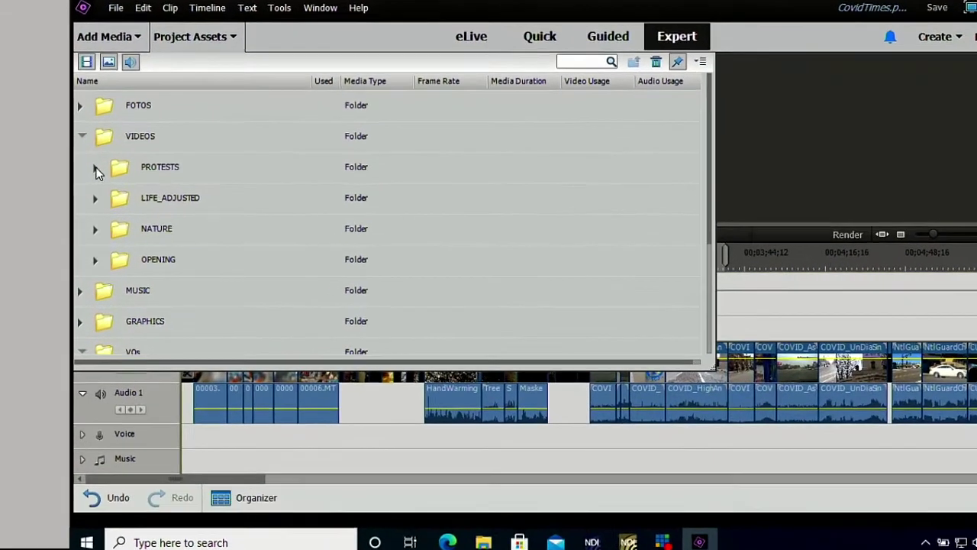
# Reopen the PROTESTS video folder to review its clip names, starting with BLM_Pilsen_POV_Lookaround.MP4, and collapse the folder
pyautogui.click(95, 168)
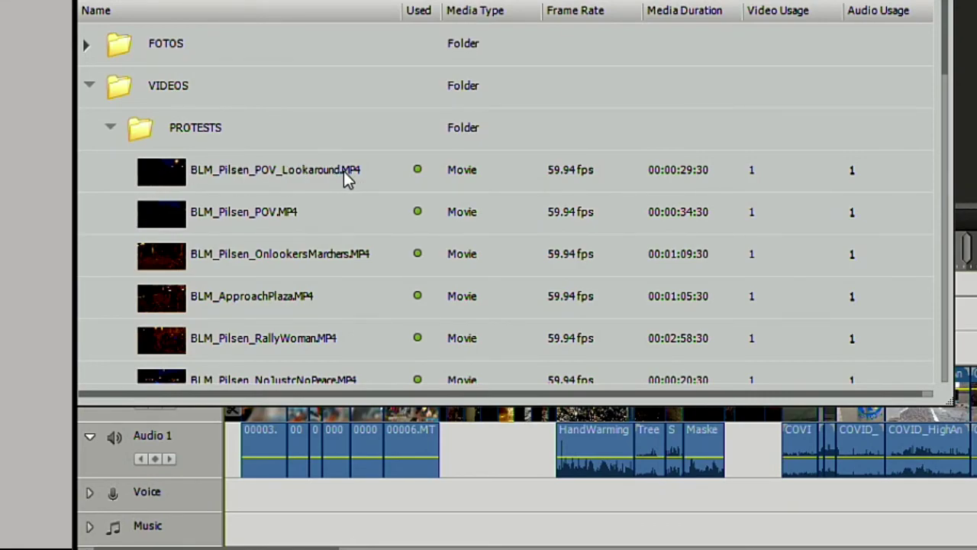
pyautogui.click(174, 177)
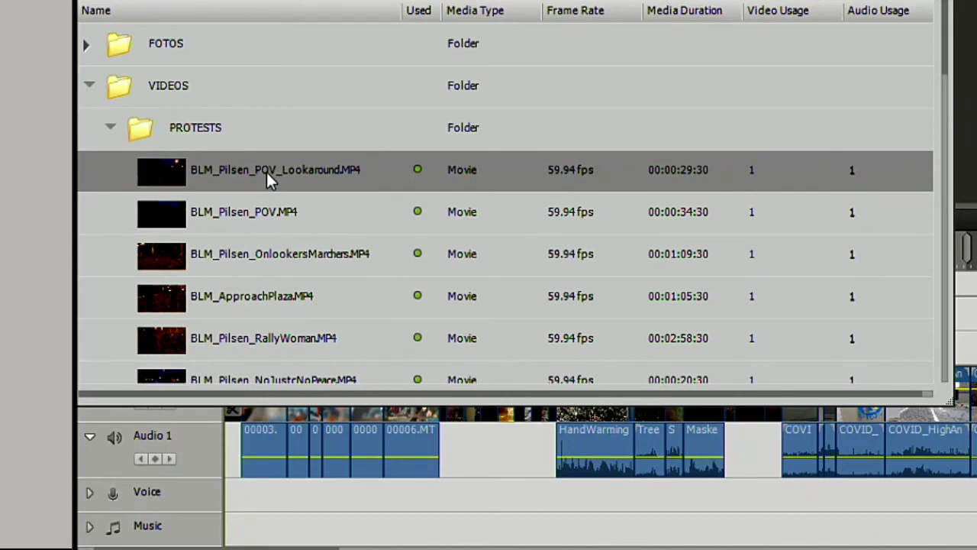
pyautogui.click(163, 222)
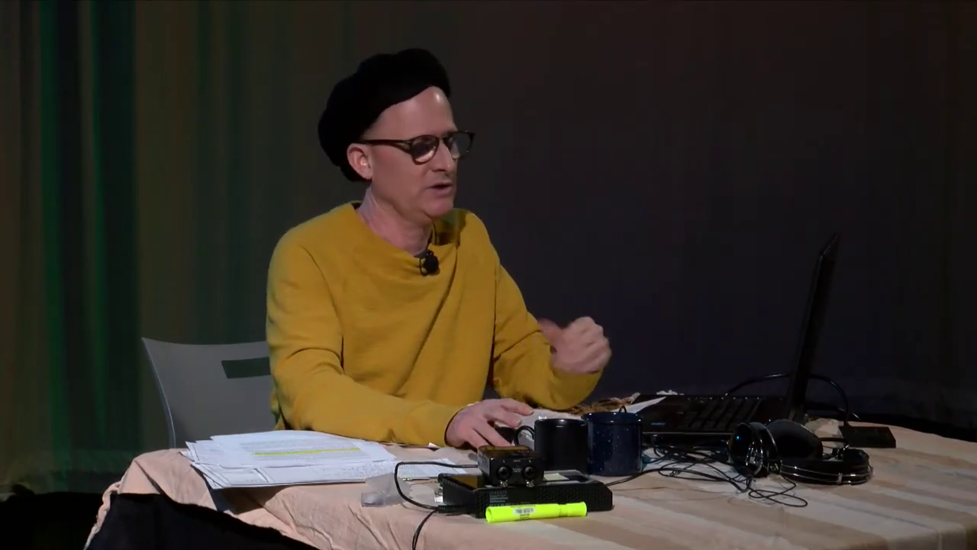
pyautogui.click(27, 171)
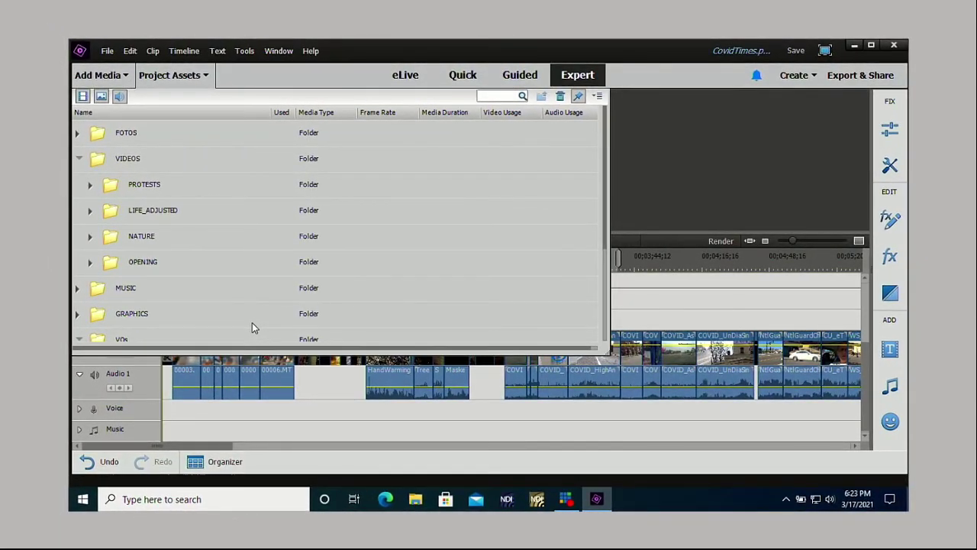
# Collapse the VIDEOS folder and close the project assets list to reveal the preview and timeline
pyautogui.click(77, 159)
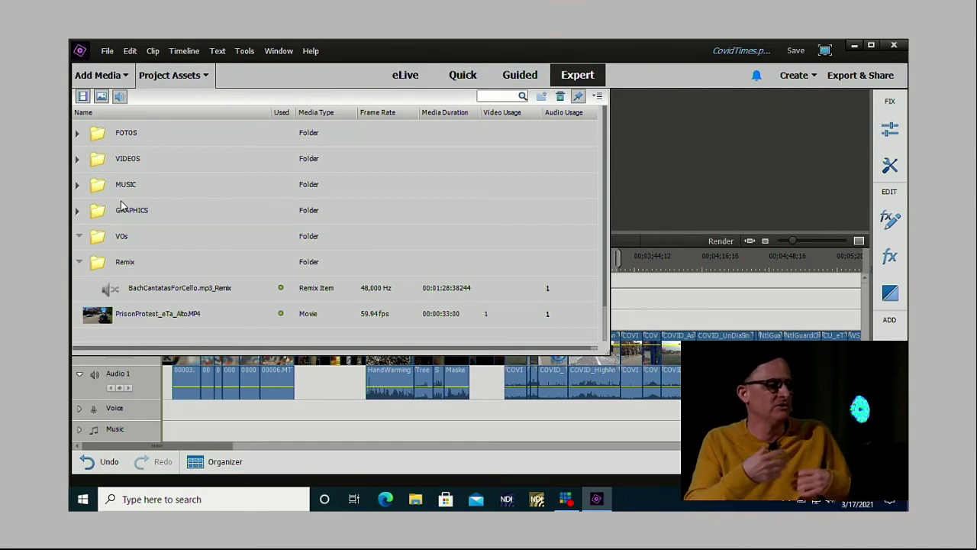
pyautogui.click(197, 76)
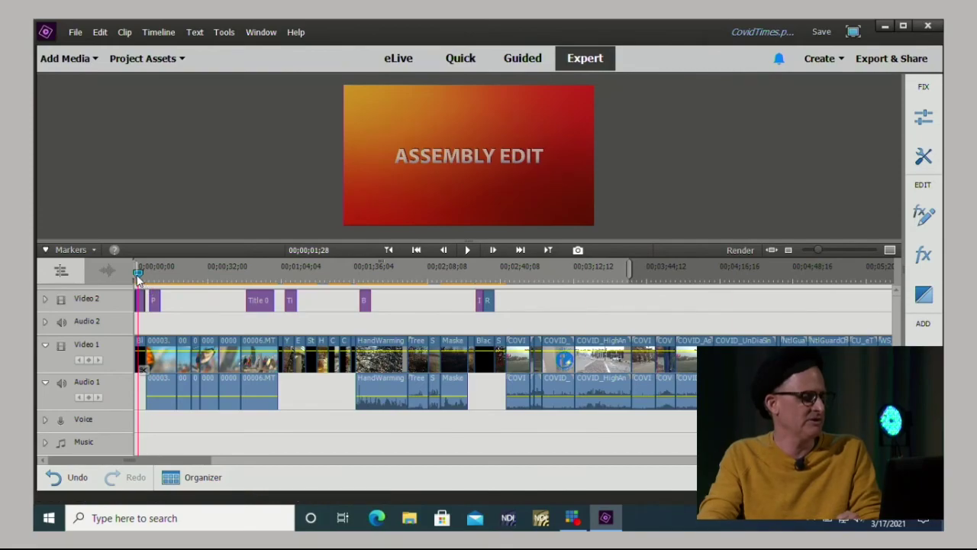
# Enlarge the timeline area and move the playhead back onto the ASSEMBLY EDIT title at the start of the sequence
pyautogui.moveTo(139, 278); pyautogui.dragTo(141, 278)
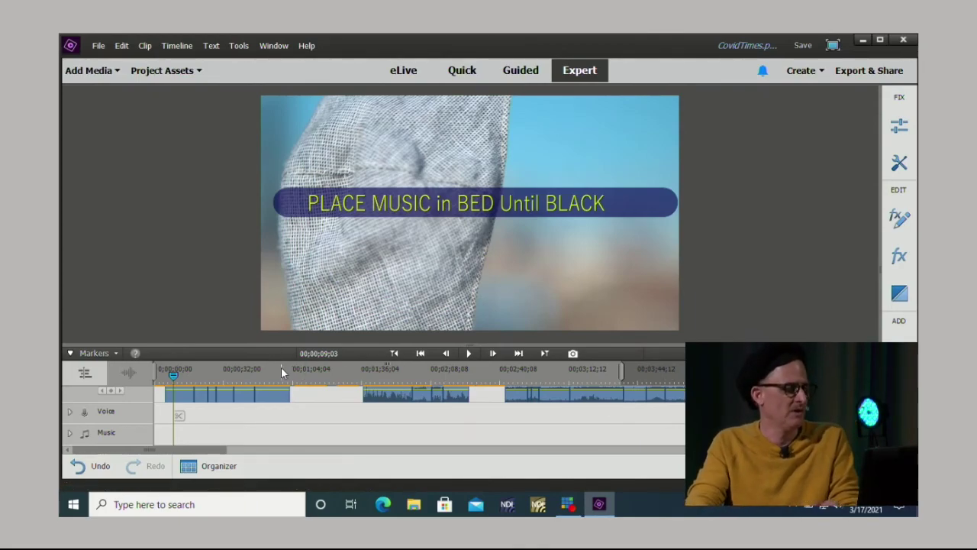
pyautogui.moveTo(207, 345); pyautogui.dragTo(207, 283)
pyautogui.moveTo(173, 313)
pyautogui.mouseDown()
pyautogui.moveTo(224, 319)
pyautogui.moveTo(162, 317)
pyautogui.mouseUp()
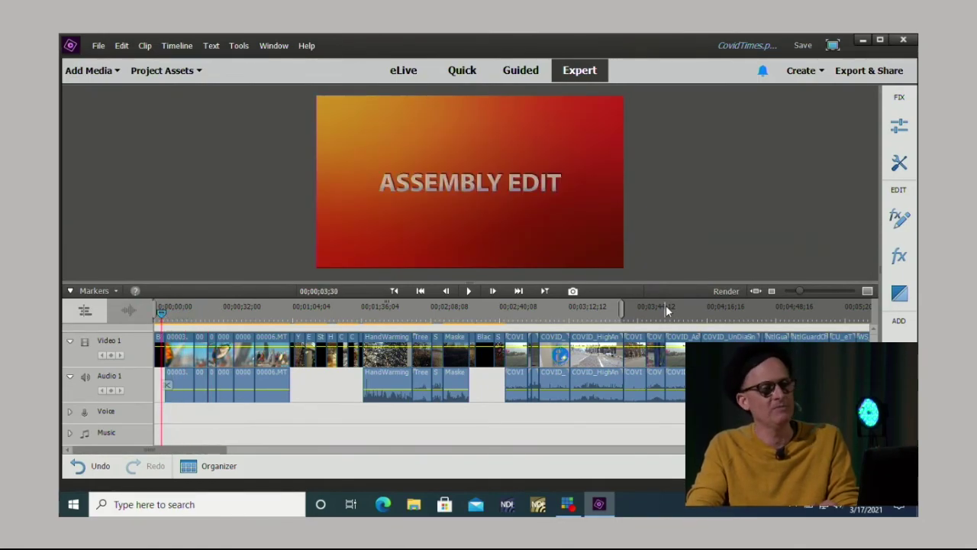
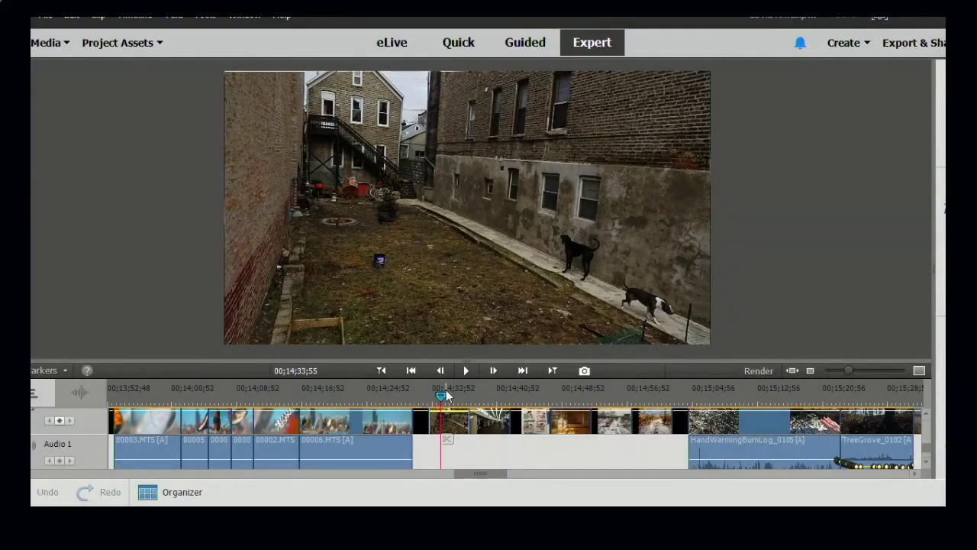
# Play the photo sequence from the black video before it, skip ahead to the COVID clips, and make the timeline area taller
pyautogui.moveTo(439, 397)
pyautogui.mouseDown()
pyautogui.moveTo(419, 392)
pyautogui.moveTo(569, 395)
pyautogui.moveTo(423, 396)
pyautogui.mouseUp()
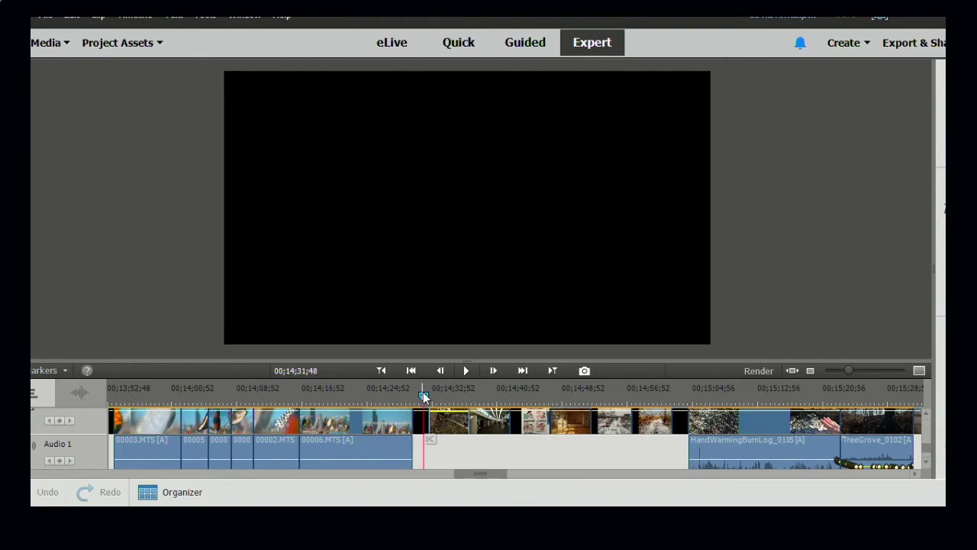
pyautogui.press('space')
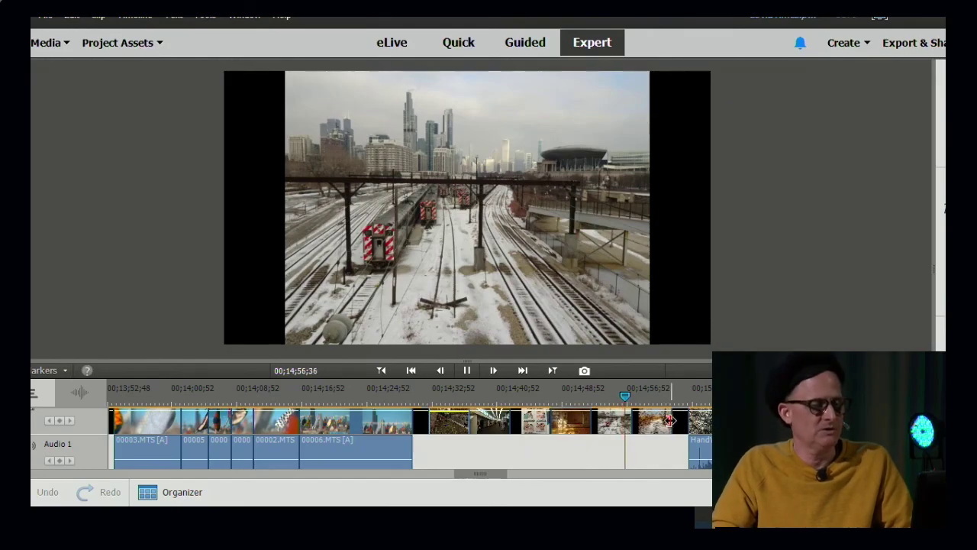
pyautogui.moveTo(631, 394); pyautogui.dragTo(600, 392)
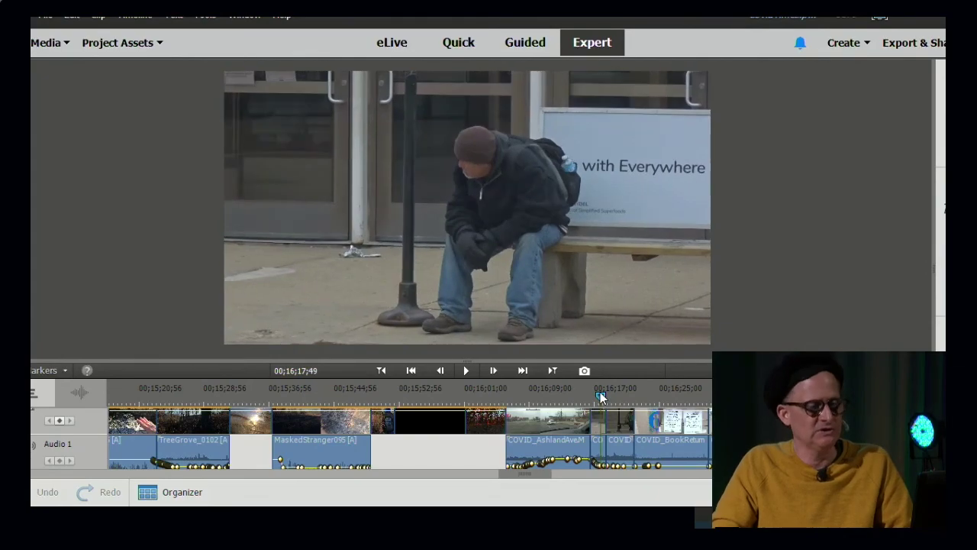
pyautogui.moveTo(215, 360); pyautogui.dragTo(215, 268)
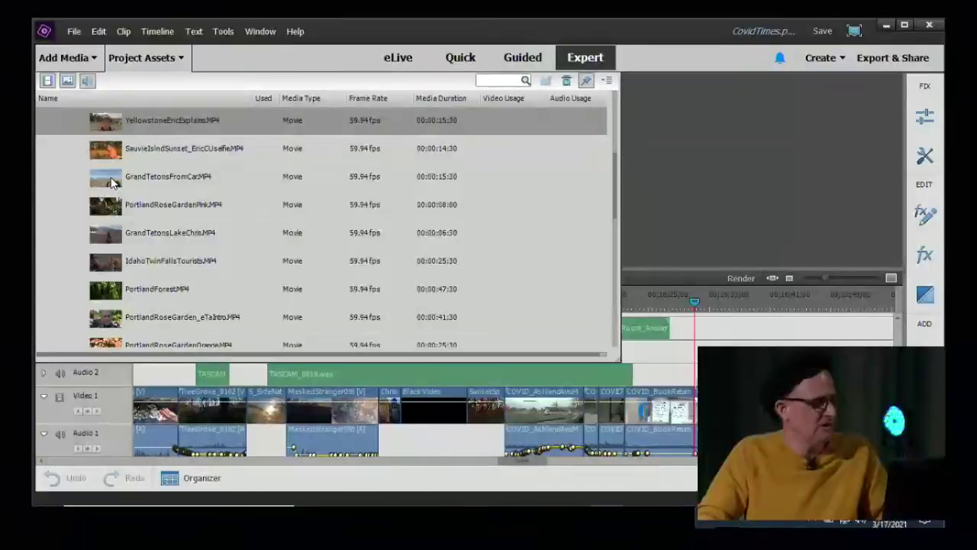
# Insert the Yellowstone explanation, GrandTetonsFromCar, IdahoTwinFallsTourists, PortlandForest, both GrandTetonsLakeSunset clips and PortlandRoseGardenYellow together on Video 1 directly after the COVID_BookReturn clip
pyautogui.keyDown('ctrl'); pyautogui.click(114, 182); pyautogui.keyUp('ctrl')
pyautogui.keyDown('ctrl'); pyautogui.click(113, 261); pyautogui.keyUp('ctrl')
pyautogui.keyDown('ctrl'); pyautogui.click(137, 288); pyautogui.keyUp('ctrl')
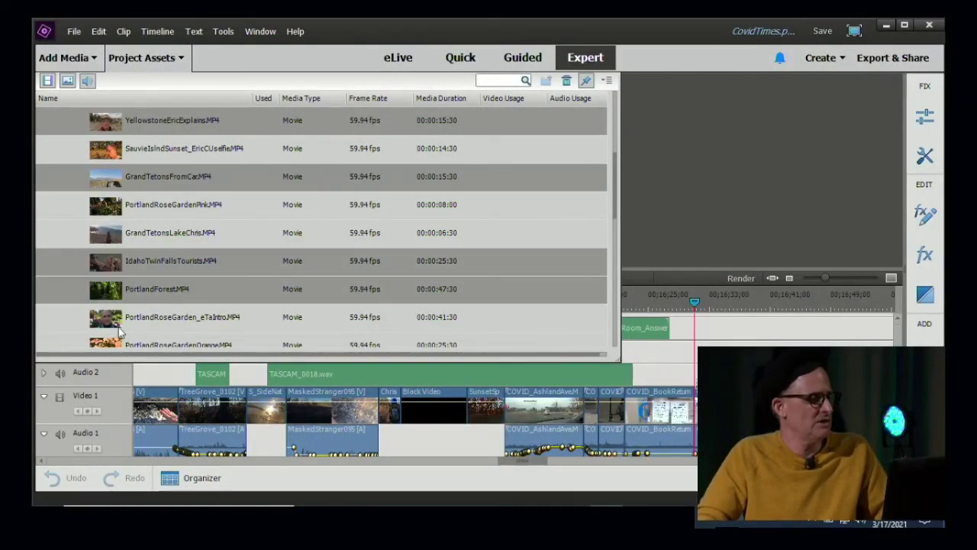
pyautogui.scroll(-1, 138, 288)
pyautogui.scroll(-1, 138, 289)
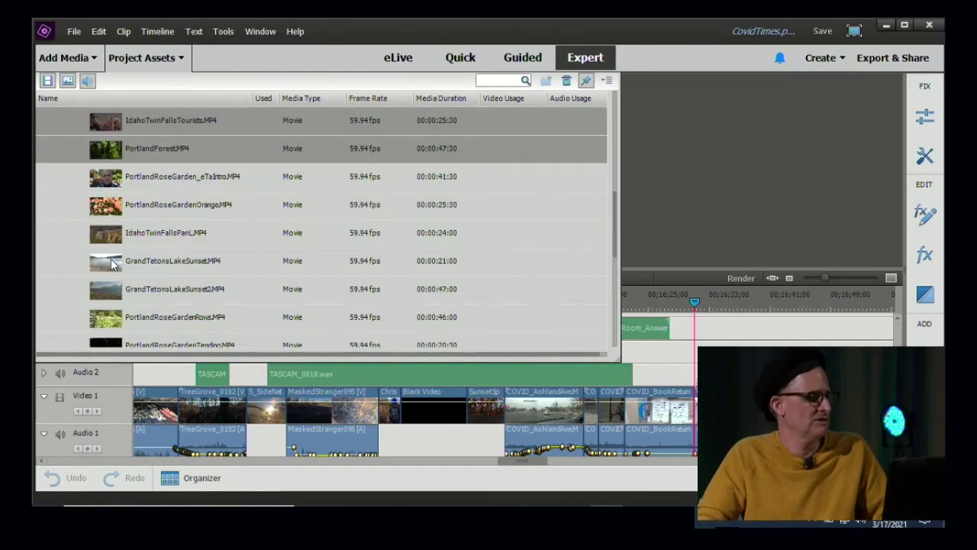
pyautogui.keyDown('ctrl'); pyautogui.click(114, 264); pyautogui.keyUp('ctrl')
pyautogui.keyDown('ctrl'); pyautogui.click(120, 290); pyautogui.keyUp('ctrl')
pyautogui.scroll(-1, 138, 279)
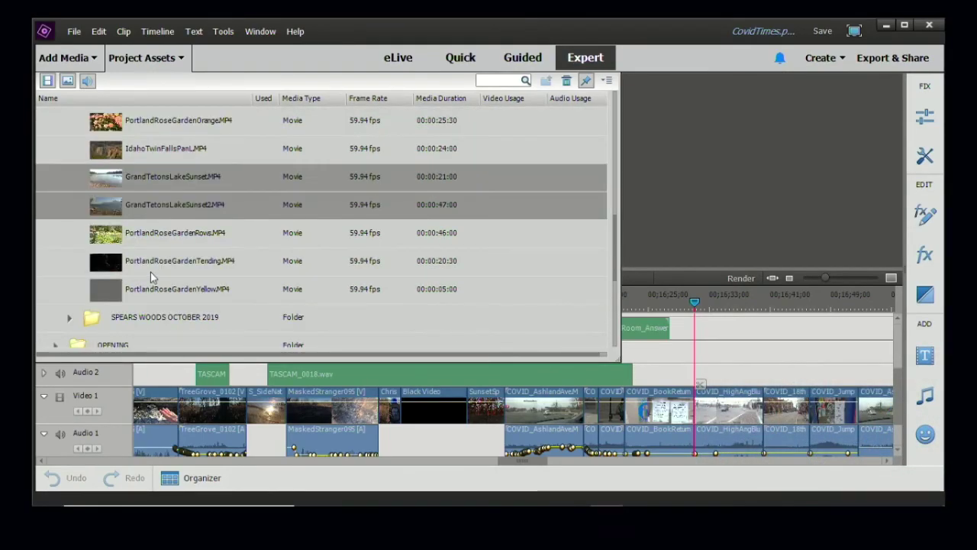
pyautogui.keyDown('ctrl'); pyautogui.click(112, 293); pyautogui.keyUp('ctrl')
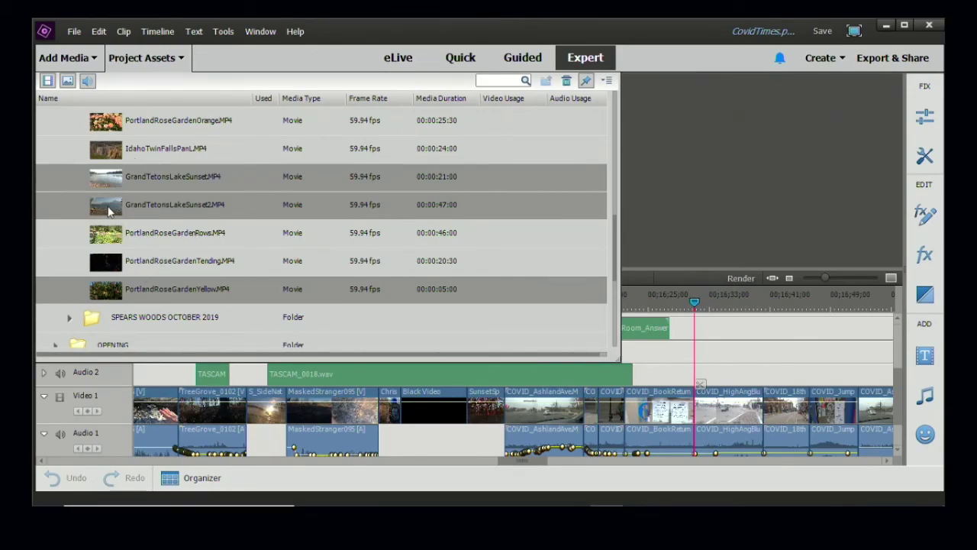
pyautogui.moveTo(106, 208)
pyautogui.mouseDown()
pyautogui.moveTo(366, 203)
pyautogui.moveTo(637, 242)
pyautogui.moveTo(704, 347)
pyautogui.moveTo(705, 384)
pyautogui.moveTo(690, 409)
pyautogui.moveTo(714, 413)
pyautogui.moveTo(676, 412)
pyautogui.moveTo(729, 413)
pyautogui.moveTo(691, 413)
pyautogui.moveTo(703, 413)
pyautogui.moveTo(706, 349)
pyautogui.moveTo(635, 289)
pyautogui.moveTo(360, 188)
pyautogui.mouseUp()
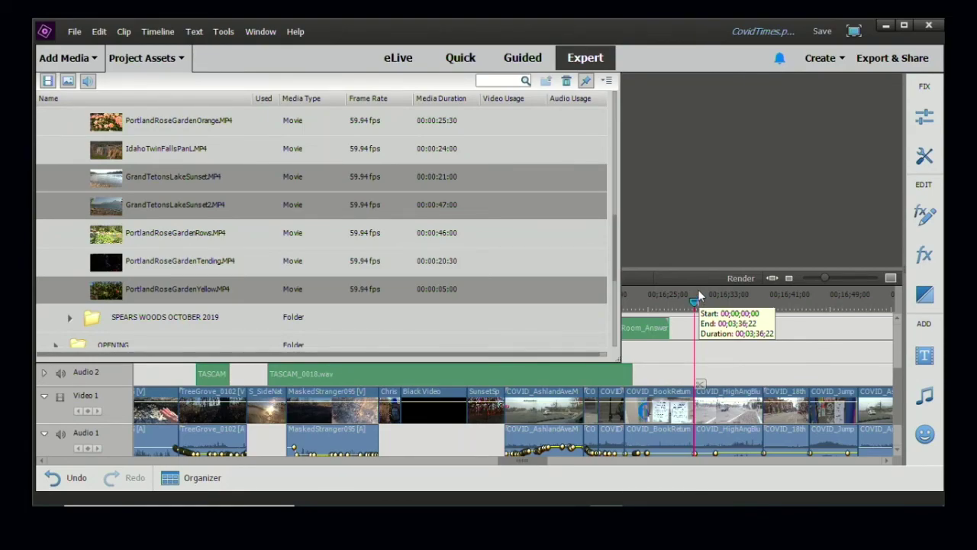
pyautogui.moveTo(158, 204); pyautogui.dragTo(697, 421)
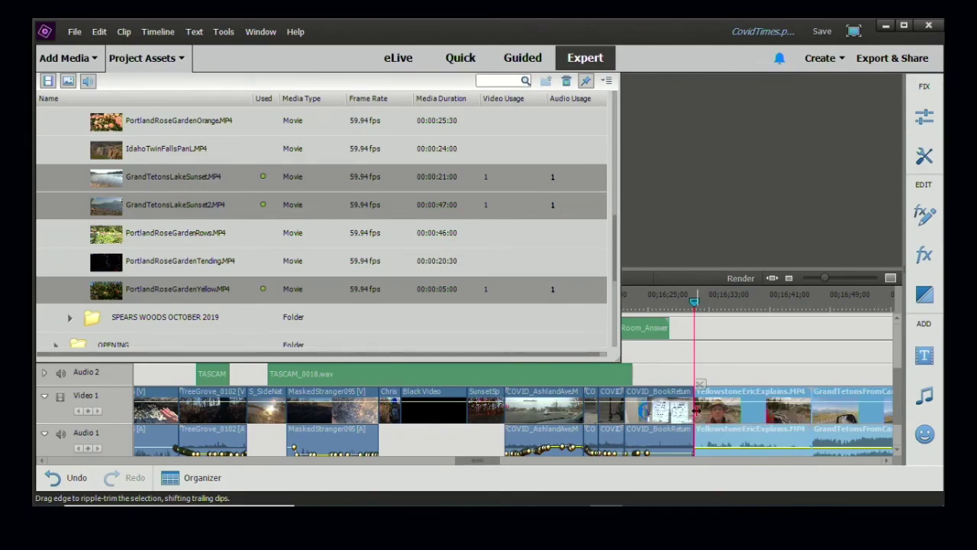
pyautogui.click(145, 58)
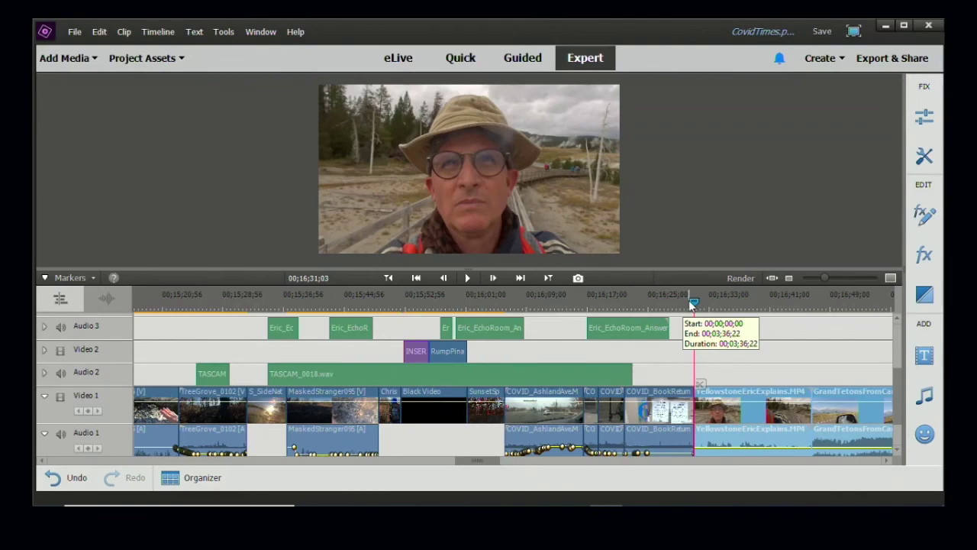
# Step the playhead through the edit points past the inserted clips to the start of the Black Video before NtlGuardChinatown2.MP4
pyautogui.press('-')
pyautogui.press('-')
pyautogui.press('-')
pyautogui.press('-')
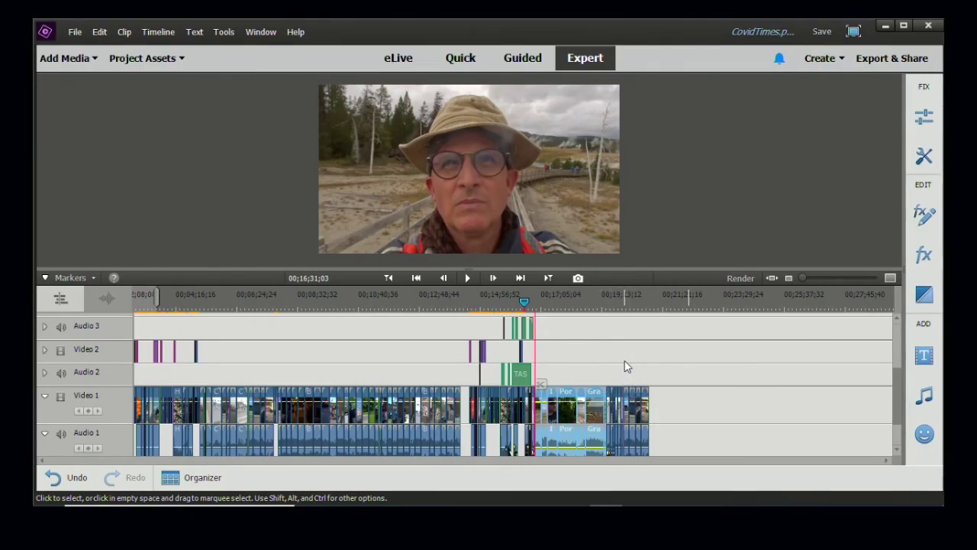
pyautogui.press('pagedown')
pyautogui.press('pagedown')
pyautogui.press('pagedown')
pyautogui.press('pagedown')
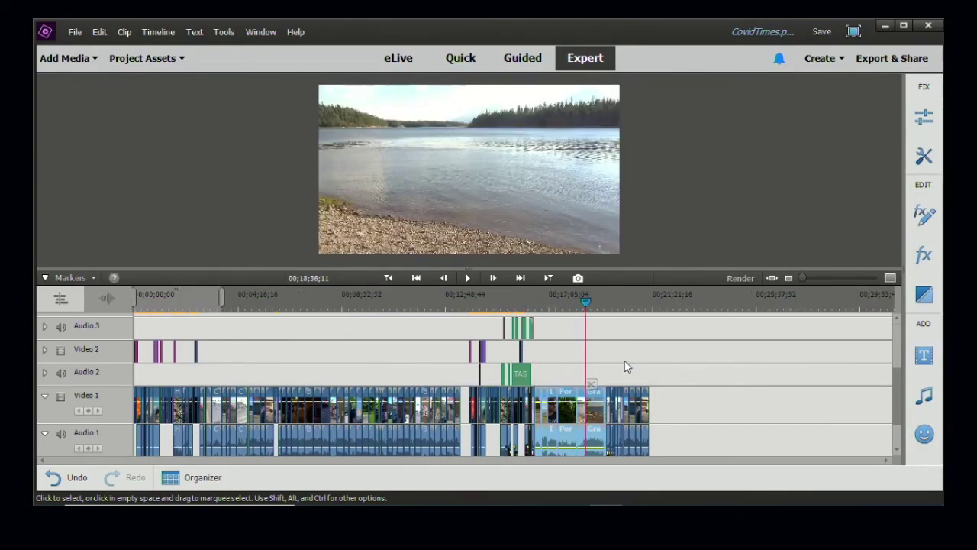
pyautogui.press('pagedown')
pyautogui.press('pagedown')
pyautogui.press('pagedown')
pyautogui.press('pagedown')
pyautogui.press('pagedown')
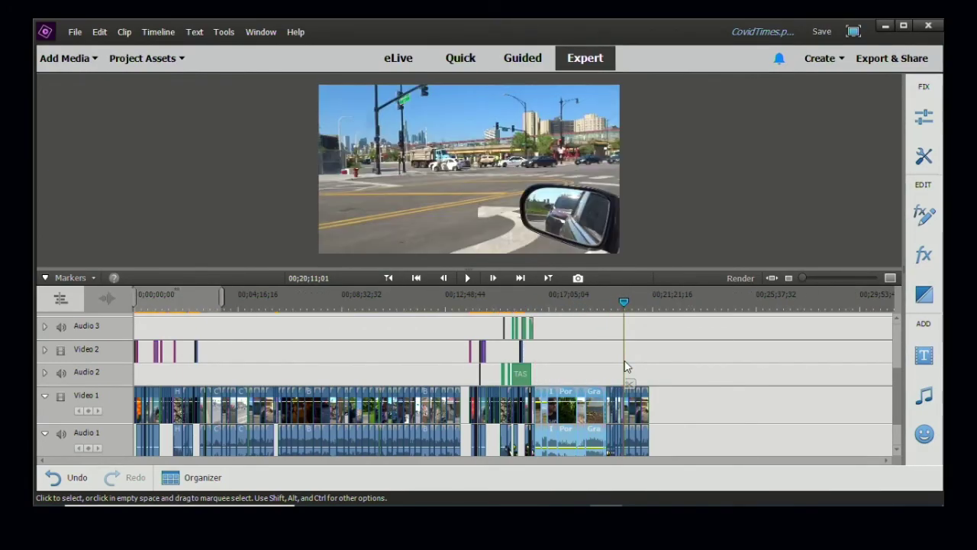
pyautogui.press('pageup')
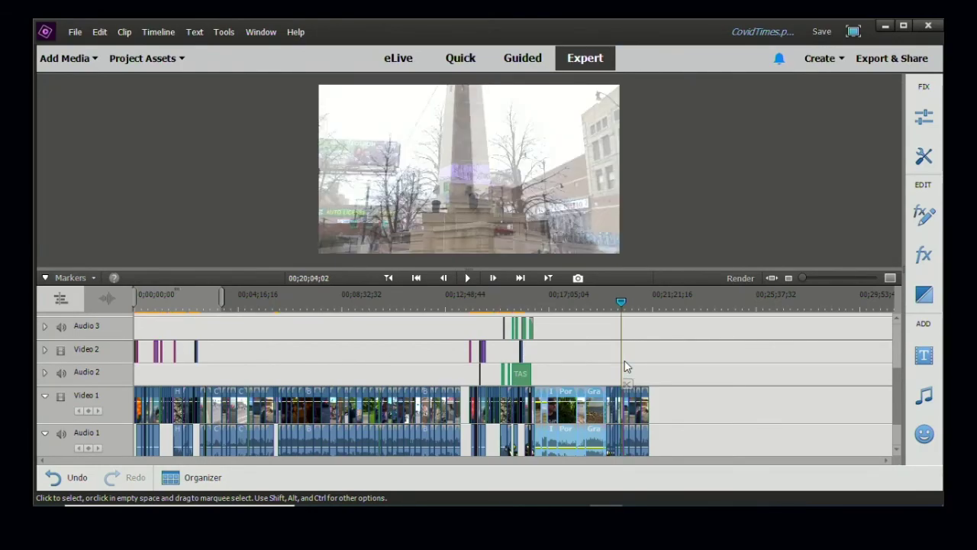
pyautogui.press('pagedown')
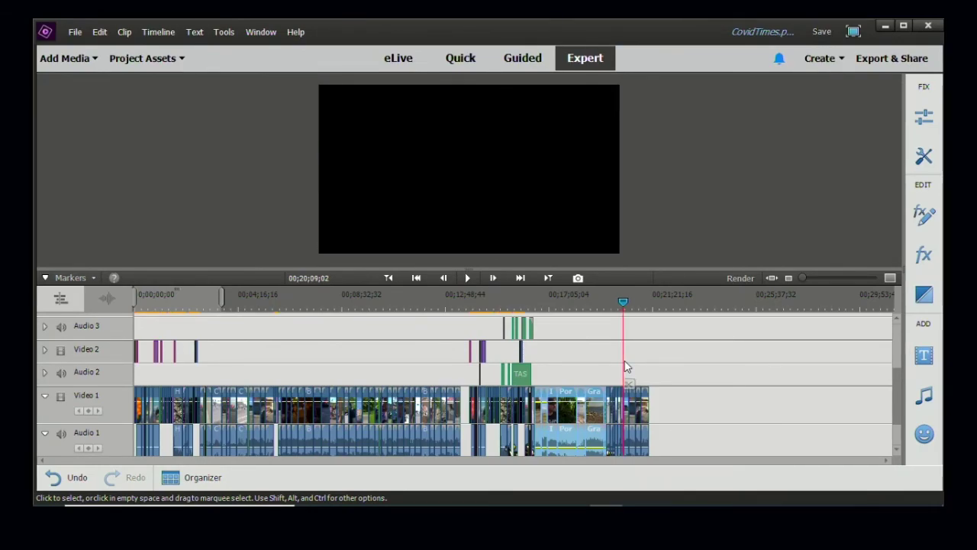
# Magnify the timeline around the Black Video and place the playhead at the start of NtlGuardChinatown2.MP4
pyautogui.press('=')
pyautogui.press('=')
pyautogui.press('=')
pyautogui.press('=')
pyautogui.press('=')
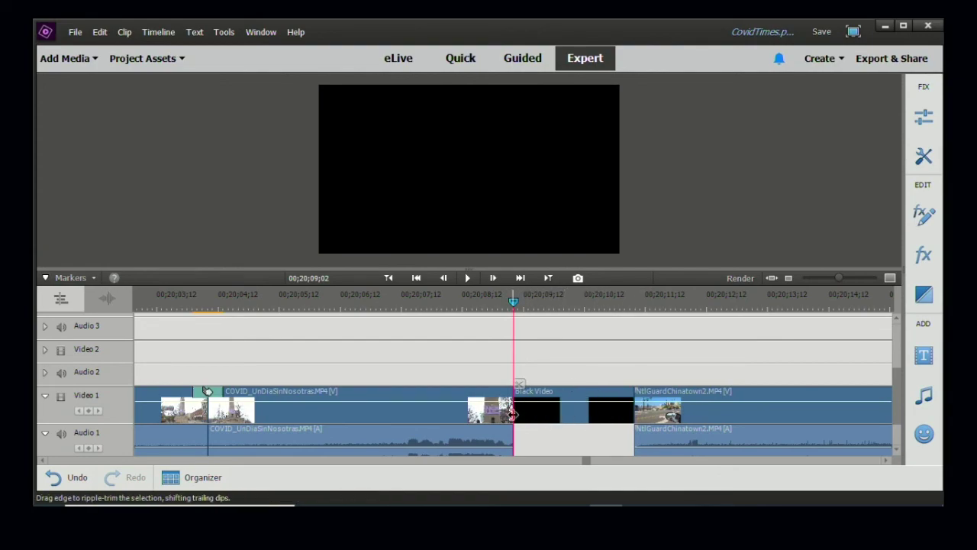
pyautogui.press('pagedown')
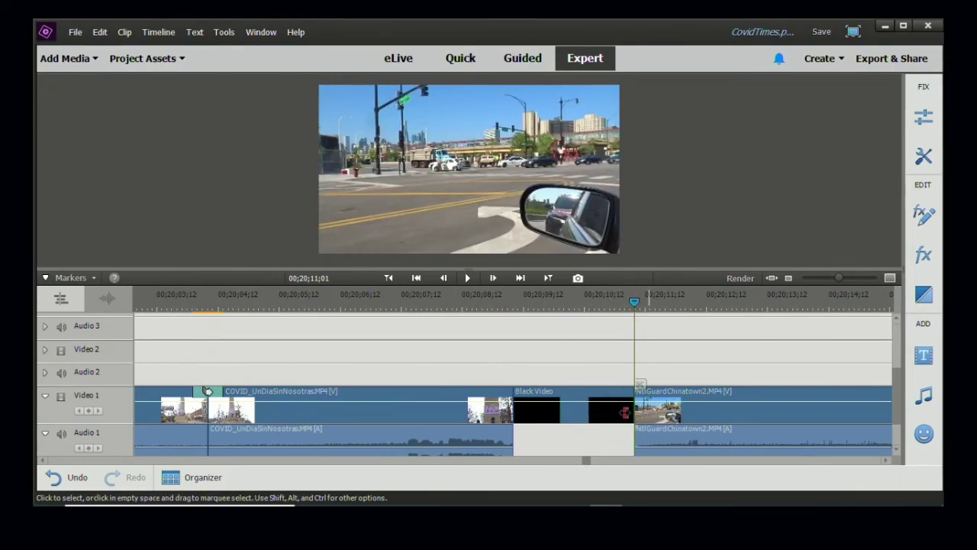
# Open the project assets list and collapse the Out West subfolder and its parent NATURE folder
pyautogui.click(175, 64)
pyautogui.scroll(2, 161, 277)
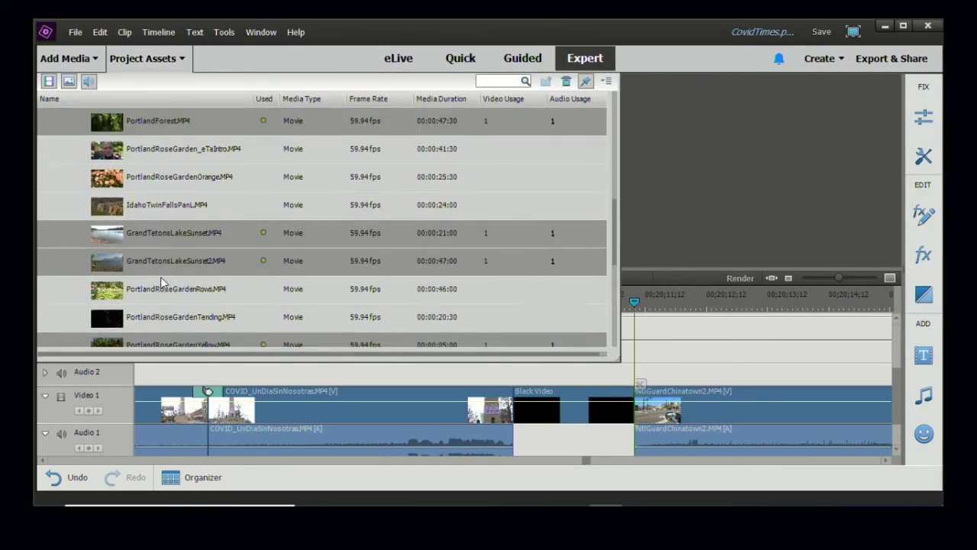
pyautogui.scroll(5, 160, 276)
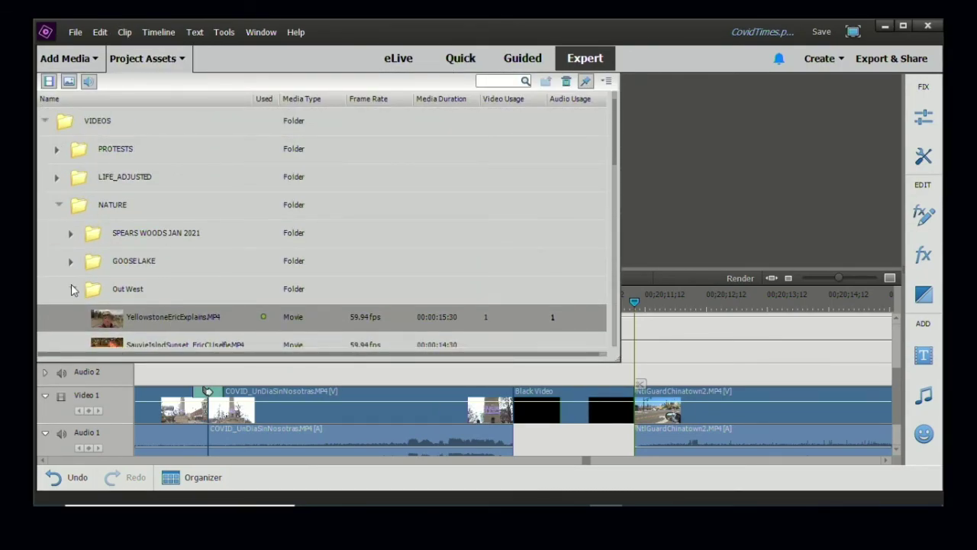
pyautogui.click(70, 286)
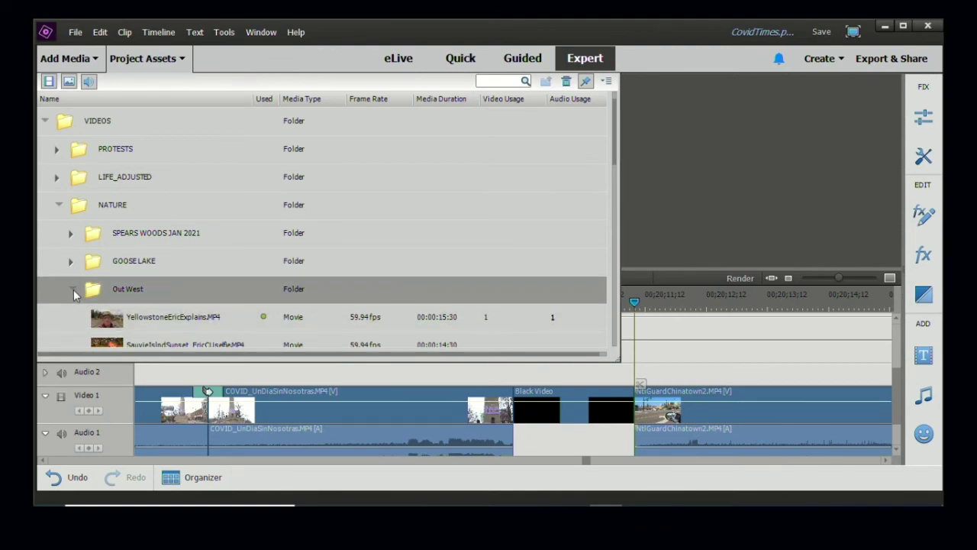
pyautogui.click(72, 290)
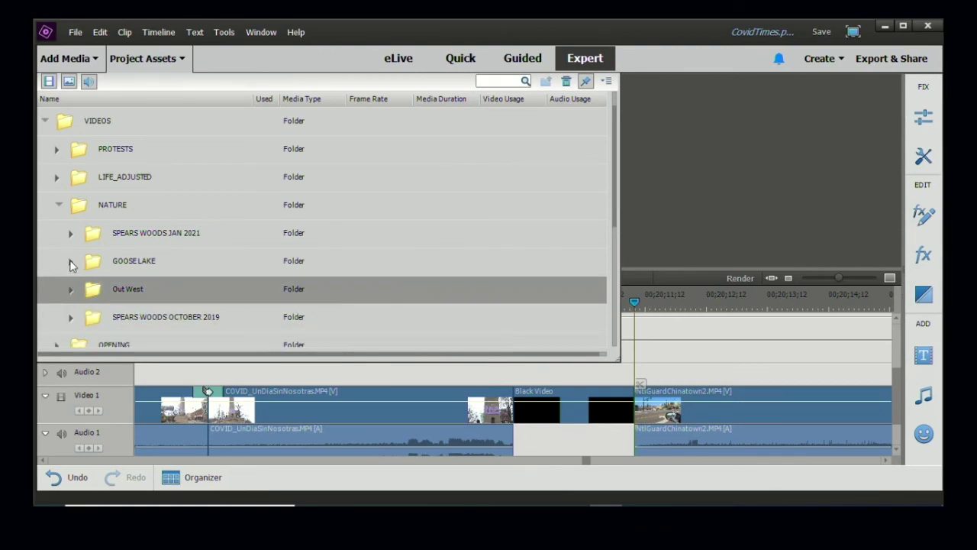
pyautogui.click(67, 209)
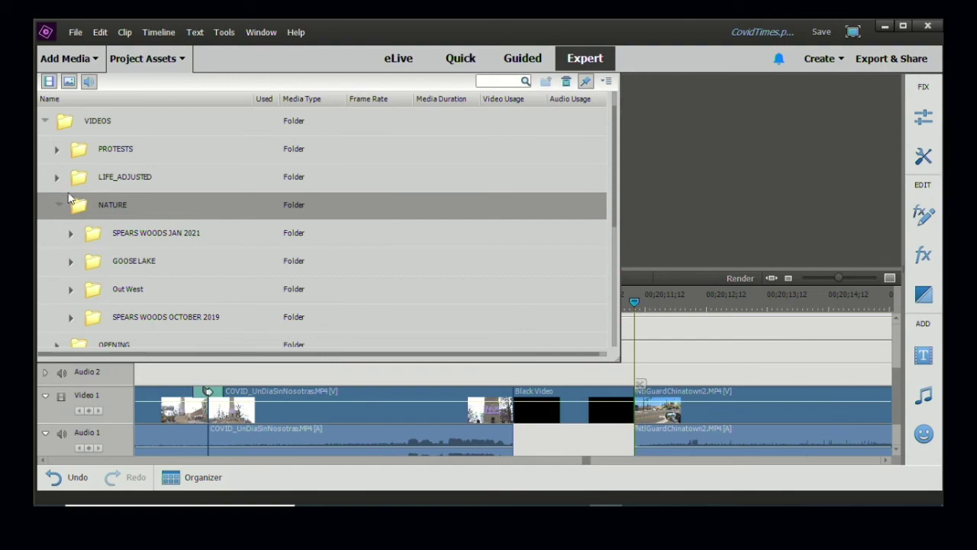
pyautogui.click(60, 204)
# Review the clips in the Chinatown subfolder of LIFE_ADJUSTED and save the project
pyautogui.click(58, 179)
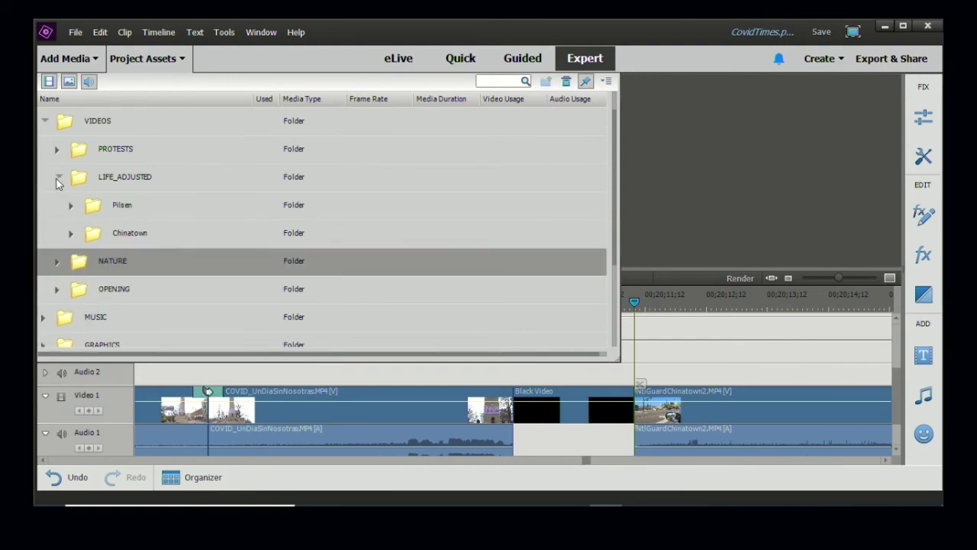
pyautogui.click(70, 235)
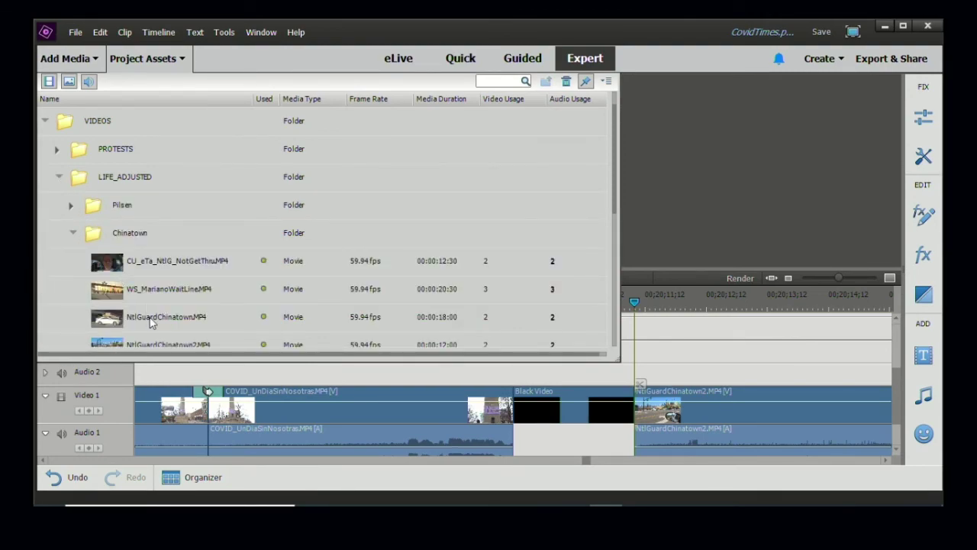
pyautogui.scroll(-2, 169, 297)
pyautogui.scroll(2, 170, 297)
pyautogui.scroll(-1, 207, 241)
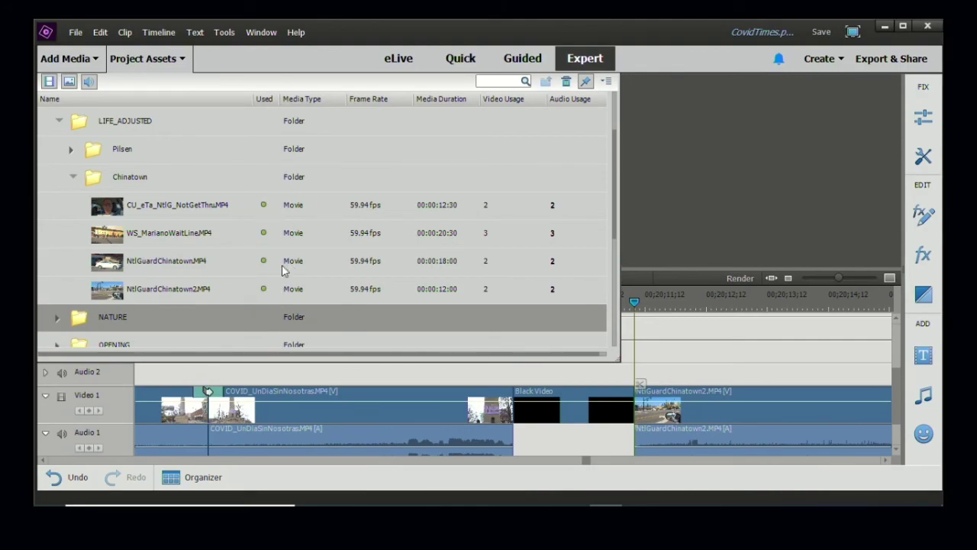
pyautogui.hotkey('ctrl', 's')
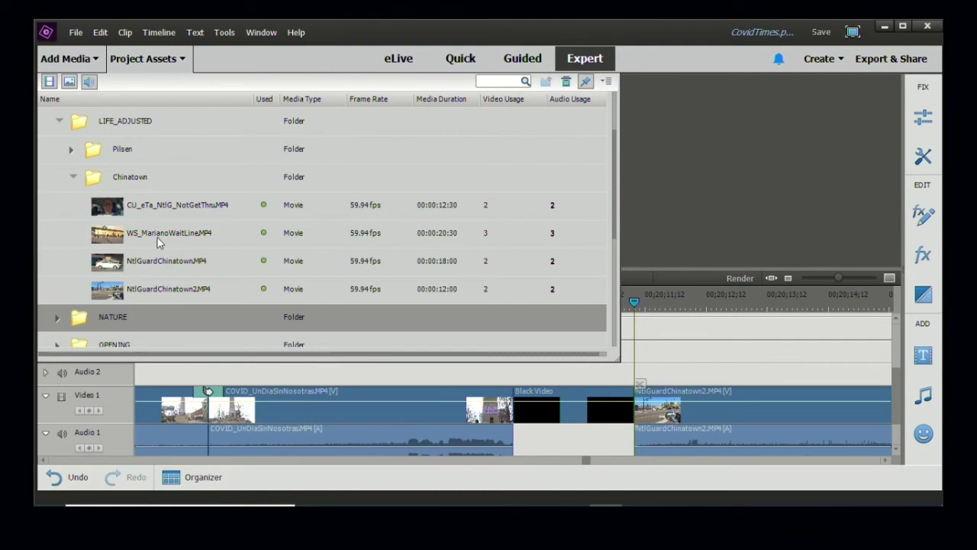
# Collapse the Chinatown and LIFE_ADJUSTED folders and expand the PROTESTS folder to browse its PIC_Protest clips
pyautogui.click(74, 177)
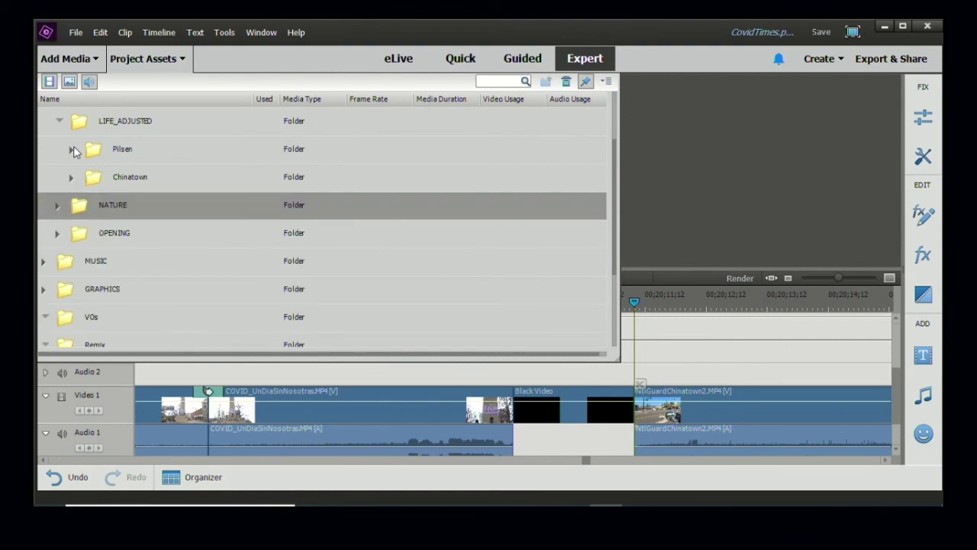
pyautogui.click(58, 122)
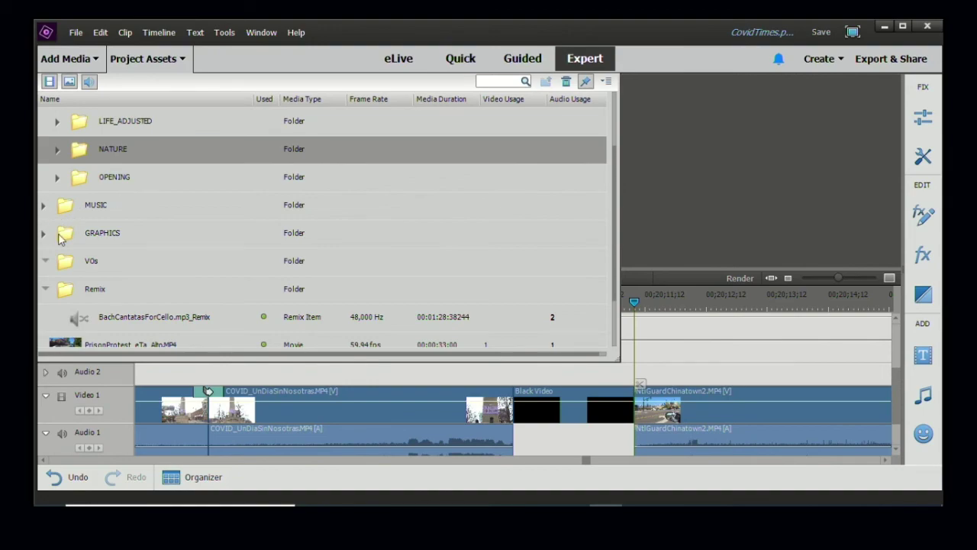
pyautogui.scroll(1, 116, 181)
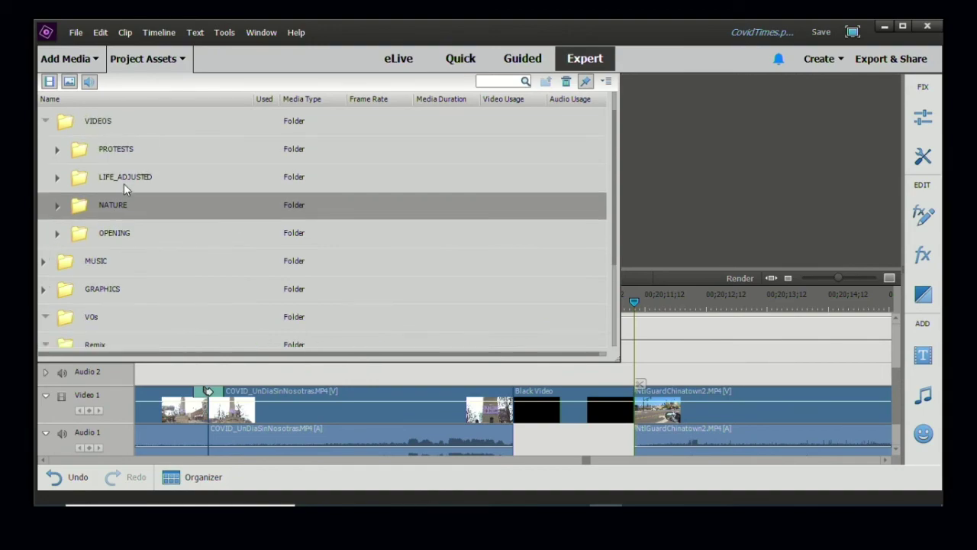
pyautogui.click(58, 150)
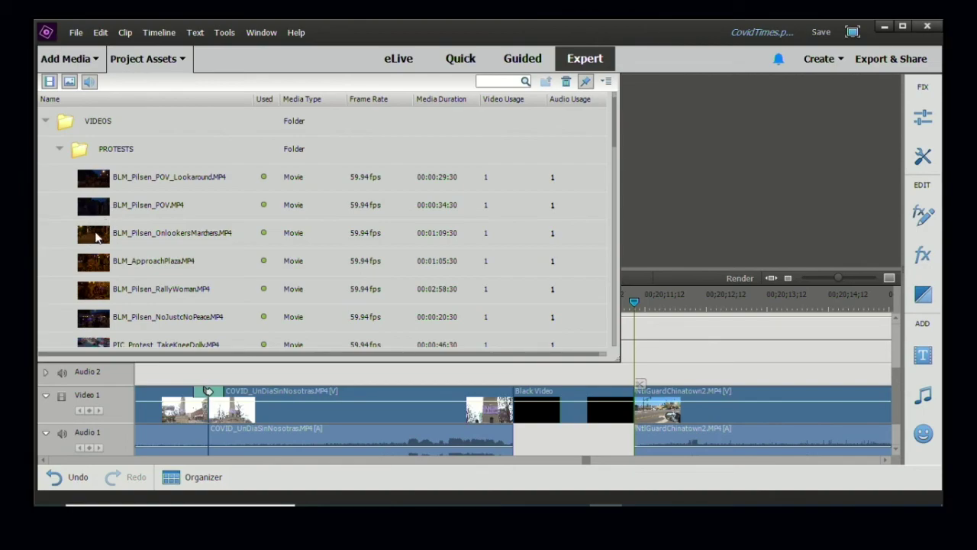
pyautogui.scroll(-3, 111, 241)
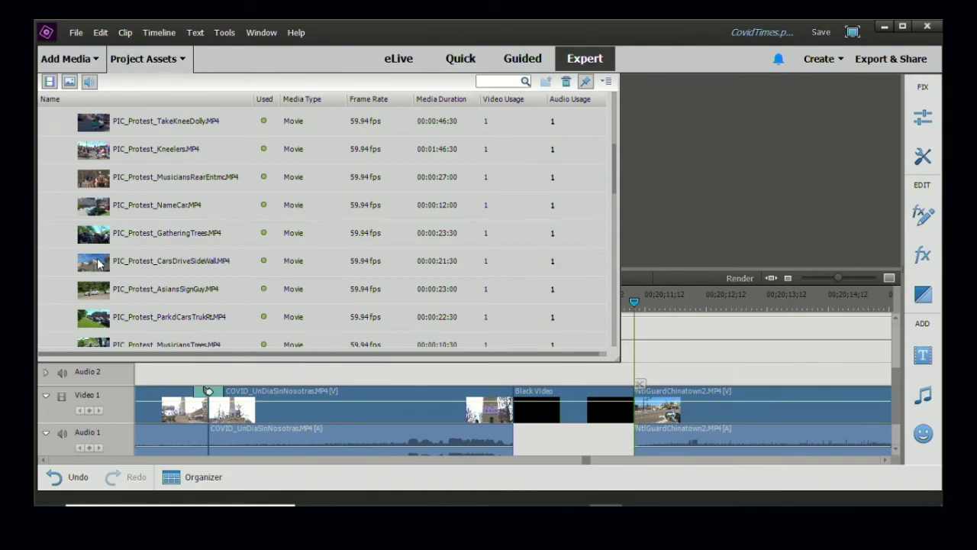
# Open PIC_Protest_CarsDriveSideWall.MP4 in an enlarged preview window, with the assets list closed and the timeline playhead uncovered
pyautogui.click(98, 263)
pyautogui.doubleClick(99, 264)
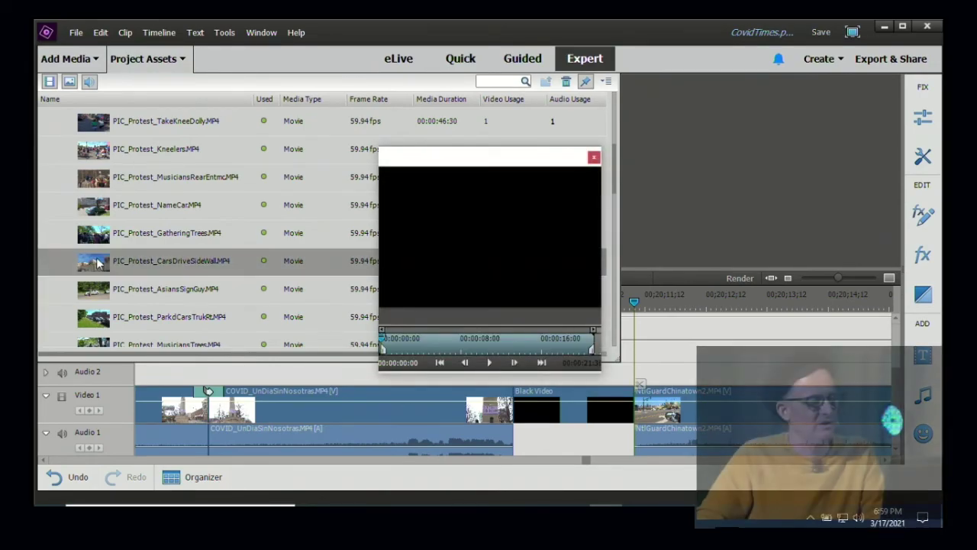
pyautogui.click(150, 52)
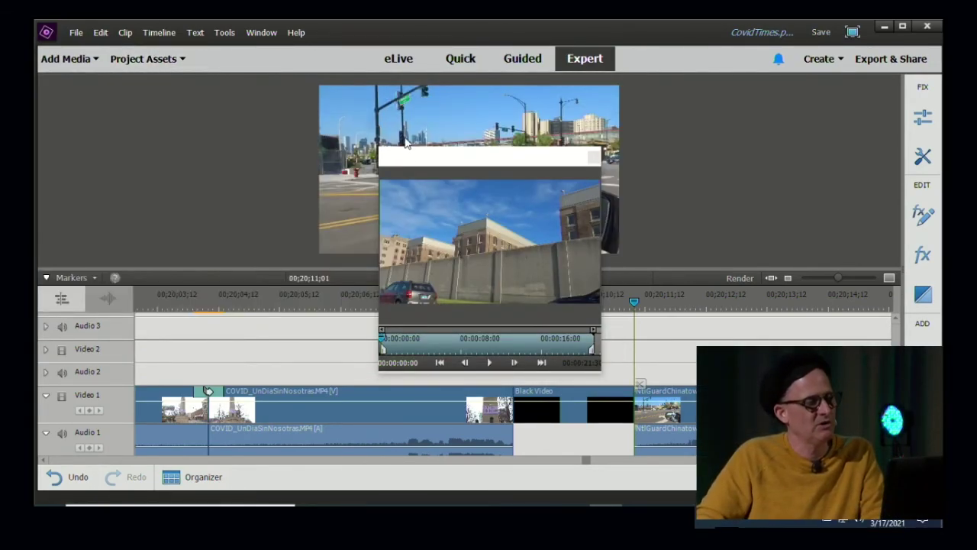
pyautogui.moveTo(425, 157); pyautogui.dragTo(139, 69)
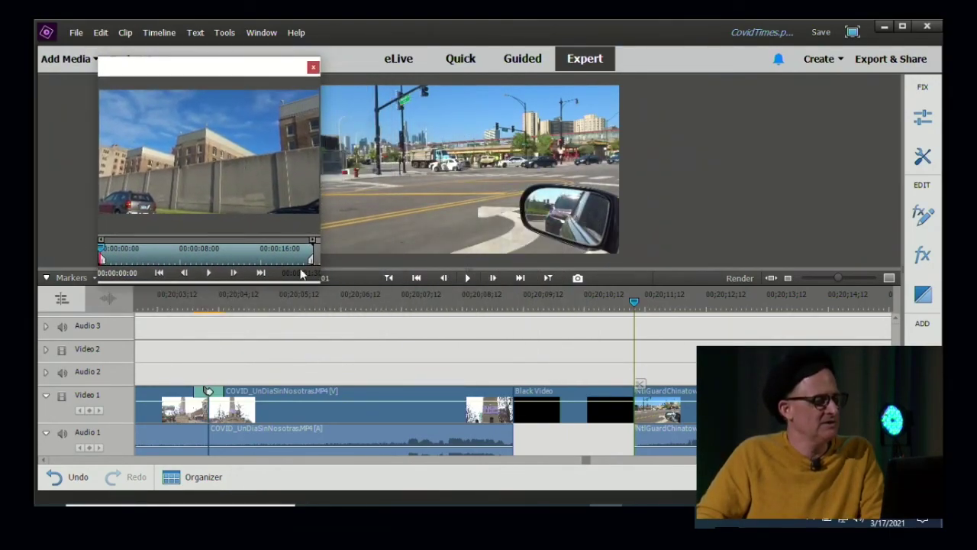
pyautogui.moveTo(323, 279); pyautogui.dragTo(447, 332)
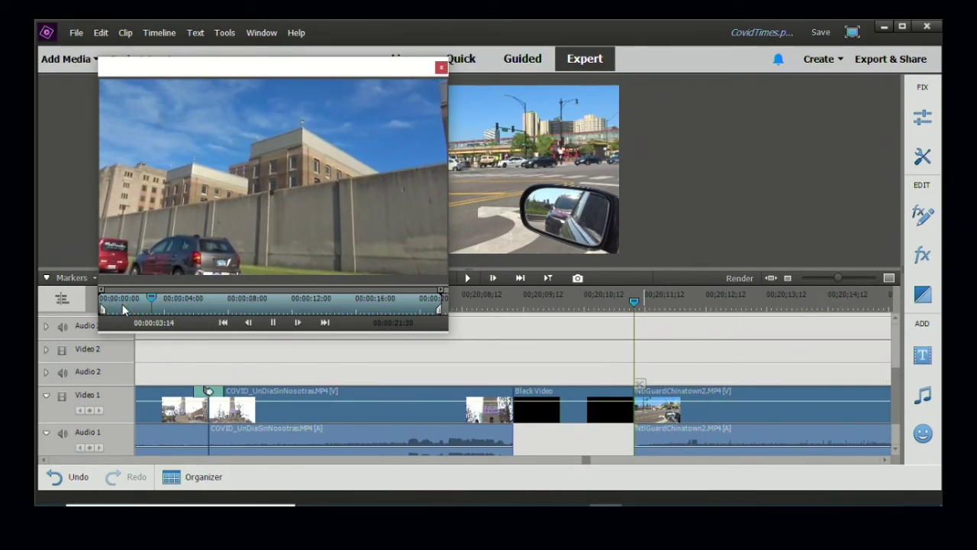
# Play the protest clip in the preview window and set its out point at 00:00:16:57
pyautogui.press('space')
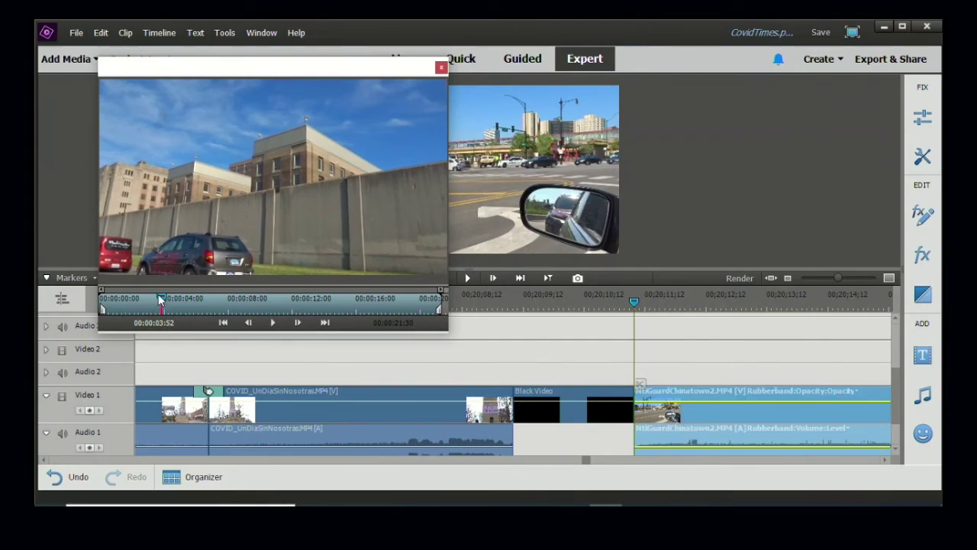
pyautogui.moveTo(161, 300); pyautogui.dragTo(158, 301)
pyautogui.press('space')
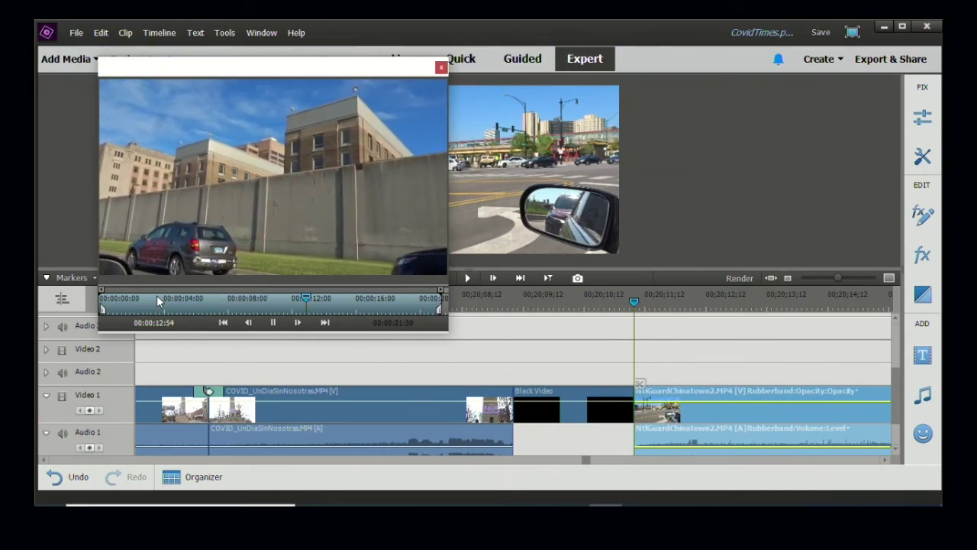
pyautogui.press('space')
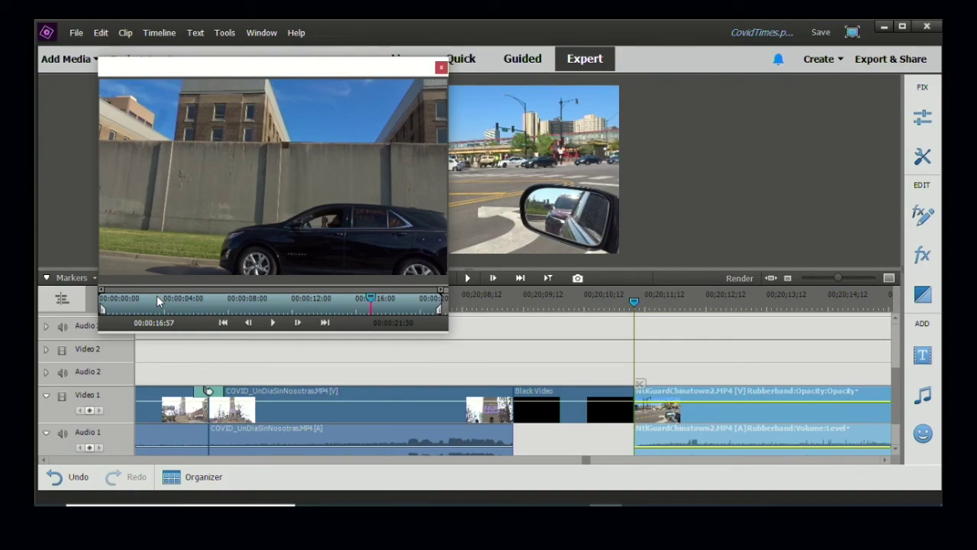
pyautogui.press('o')
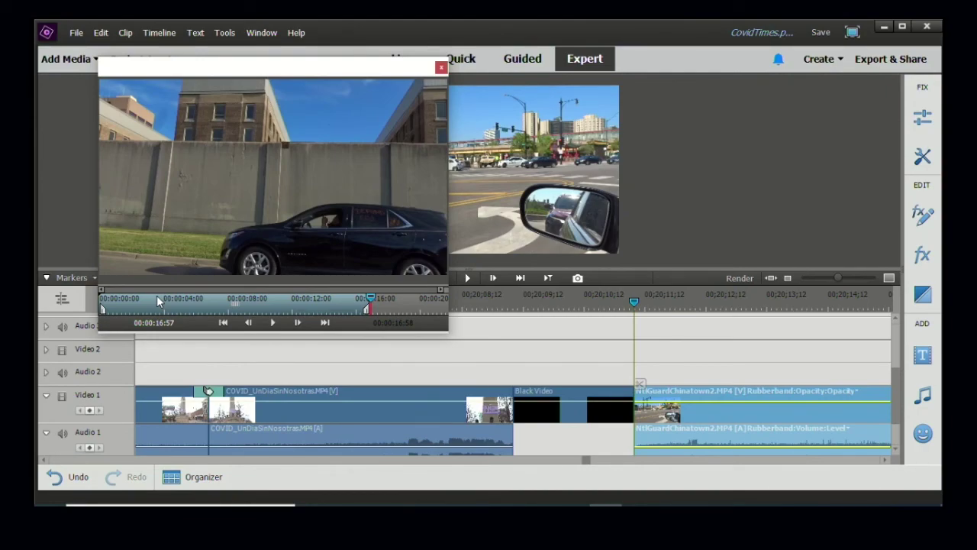
# Play the protest clip backwards and set its in point at 00:00:08:57
pyautogui.press('space')
pyautogui.press('j')
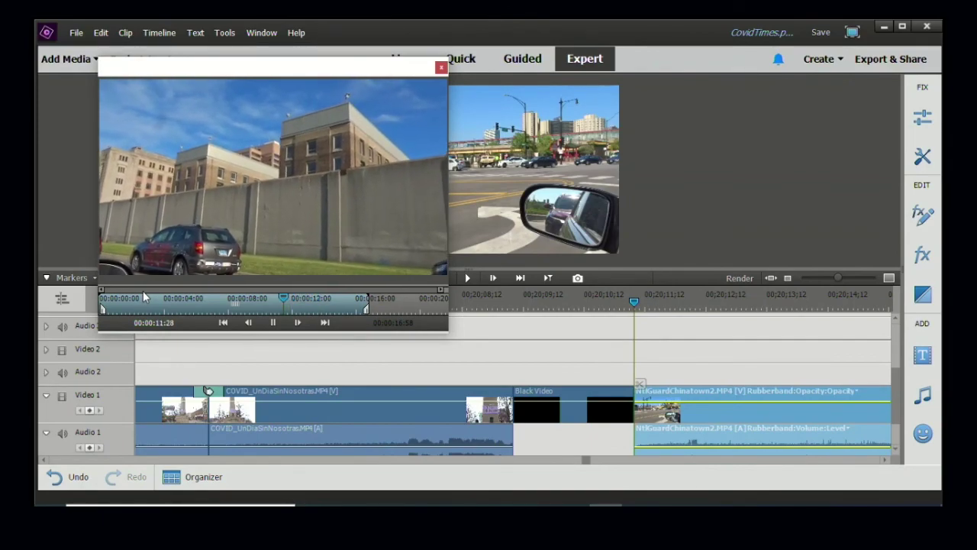
pyautogui.press('space')
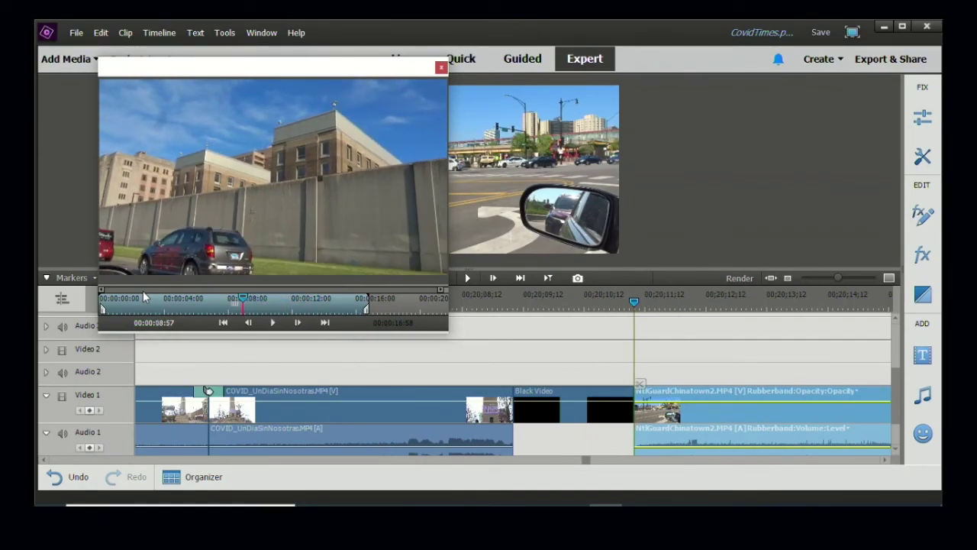
pyautogui.press('i')
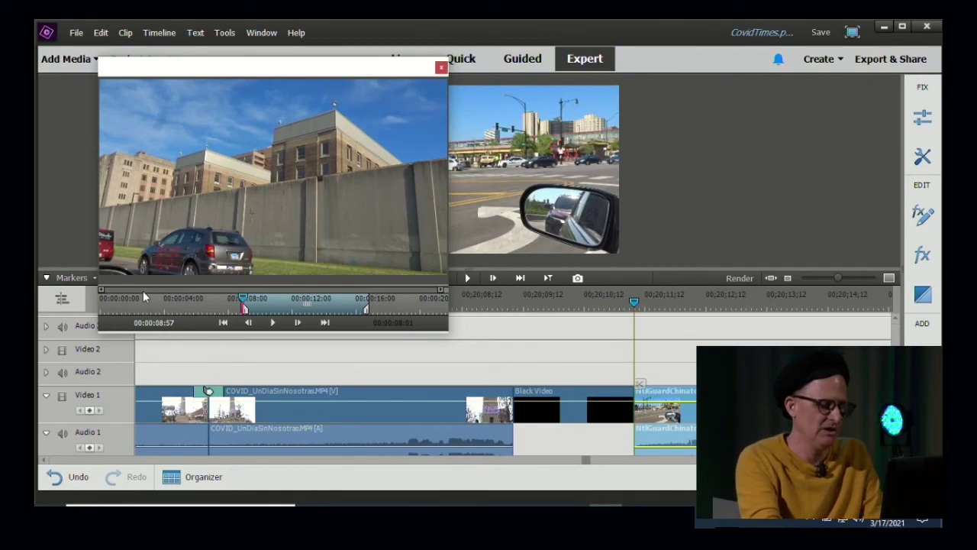
# Insert the trimmed protest clip at the playhead before NtlGuardChinatown2.MP4, demonstrating an undo and redo of the insertion
pyautogui.hotkey('ctrl', 'z')
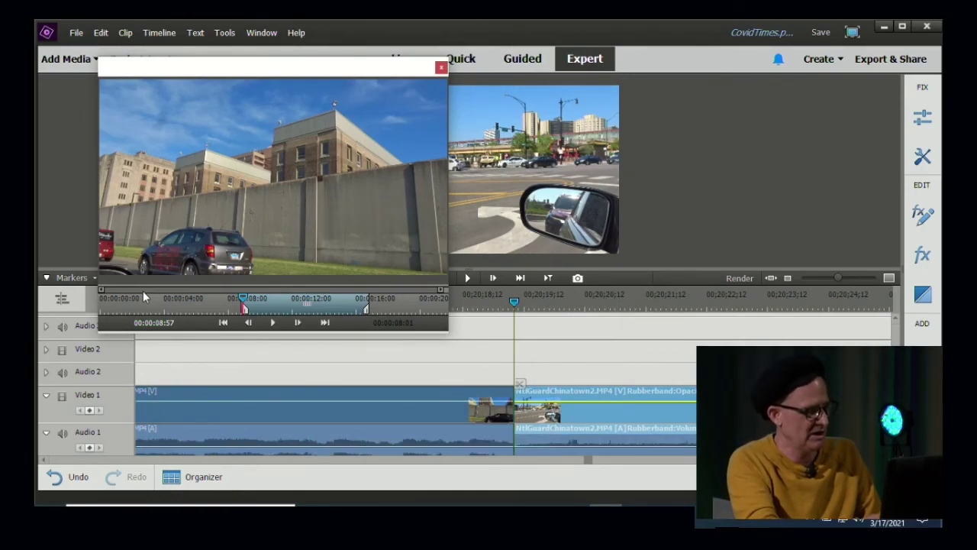
pyautogui.hotkey('ctrl', 'z')
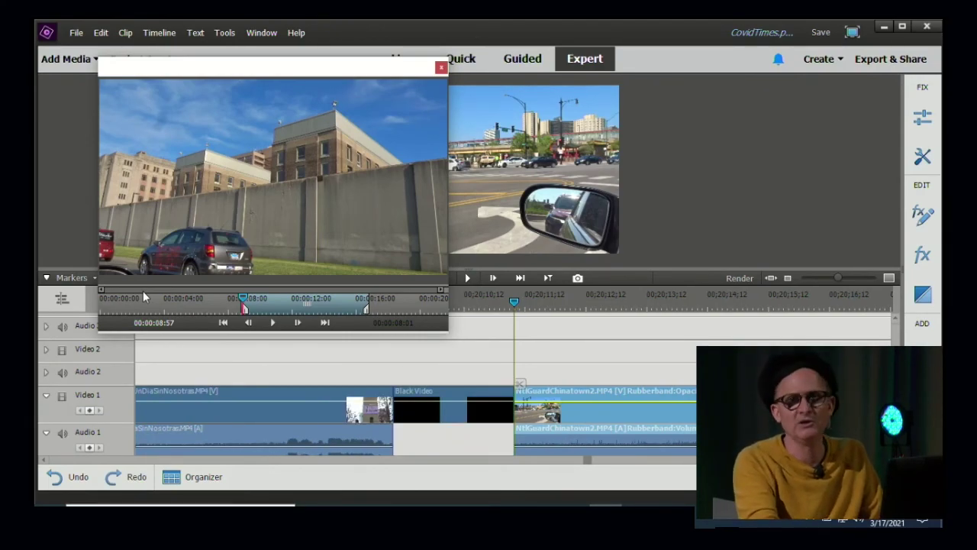
pyautogui.hotkey('ctrl', 'shift', 'z')
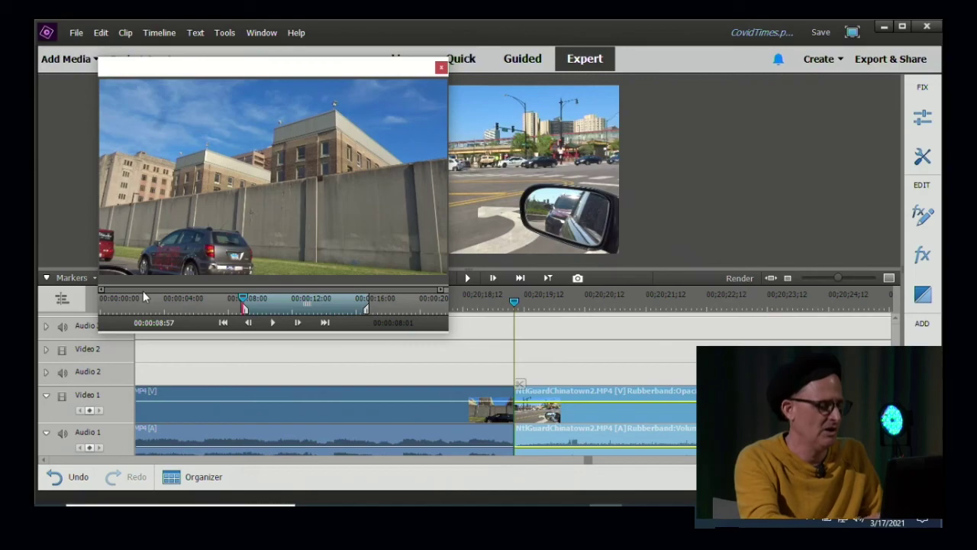
pyautogui.press('-')
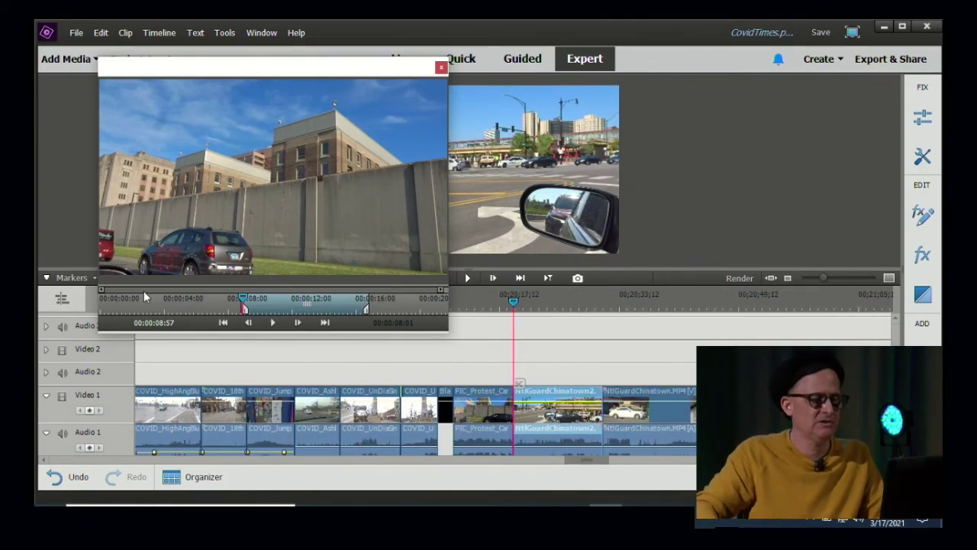
# Try inserting the trimmed protest clip at a playhead position inside NtlGuardChinatown.MP4, splitting that clip
pyautogui.click(635, 303)
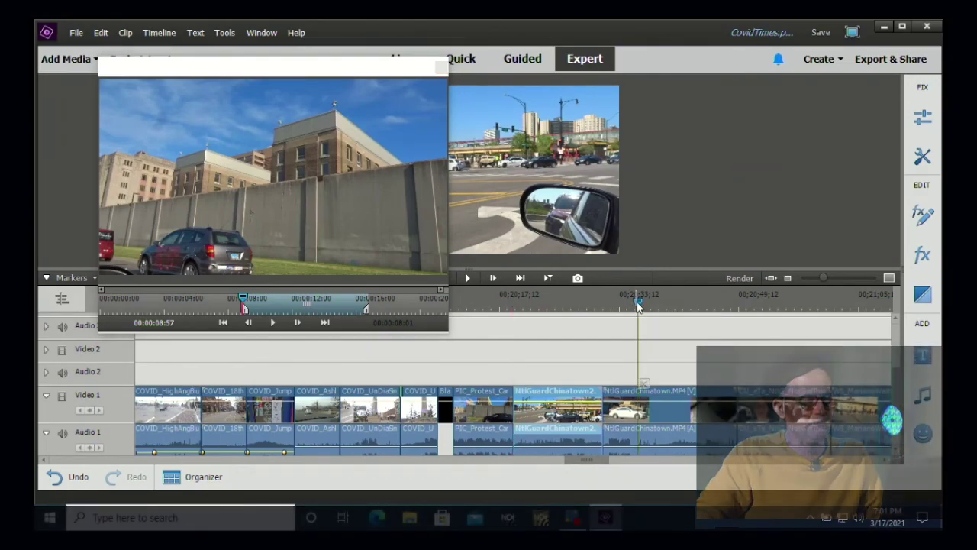
pyautogui.moveTo(578, 463)
pyautogui.mouseDown()
pyautogui.moveTo(591, 465)
pyautogui.moveTo(581, 467)
pyautogui.mouseUp()
pyautogui.moveTo(582, 303)
pyautogui.mouseDown()
pyautogui.moveTo(600, 308)
pyautogui.moveTo(571, 309)
pyautogui.mouseUp()
pyautogui.moveTo(322, 71); pyautogui.dragTo(262, 78)
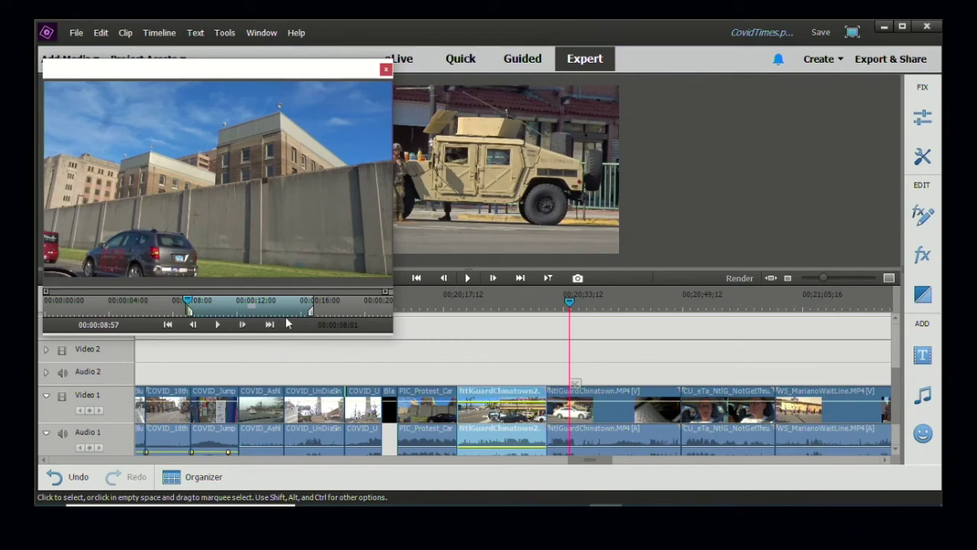
pyautogui.moveTo(187, 303); pyautogui.dragTo(528, 414)
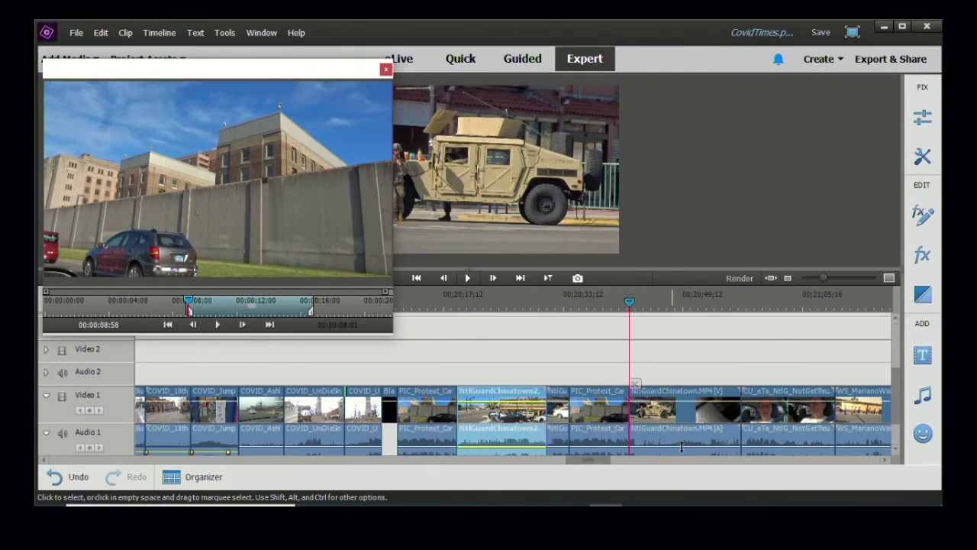
# Scrub across the split NtlGuardChinatown.MP4 and the protest clip inside it, and undo that insertion
pyautogui.moveTo(629, 302); pyautogui.dragTo(650, 314)
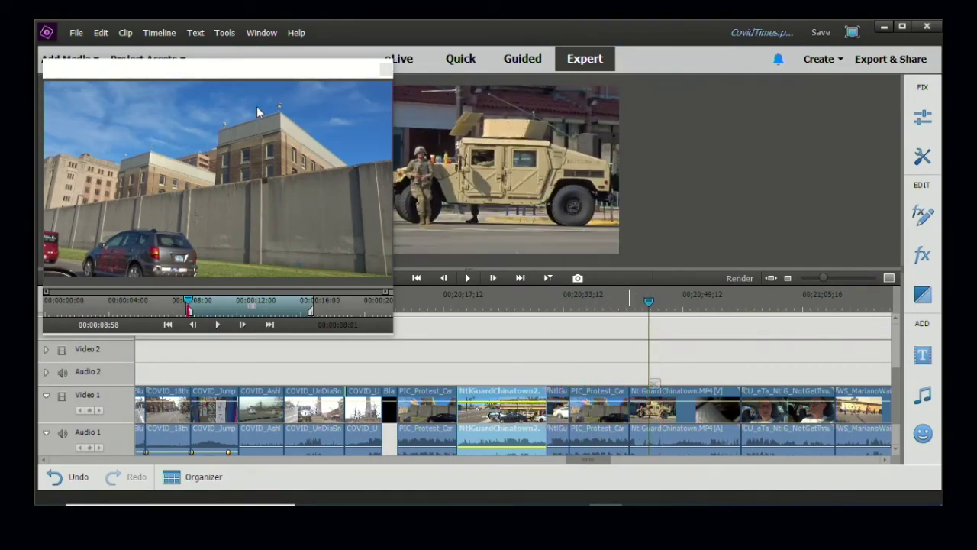
pyautogui.moveTo(192, 71); pyautogui.dragTo(114, 280)
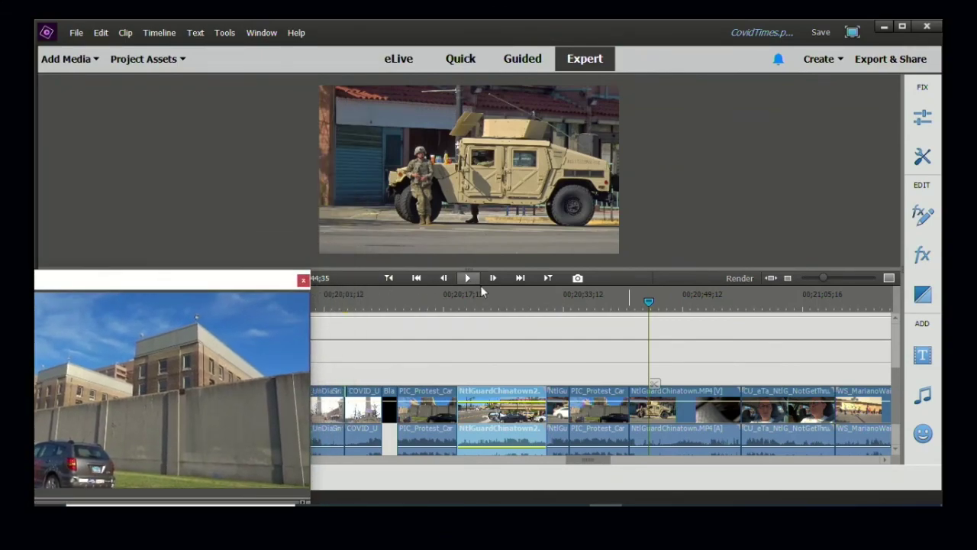
pyautogui.moveTo(647, 305); pyautogui.dragTo(595, 312)
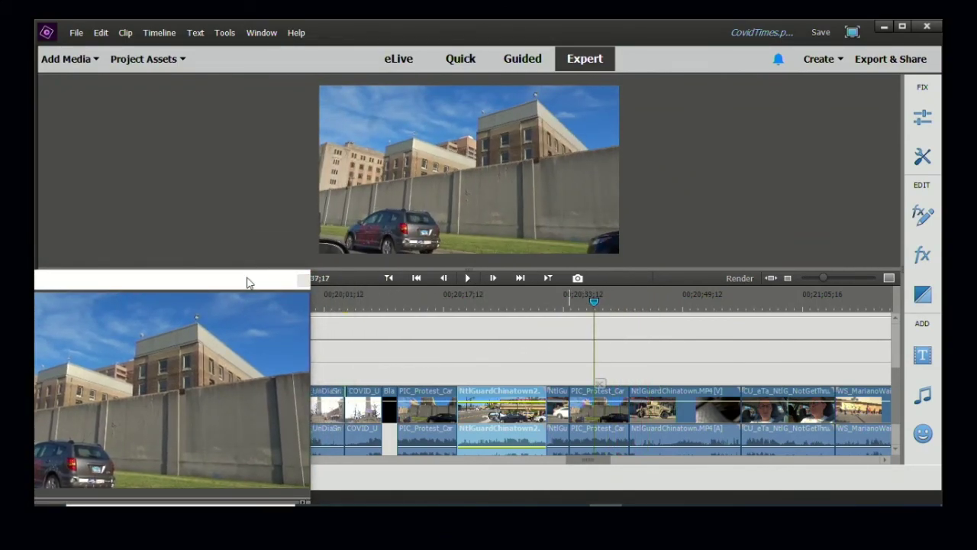
pyautogui.moveTo(247, 279); pyautogui.dragTo(366, 99)
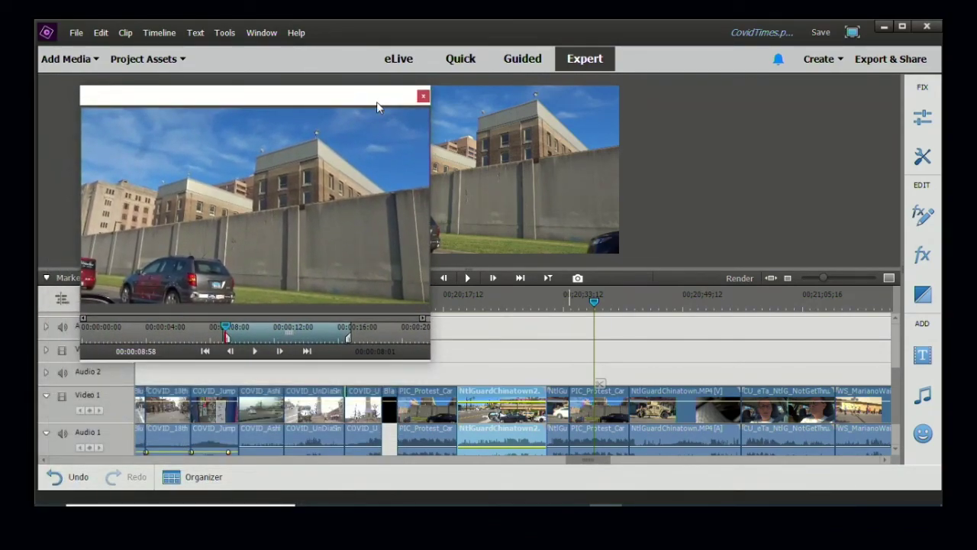
pyautogui.hotkey('ctrl', 'z')
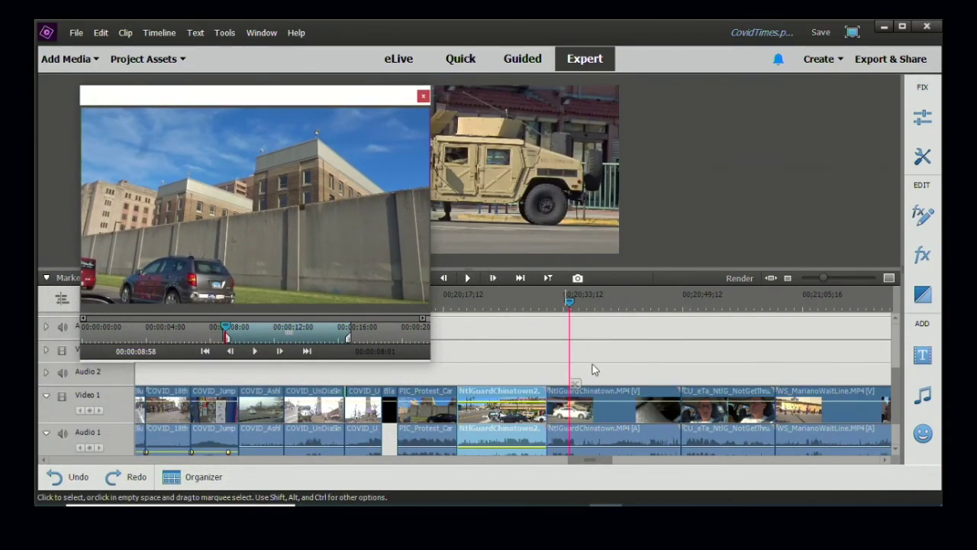
# Insert the trimmed protest clip at the edit point between NtlGuardChinatown.MP4 and the CU_eTa_NtlG_NotGetThru clip
pyautogui.click(571, 303)
pyautogui.moveTo(571, 303); pyautogui.dragTo(578, 302)
pyautogui.press('pagedown')
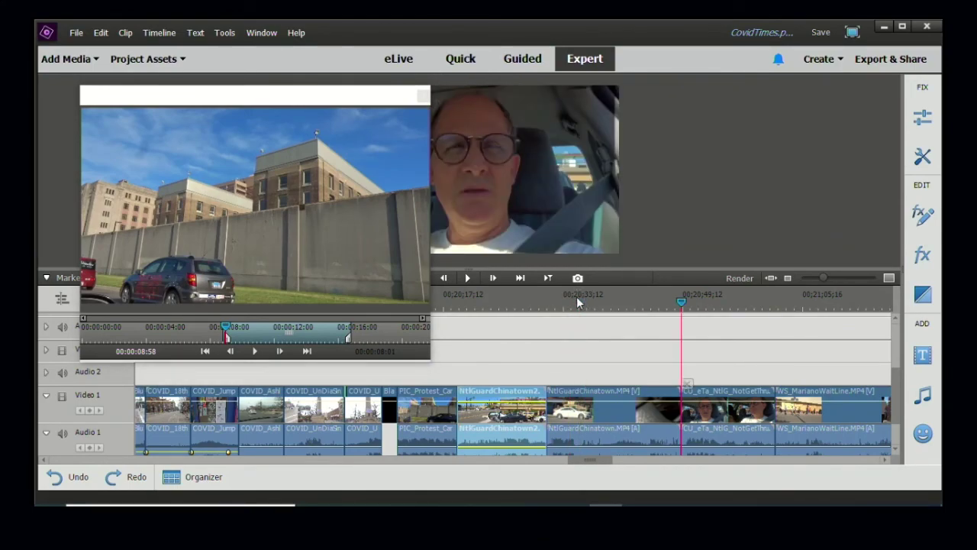
pyautogui.moveTo(328, 100); pyautogui.dragTo(323, 101)
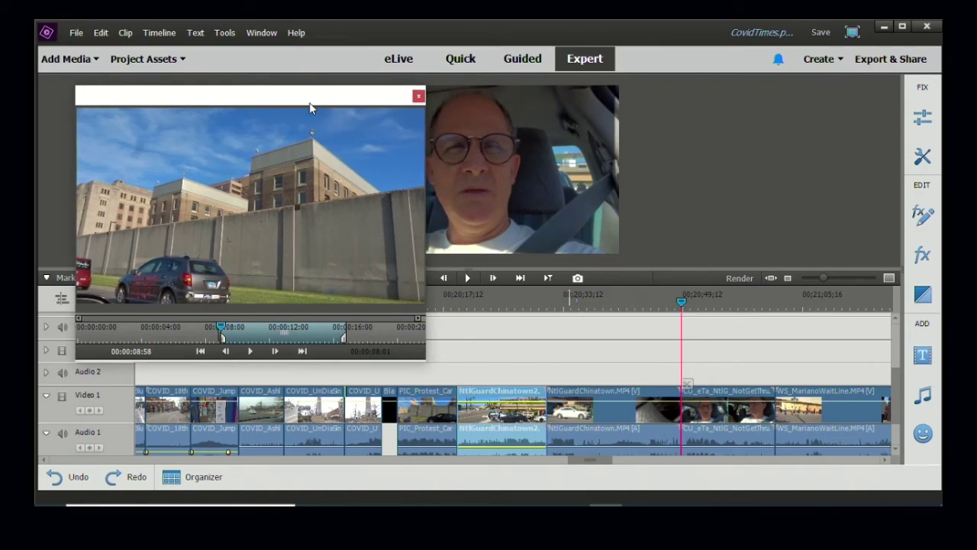
pyautogui.rightClick(310, 108)
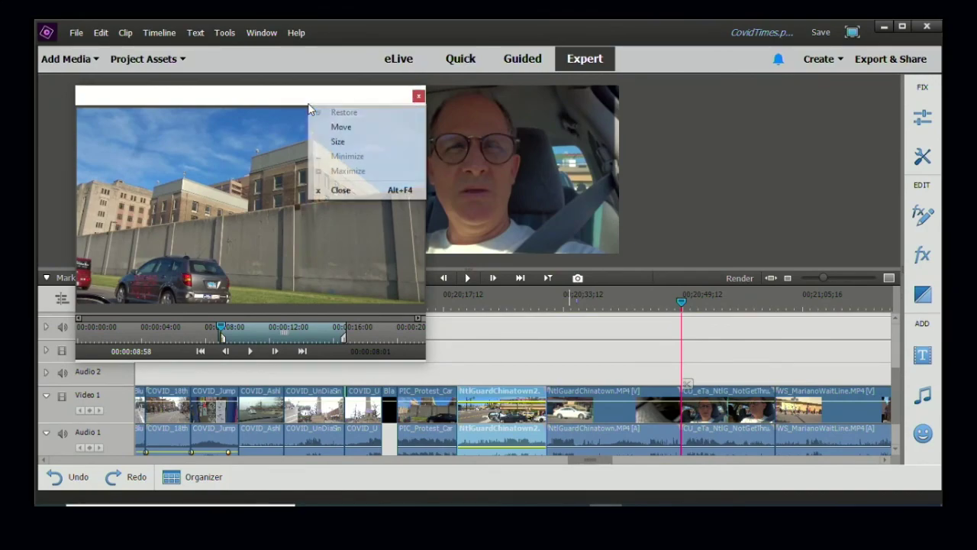
pyautogui.click(222, 328)
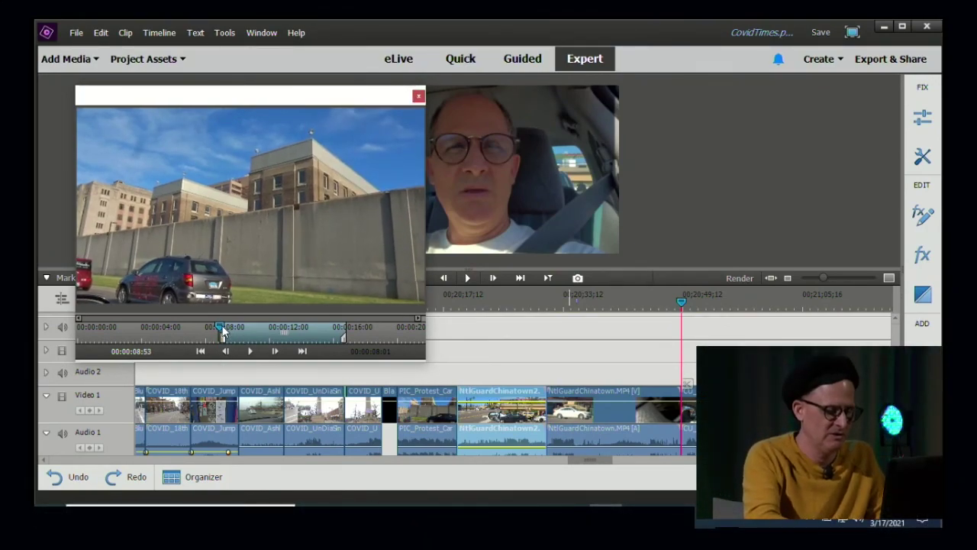
pyautogui.press(',')
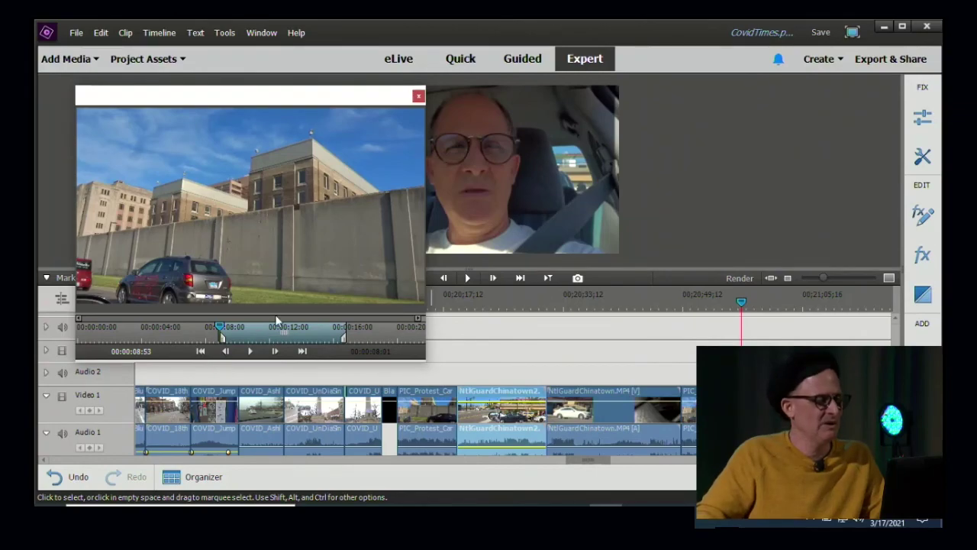
# Move the preview playhead to 00:00:09:30 and shift the preview window clear of the track headers
pyautogui.moveTo(220, 331); pyautogui.dragTo(230, 334)
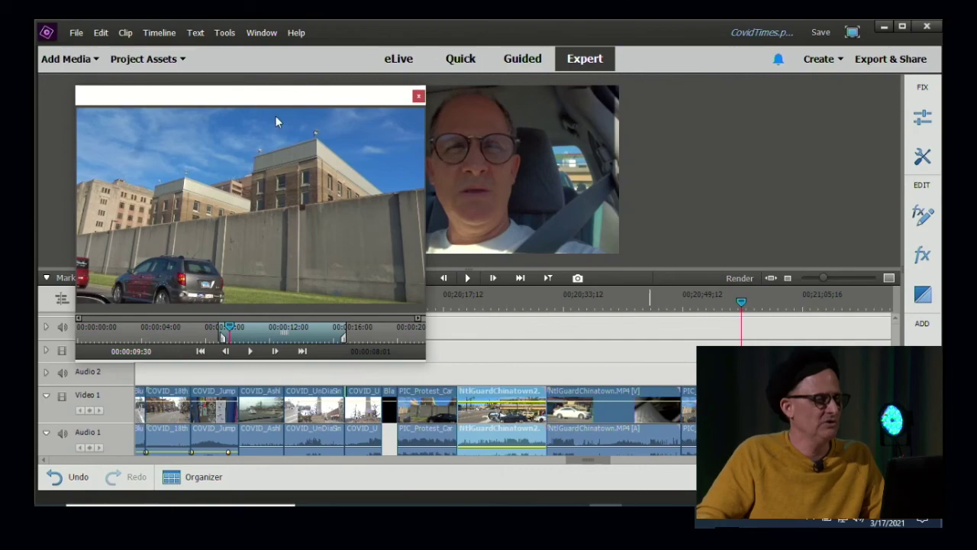
pyautogui.moveTo(189, 103); pyautogui.dragTo(432, 66)
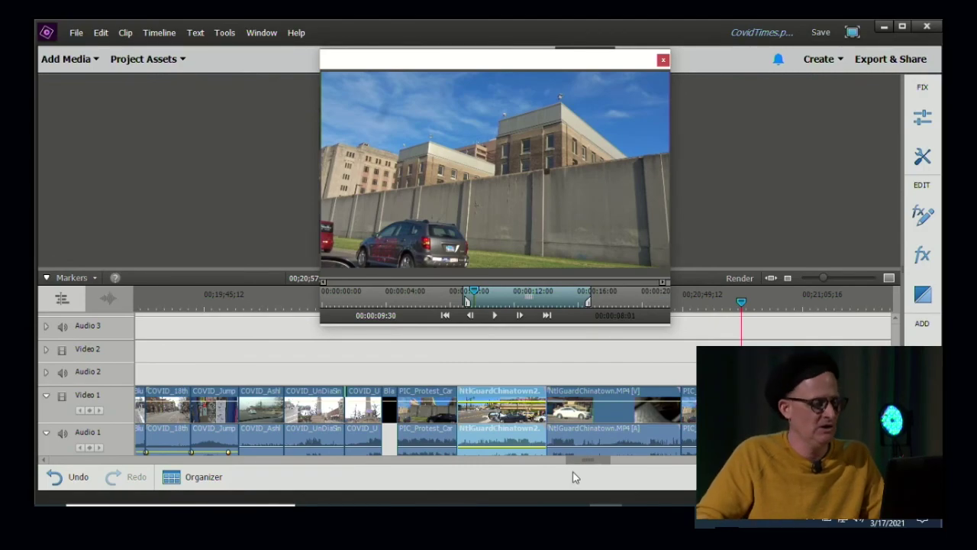
# Insert the trimmed PIC_Protest_CarsDriveSideWall.MP4 clip beyond the last timeline clip, leaving a gap before it
pyautogui.press('End')
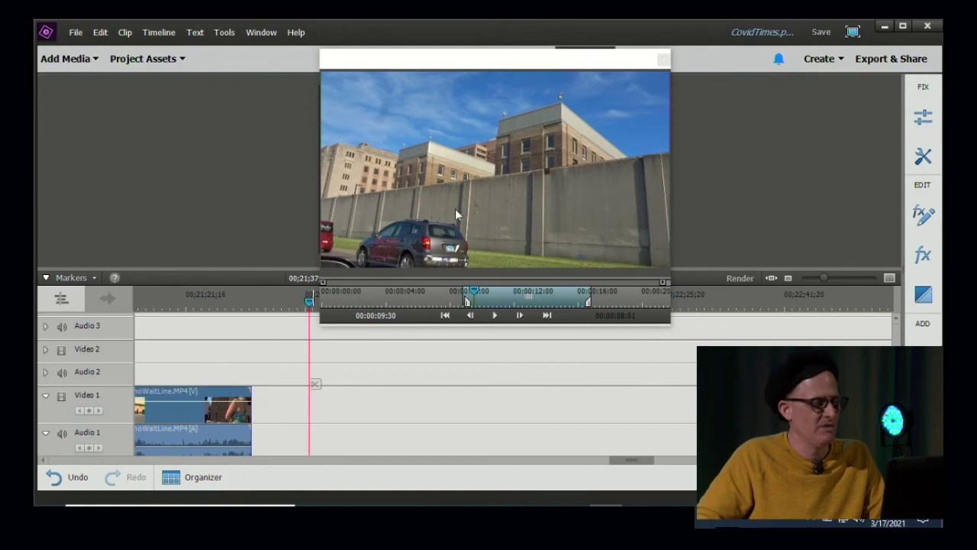
pyautogui.click(629, 296)
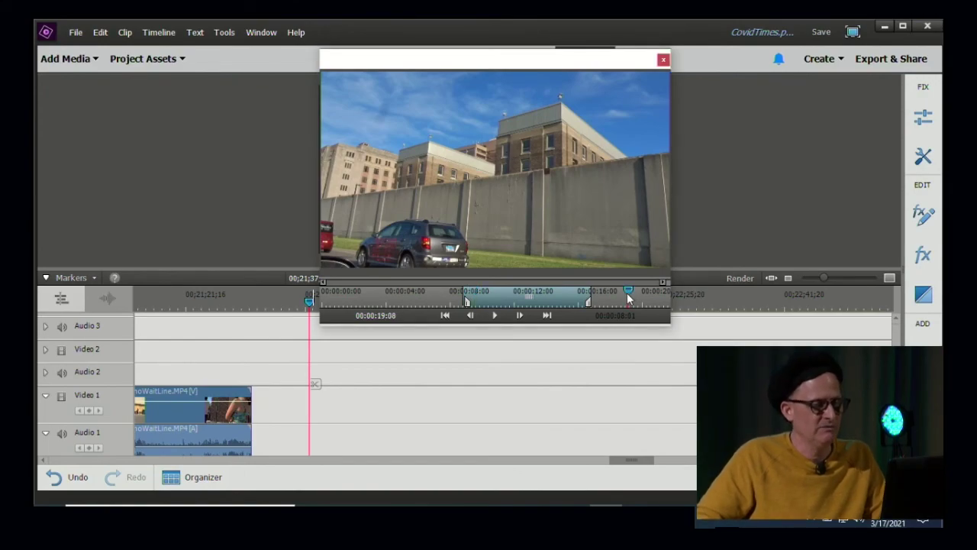
pyautogui.click(541, 296)
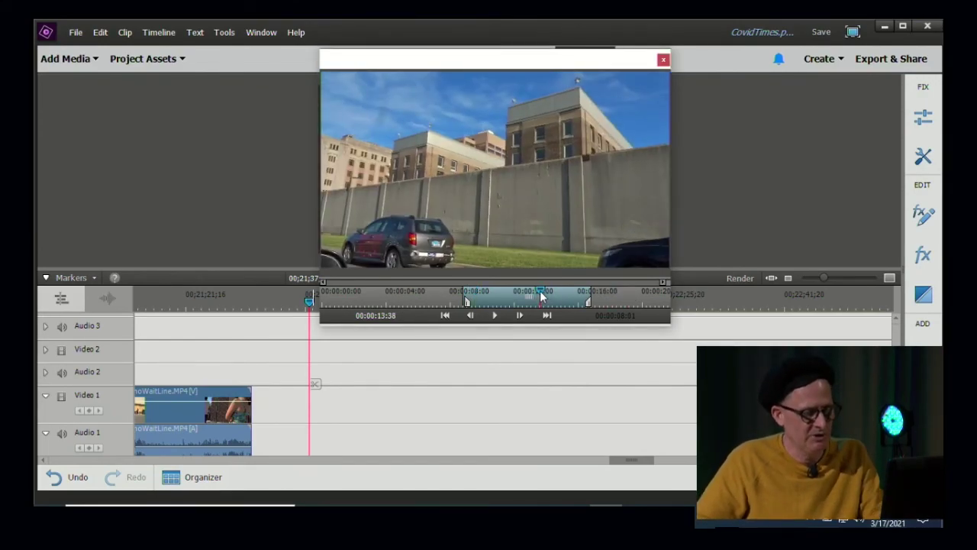
pyautogui.press(',')
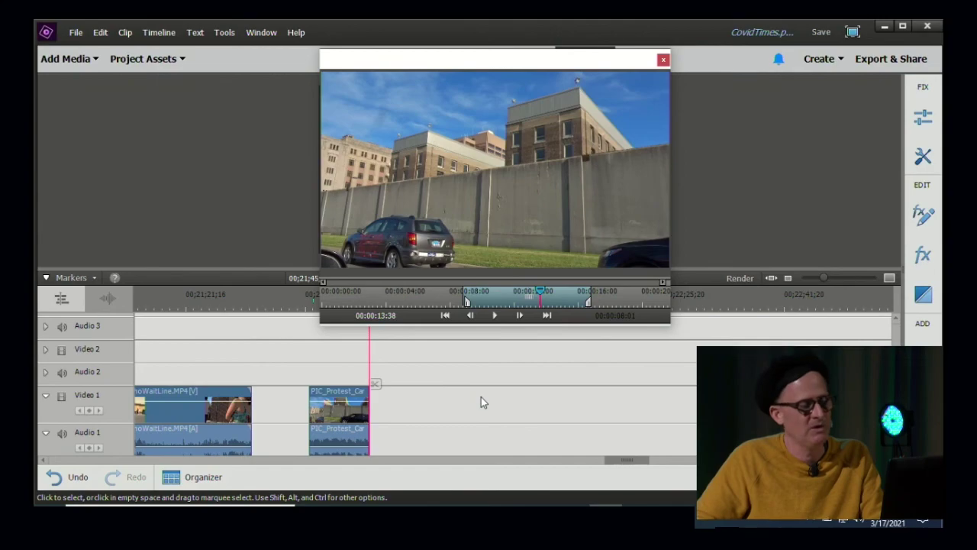
# Insert several more copies of the trimmed protest clip end to end, and undo the extra copies to keep only the first
pyautogui.press(',')
pyautogui.press(',')
pyautogui.press(',')
pyautogui.press(',')
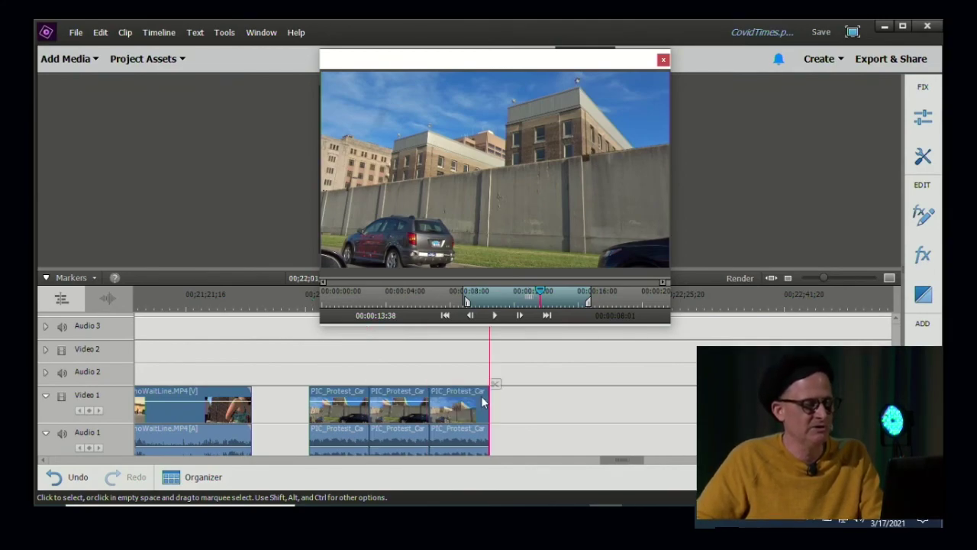
pyautogui.press(',')
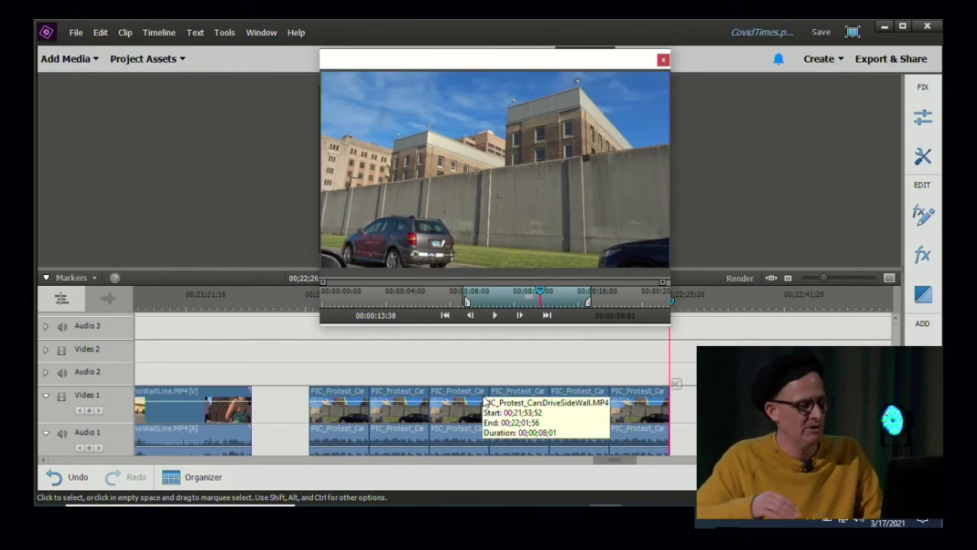
pyautogui.hotkey('ctrl', 'z')
pyautogui.hotkey('ctrl', 'z')
pyautogui.hotkey('ctrl', 'z')
pyautogui.hotkey('ctrl', 'z')
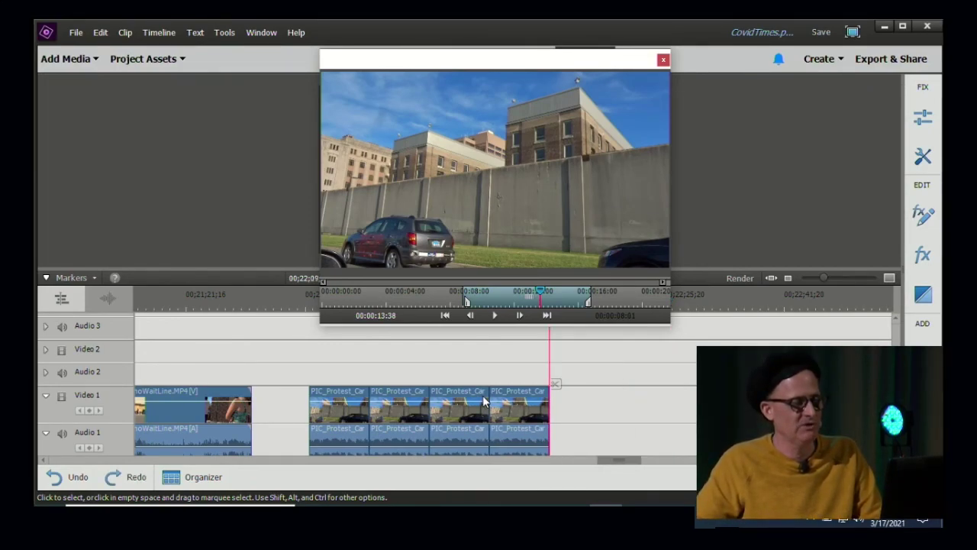
pyautogui.hotkey('ctrl', 'z')
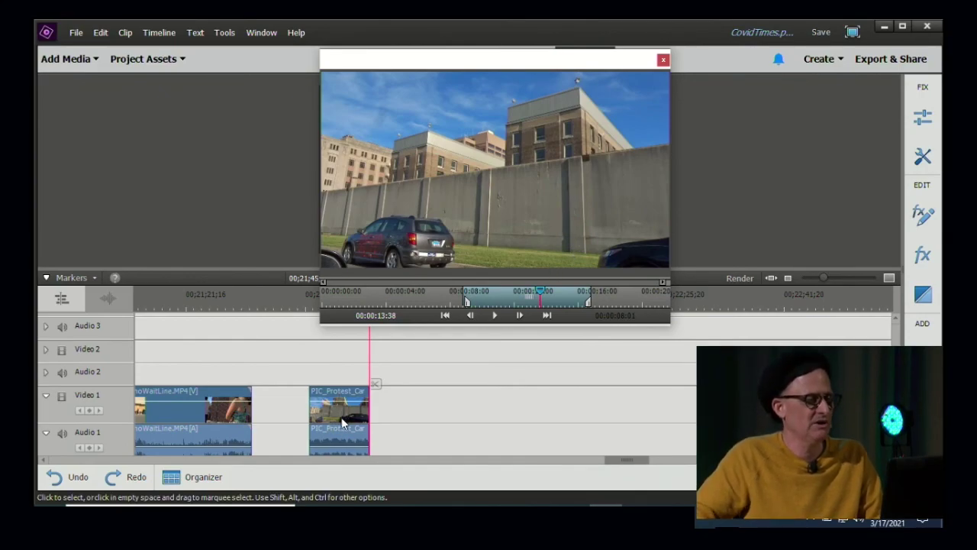
# Trim PIC_Protest_MusiciansRearEntrnc.MP4 to 00:00:03:12–00:00:08:41 in the preview and insert it right after the CarsDriveSideWall clip
pyautogui.click(145, 59)
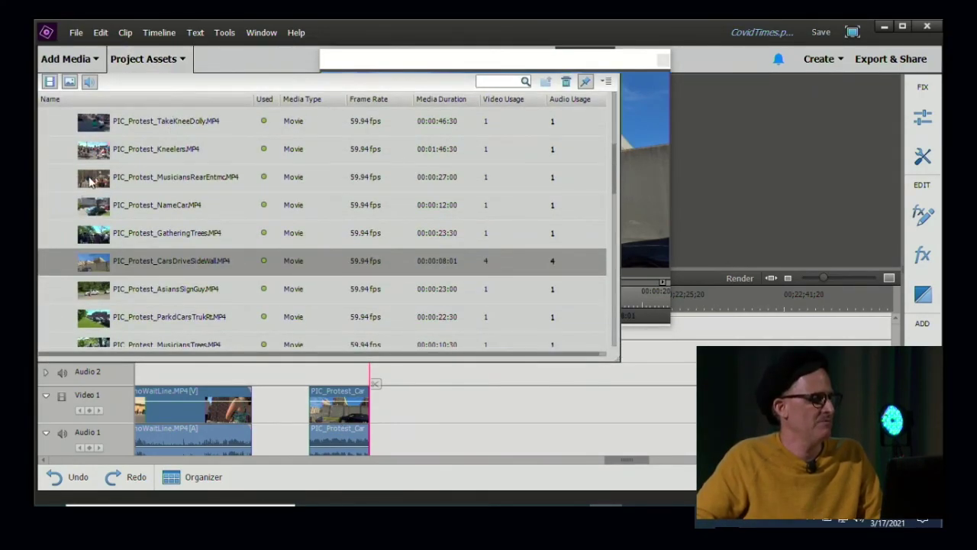
pyautogui.doubleClick(90, 180)
pyautogui.moveTo(377, 290)
pyautogui.mouseDown()
pyautogui.moveTo(447, 297)
pyautogui.moveTo(364, 298)
pyautogui.mouseUp()
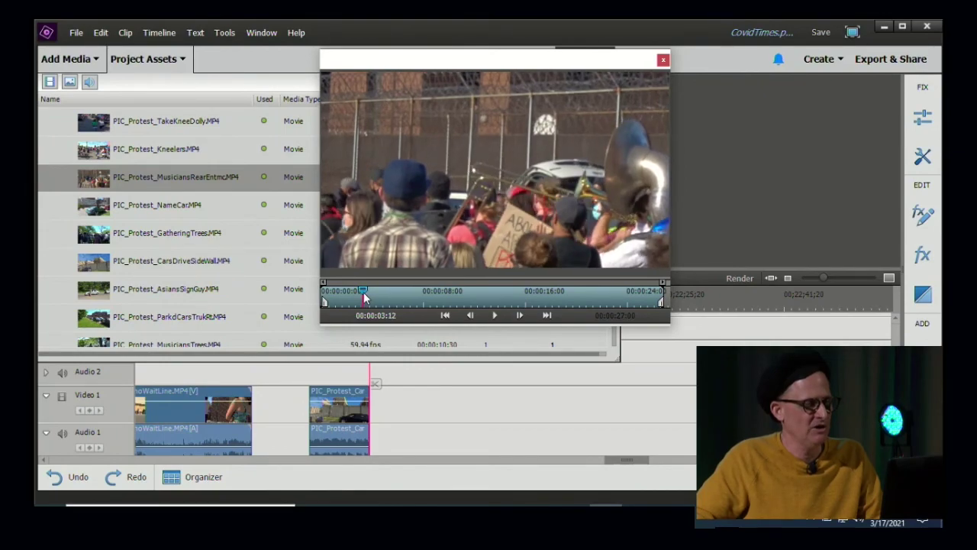
pyautogui.press('i')
pyautogui.press('space')
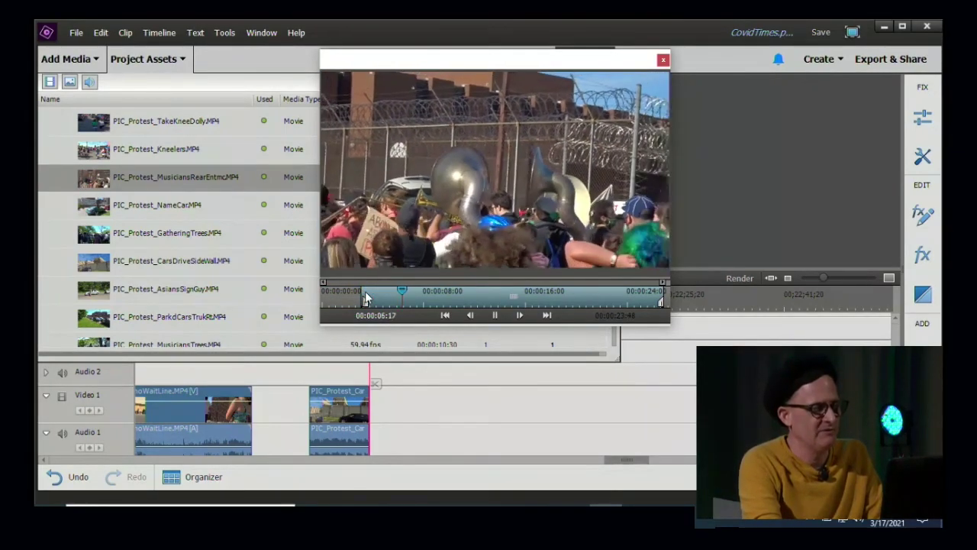
pyautogui.press('space')
pyautogui.press('o')
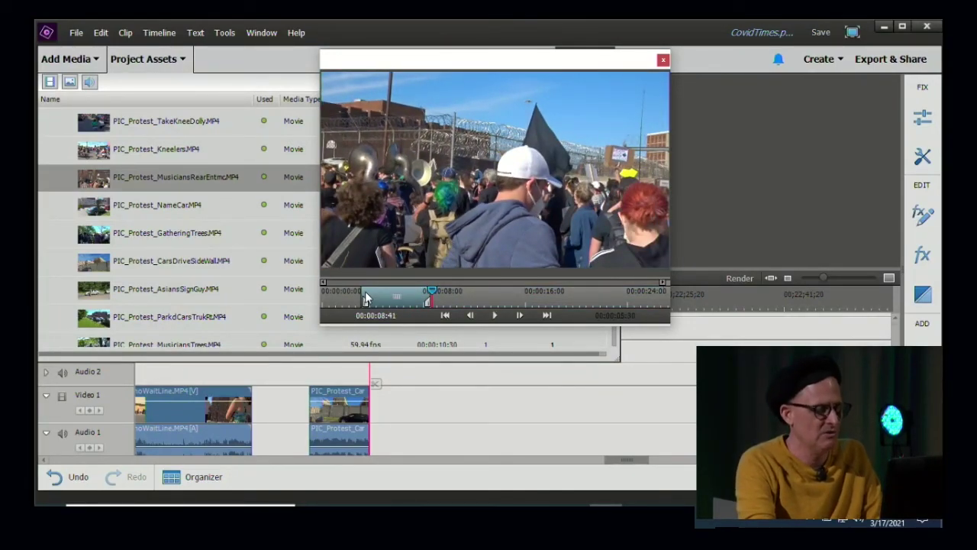
pyautogui.press(',')
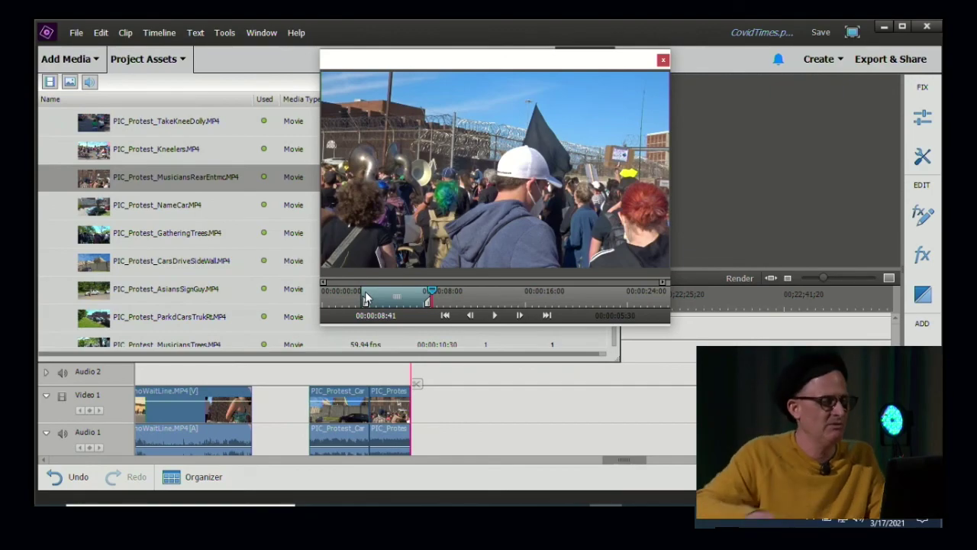
# Trim PIC_Protest_GatheringTrees.MP4 to 00:00:06:50–00:00:17:25 in the preview and insert it right after the musicians clip
pyautogui.doubleClick(97, 241)
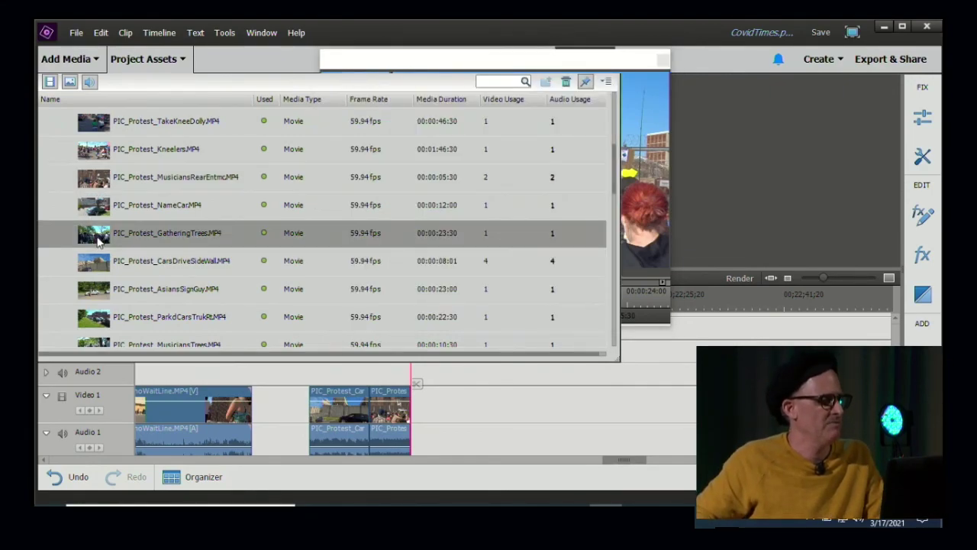
pyautogui.click(423, 298)
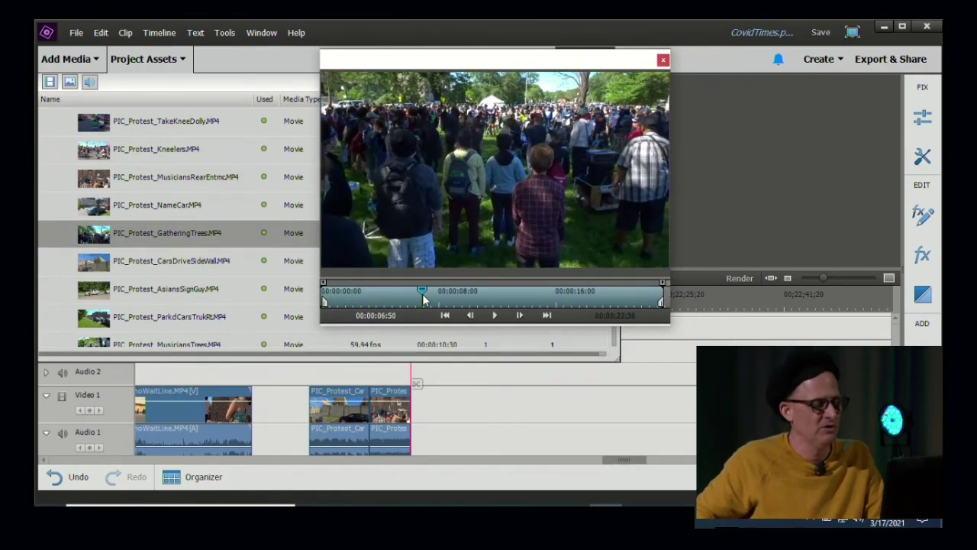
pyautogui.press('i')
pyautogui.press('space')
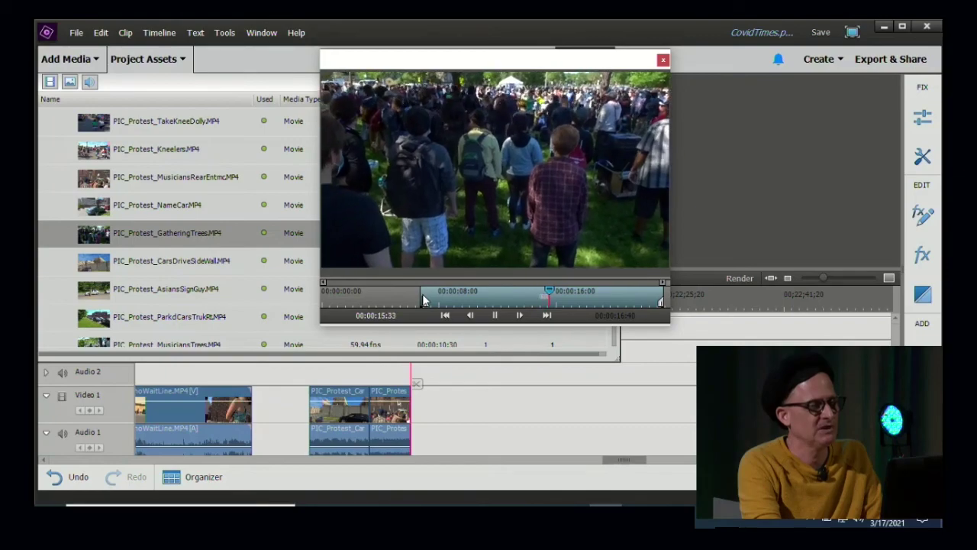
pyautogui.press('o')
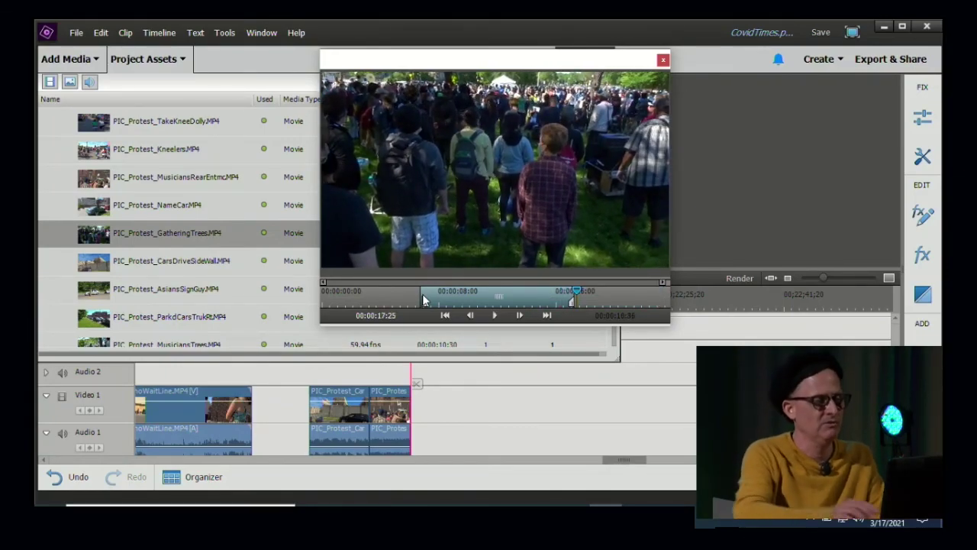
pyautogui.press(',')
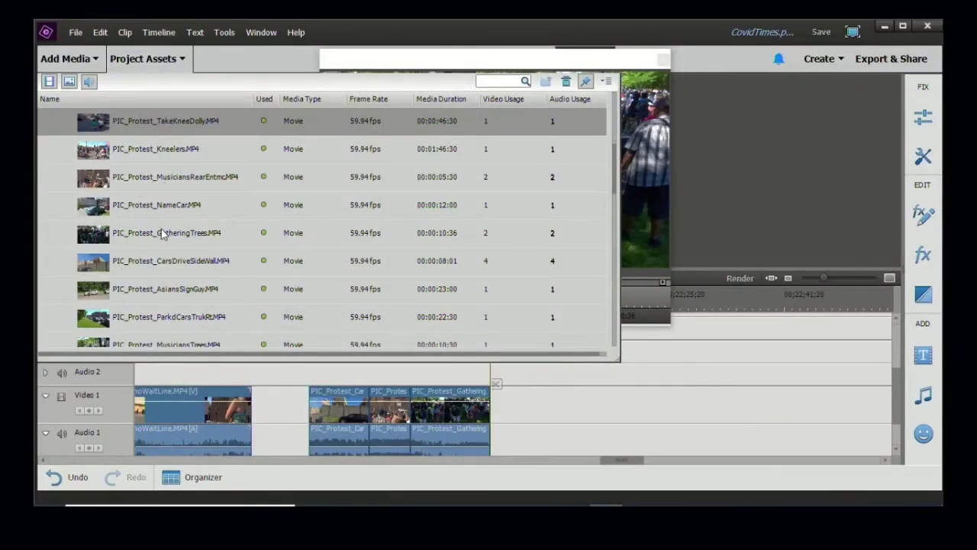
# Place TakeKneeDolly plus the MusiciansRearEntrnc, CarsDriveSideWall, AsiansSignGuy, MusiciansTrees, MarchHead, OrangeLady and ProtegeSuBarrio clips together on Video 1, past a gap after the GatheringTrees clip
pyautogui.keyDown('ctrl'); pyautogui.click(97, 183); pyautogui.keyUp('ctrl')
pyautogui.keyDown('ctrl'); pyautogui.click(92, 260); pyautogui.keyUp('ctrl')
pyautogui.keyDown('ctrl'); pyautogui.click(96, 289); pyautogui.keyUp('ctrl')
pyautogui.keyDown('ctrl'); pyautogui.click(96, 345); pyautogui.keyUp('ctrl')
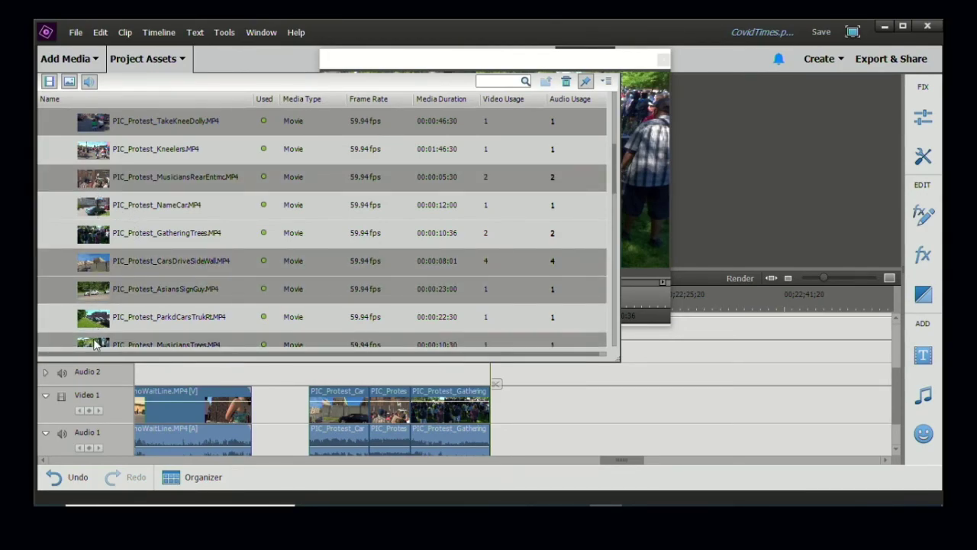
pyautogui.scroll(-5, 617, 183)
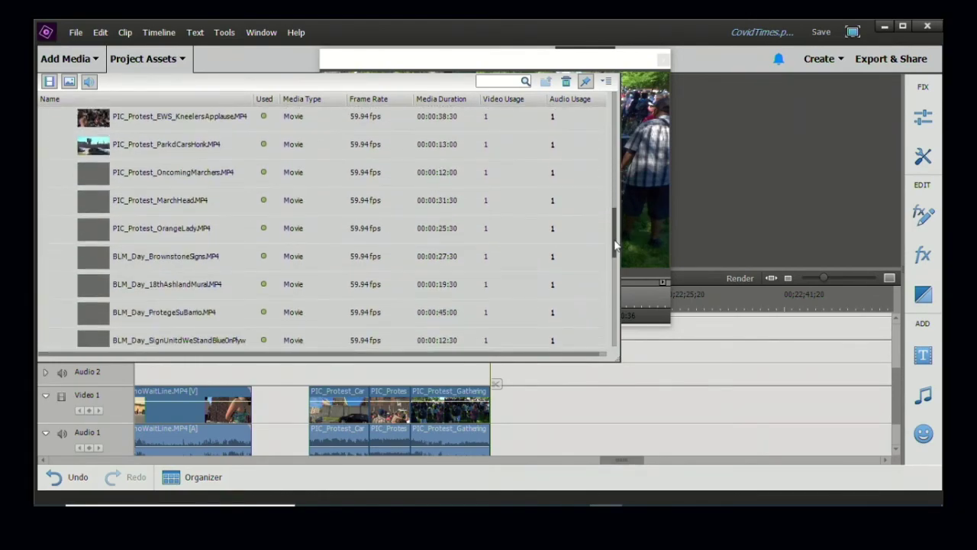
pyautogui.keyDown('ctrl'); pyautogui.click(92, 206); pyautogui.keyUp('ctrl')
pyautogui.keyDown('ctrl'); pyautogui.click(92, 231); pyautogui.keyUp('ctrl')
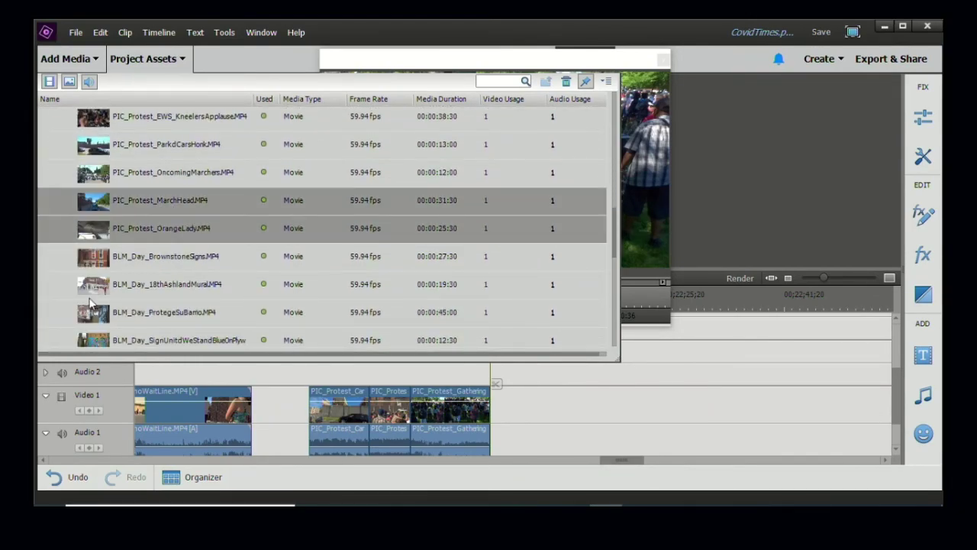
pyautogui.keyDown('ctrl'); pyautogui.click(94, 313); pyautogui.keyUp('ctrl')
pyautogui.moveTo(90, 204); pyautogui.dragTo(620, 394)
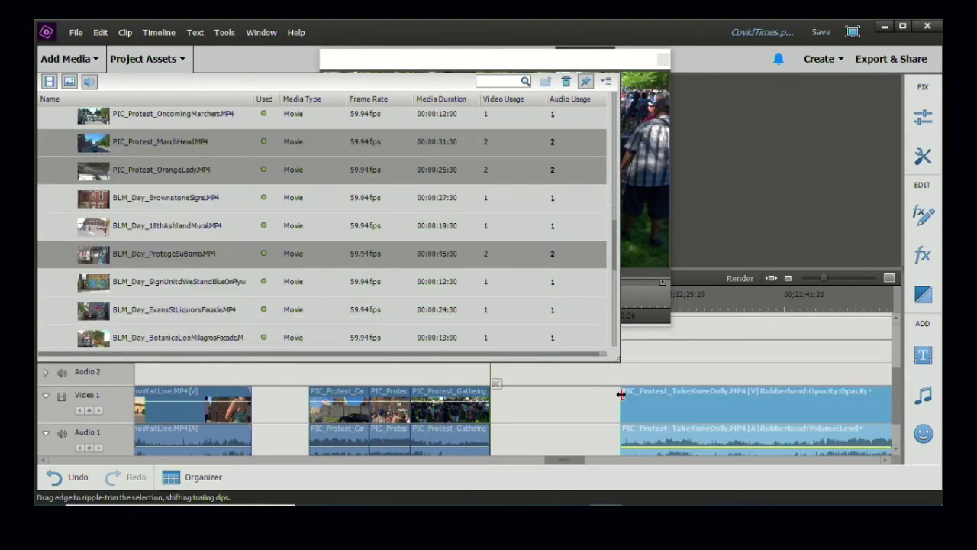
pyautogui.click(161, 60)
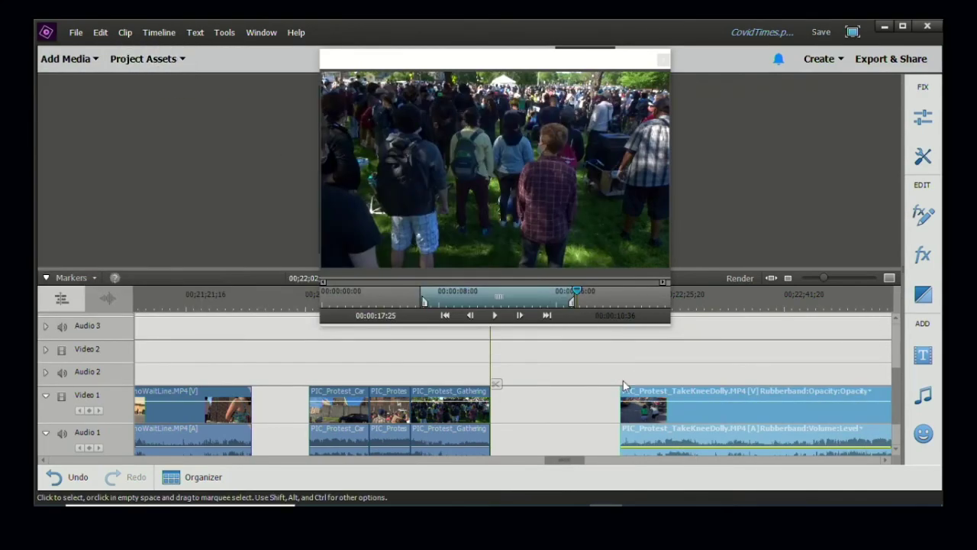
# Close the clip preview, show the TakeKneeDolly frame at 00;22;21;28, and enlarge the program monitor above the timeline
pyautogui.moveTo(556, 64); pyautogui.dragTo(367, 65)
pyautogui.click(473, 60)
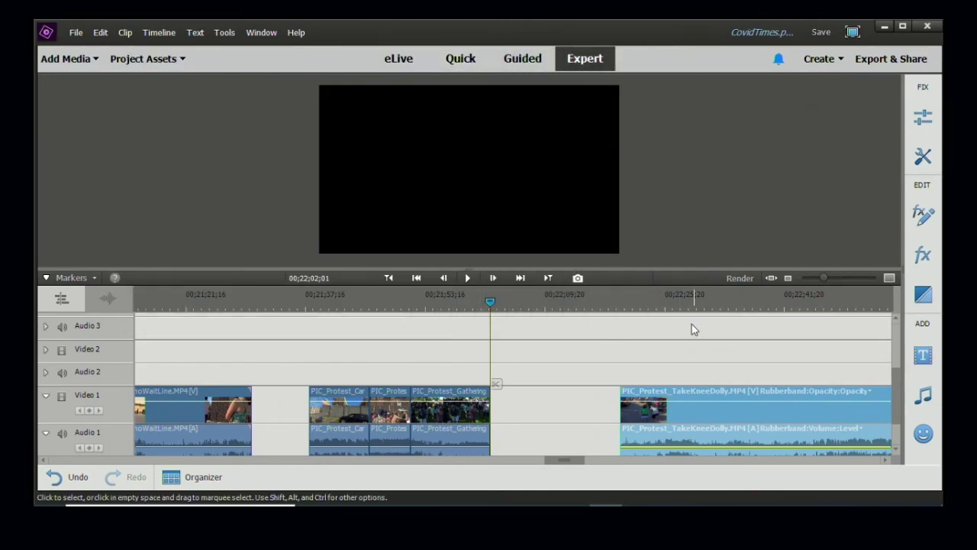
pyautogui.click(637, 302)
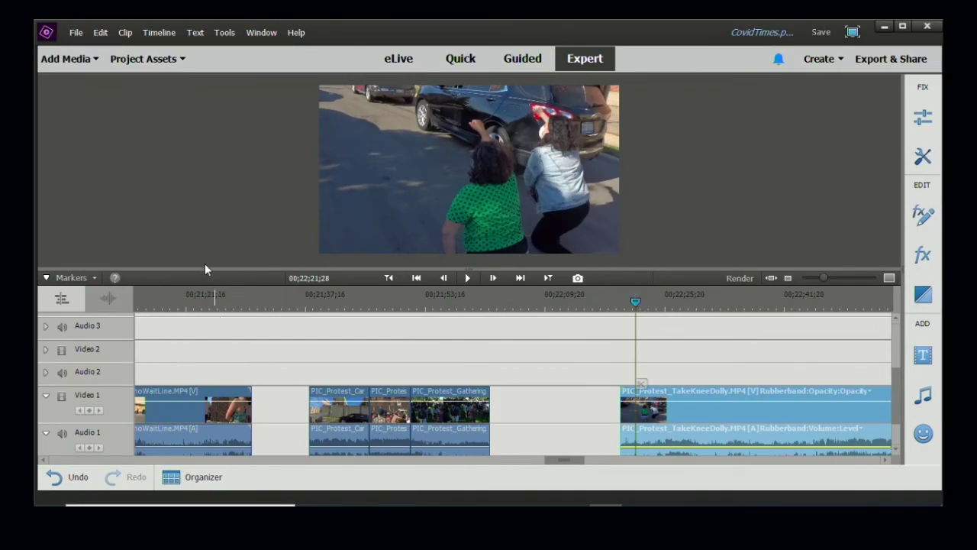
pyautogui.moveTo(205, 268); pyautogui.dragTo(190, 328)
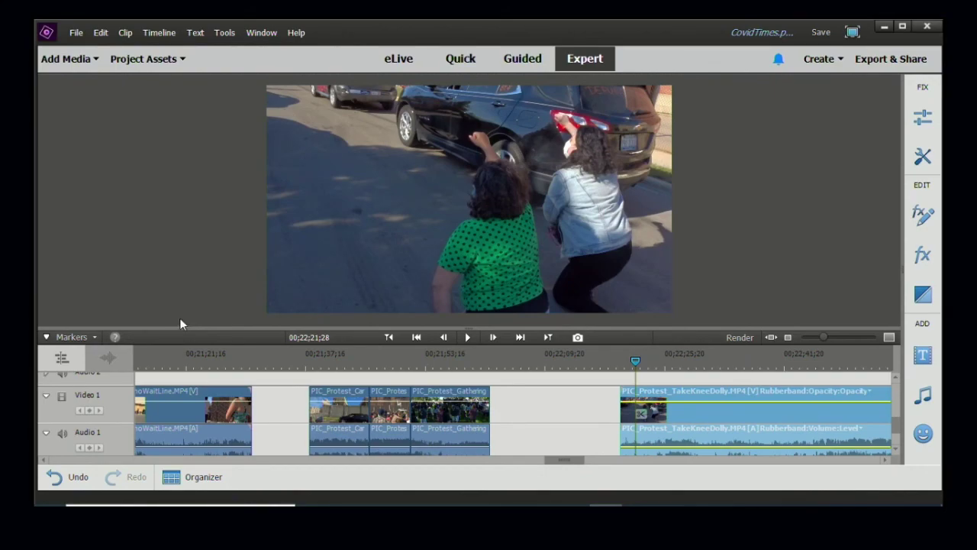
# Ripple-trim the start of PIC_Protest_TakeKneeDolly.MP4 to the frame at 00;22;44;49
pyautogui.moveTo(558, 464); pyautogui.dragTo(580, 463)
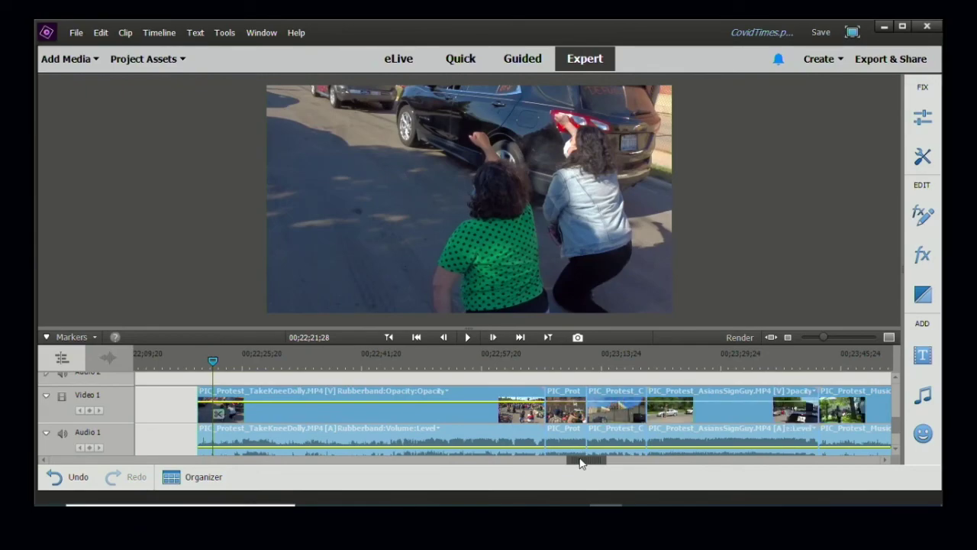
pyautogui.click(537, 359)
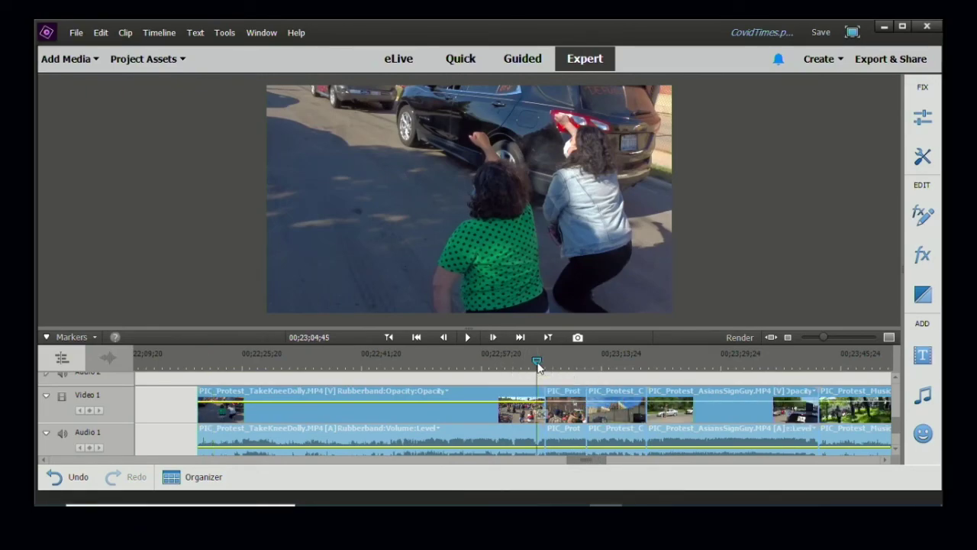
pyautogui.click(460, 378)
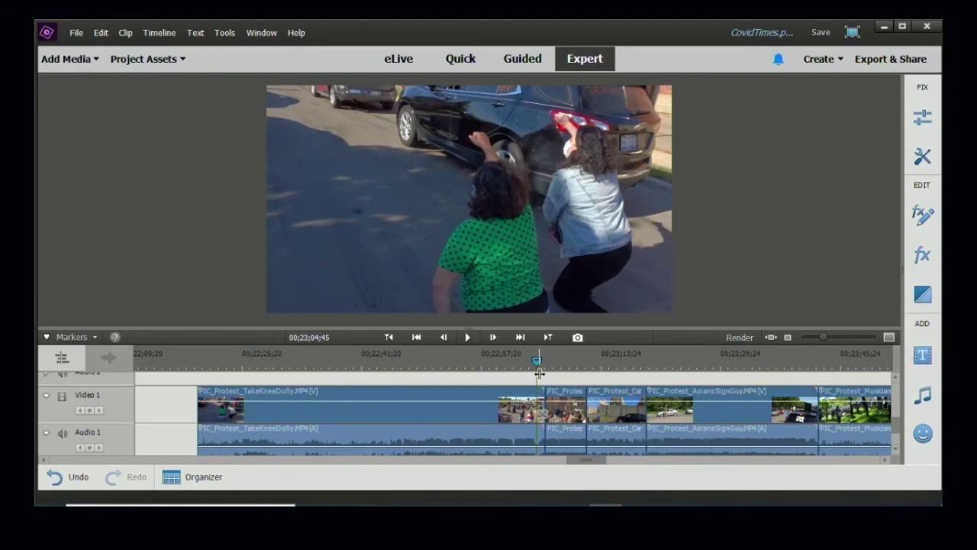
pyautogui.moveTo(538, 361); pyautogui.dragTo(369, 360)
pyautogui.moveTo(400, 356)
pyautogui.mouseDown()
pyautogui.moveTo(549, 356)
pyautogui.moveTo(343, 364)
pyautogui.moveTo(234, 356)
pyautogui.moveTo(388, 362)
pyautogui.mouseUp()
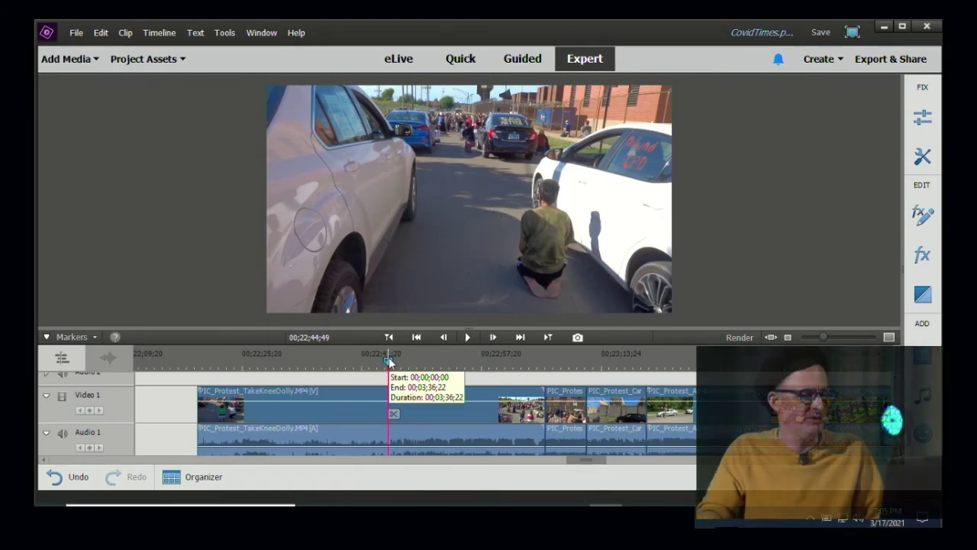
pyautogui.moveTo(206, 411); pyautogui.dragTo(389, 410)
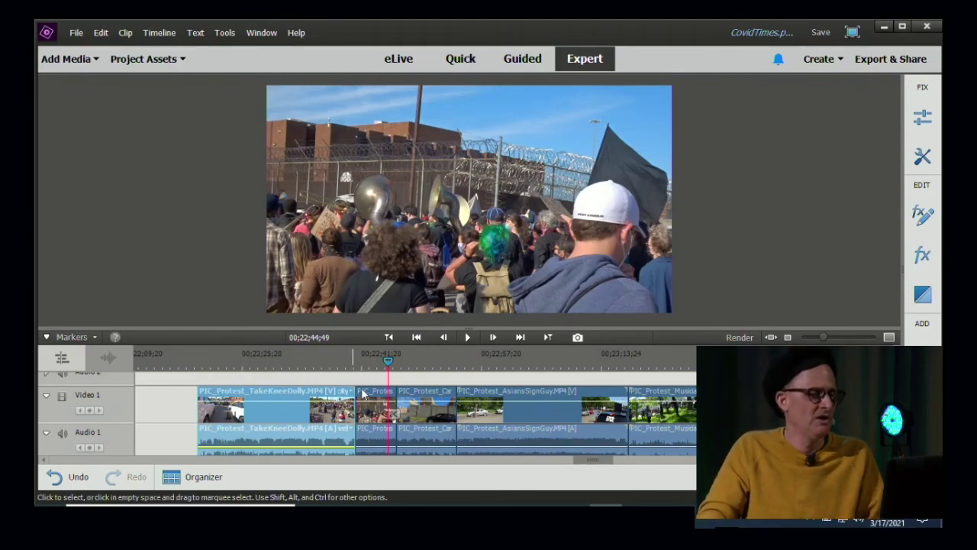
# Open the PIC_Protest_MusiciansRearEntrnc.MP4 timeline clip following TakeKneeDolly in its preview window, and move and enlarge that window clear of the timeline
pyautogui.moveTo(388, 362)
pyautogui.mouseDown()
pyautogui.moveTo(351, 367)
pyautogui.moveTo(503, 368)
pyautogui.moveTo(361, 367)
pyautogui.moveTo(375, 368)
pyautogui.mouseUp()
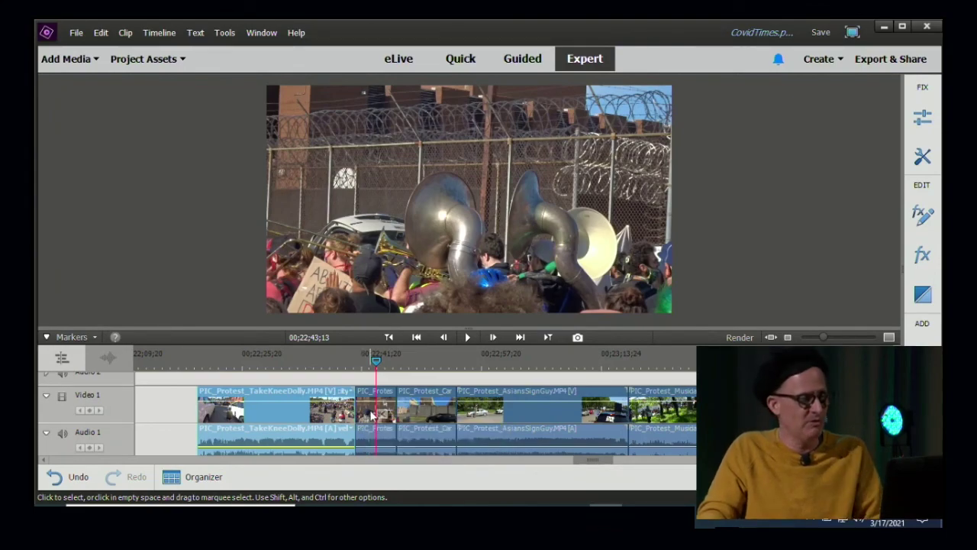
pyautogui.doubleClick(369, 413)
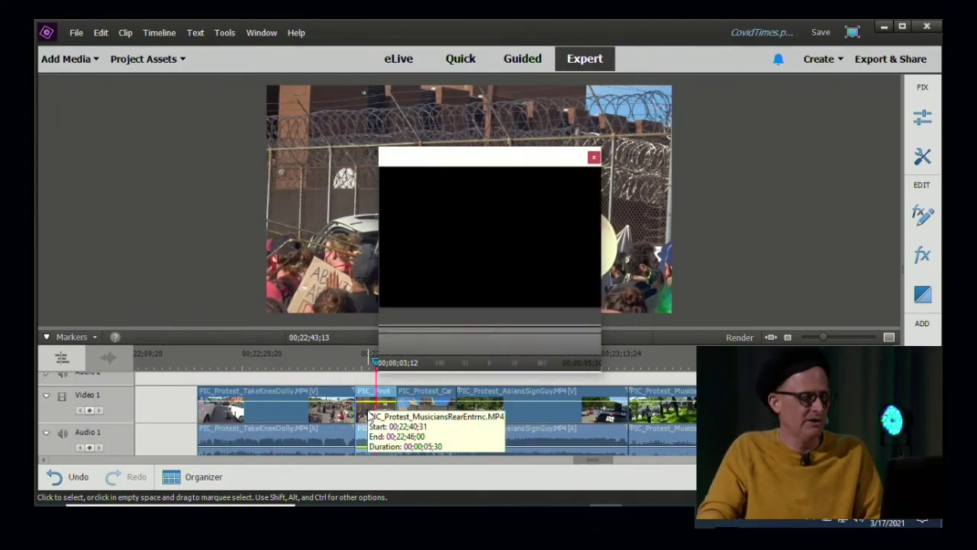
pyautogui.moveTo(529, 166); pyautogui.dragTo(233, 59)
pyautogui.moveTo(309, 267); pyautogui.dragTo(572, 308)
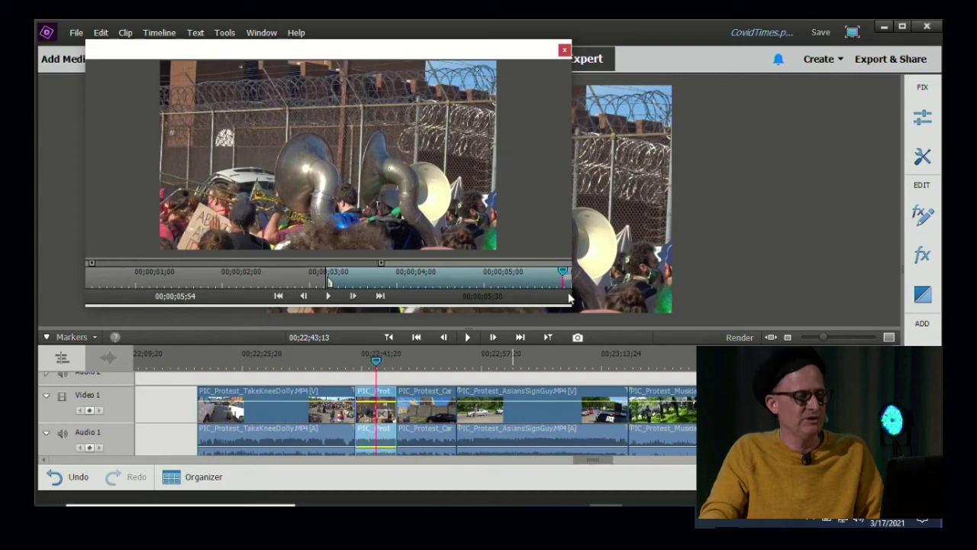
pyautogui.moveTo(573, 296)
pyautogui.mouseDown()
pyautogui.moveTo(797, 293)
pyautogui.moveTo(544, 295)
pyautogui.moveTo(554, 296)
pyautogui.mouseUp()
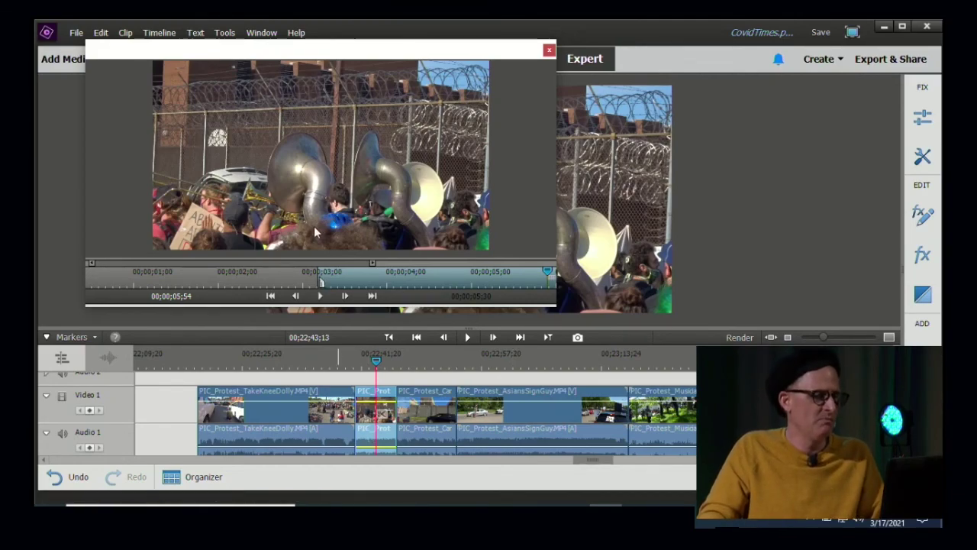
# Trim the start of PIC_Protest_MusiciansRearEntrnc.MP4 in its preview to leave a 00;00;04;04 duration, and close the gap before it
pyautogui.moveTo(322, 283); pyautogui.dragTo(396, 284)
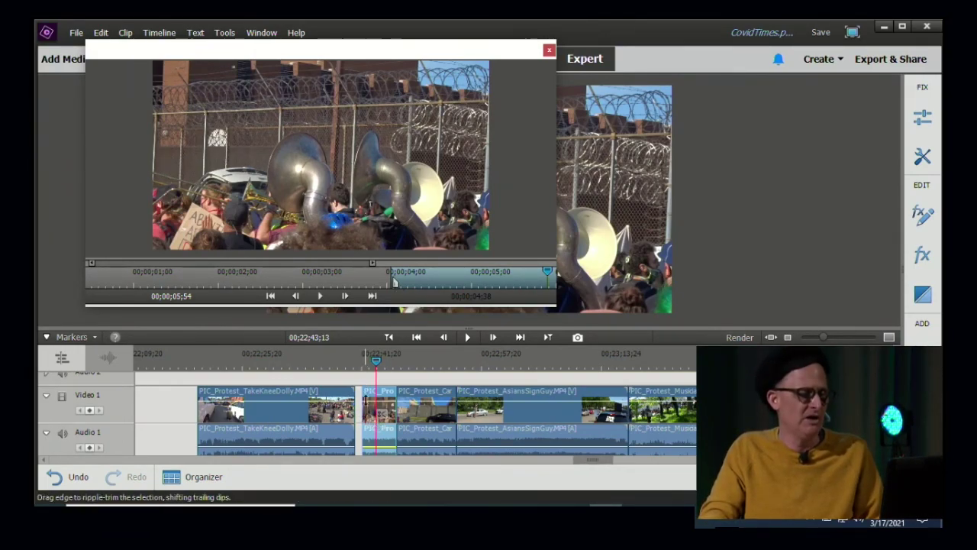
pyautogui.moveTo(394, 282); pyautogui.dragTo(441, 283)
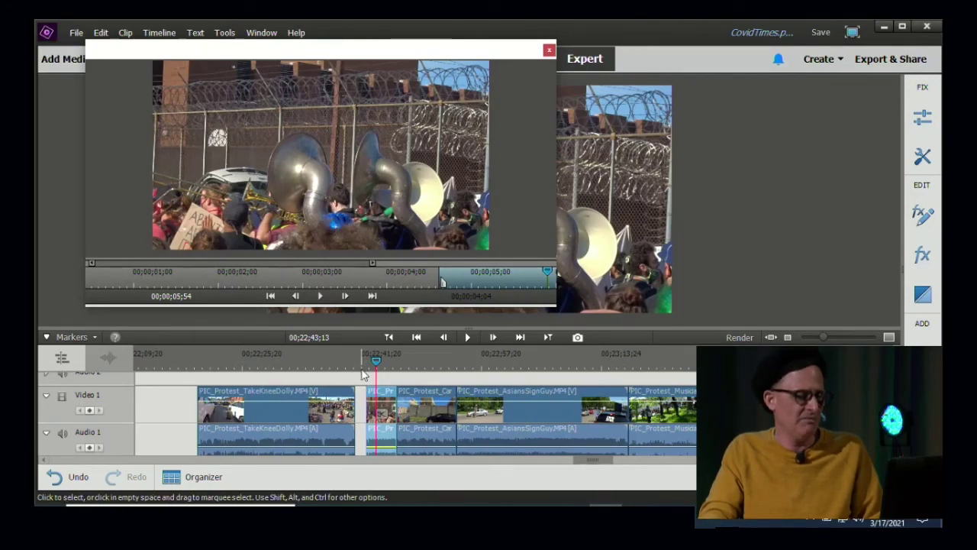
pyautogui.rightClick(362, 402)
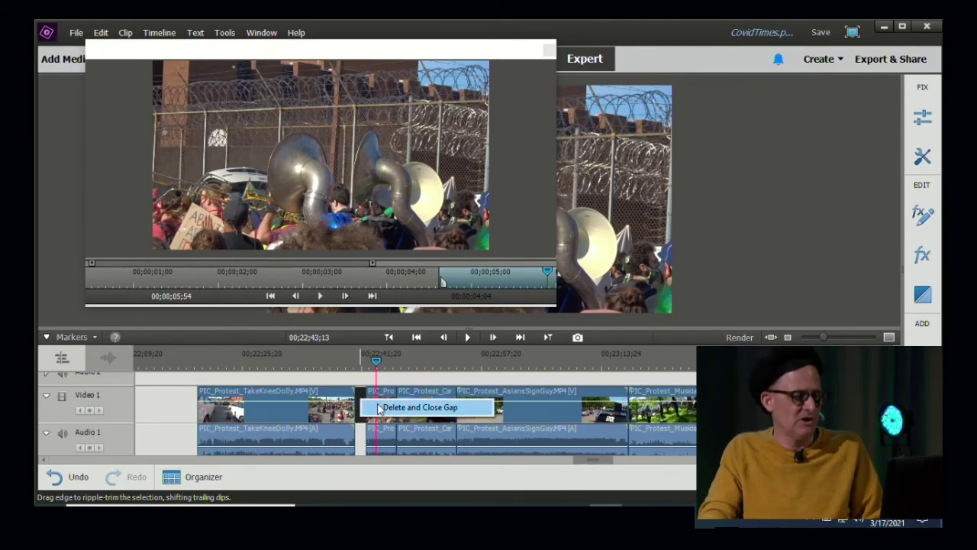
pyautogui.click(462, 409)
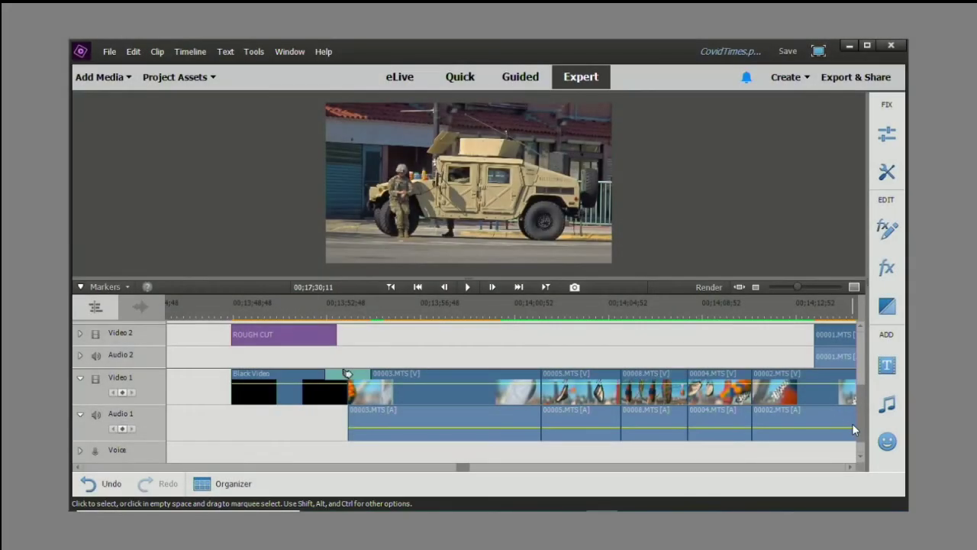
# Place the playhead at 00;13;52;55, just before the Cry Of Fear clip starts on the Music track
pyautogui.moveTo(861, 399); pyautogui.dragTo(863, 435)
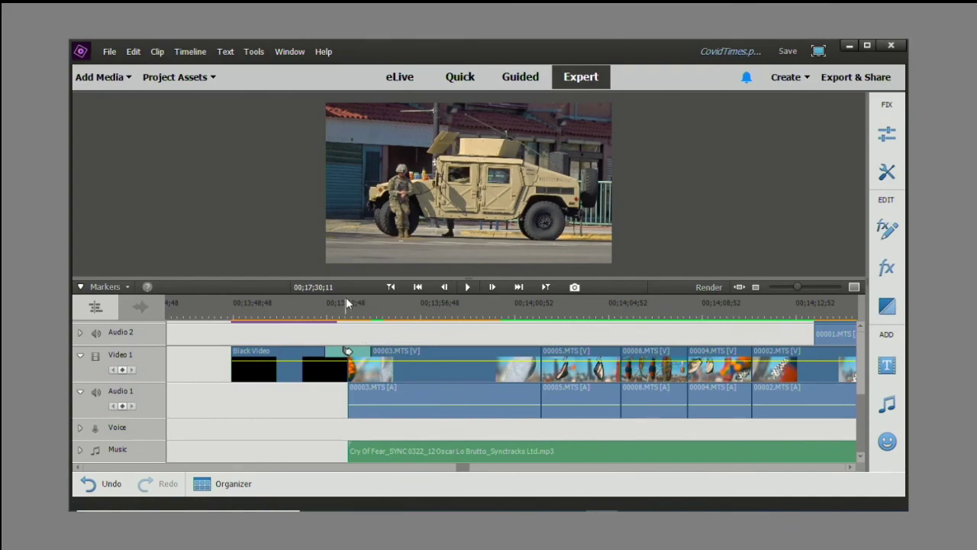
pyautogui.moveTo(342, 308)
pyautogui.mouseDown()
pyautogui.moveTo(322, 310)
pyautogui.moveTo(379, 310)
pyautogui.moveTo(327, 309)
pyautogui.mouseUp()
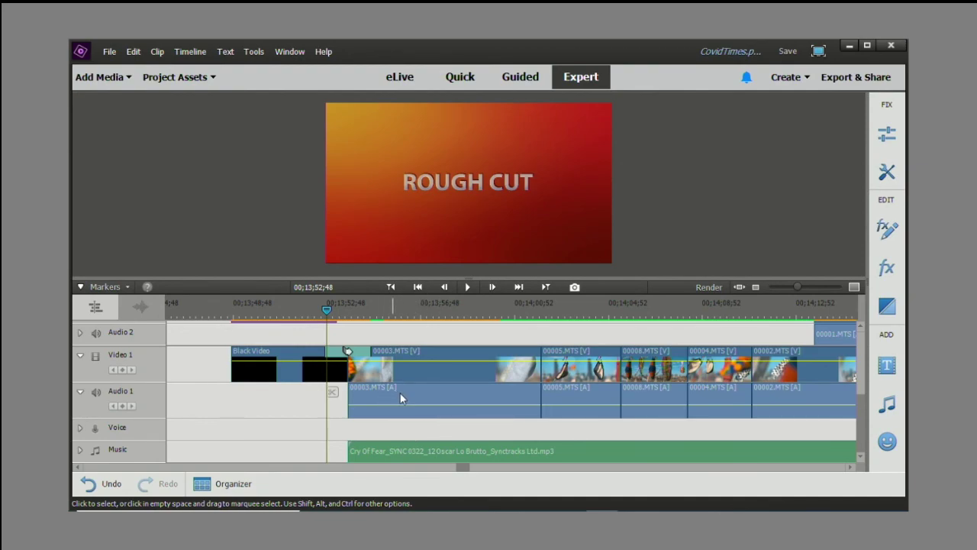
pyautogui.moveTo(397, 393)
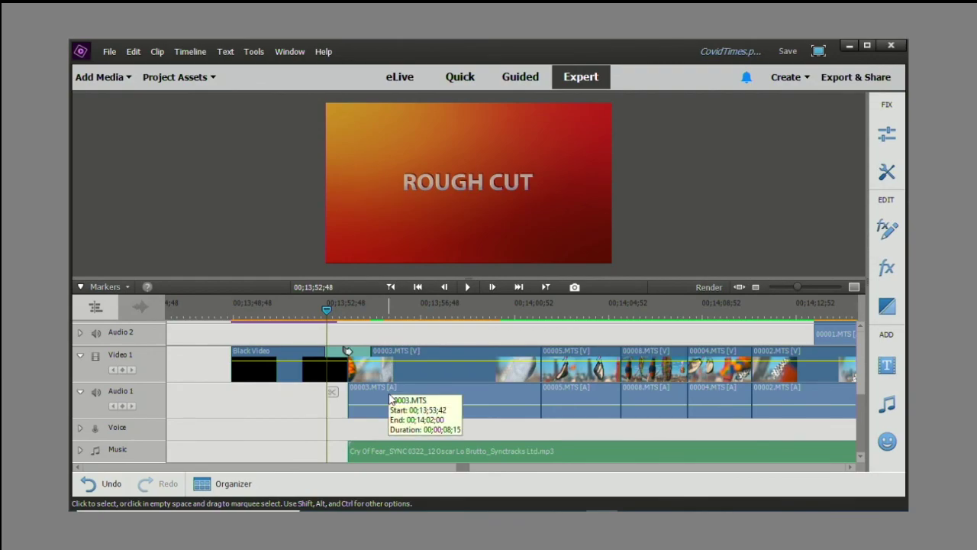
pyautogui.moveTo(397, 309); pyautogui.dragTo(362, 310)
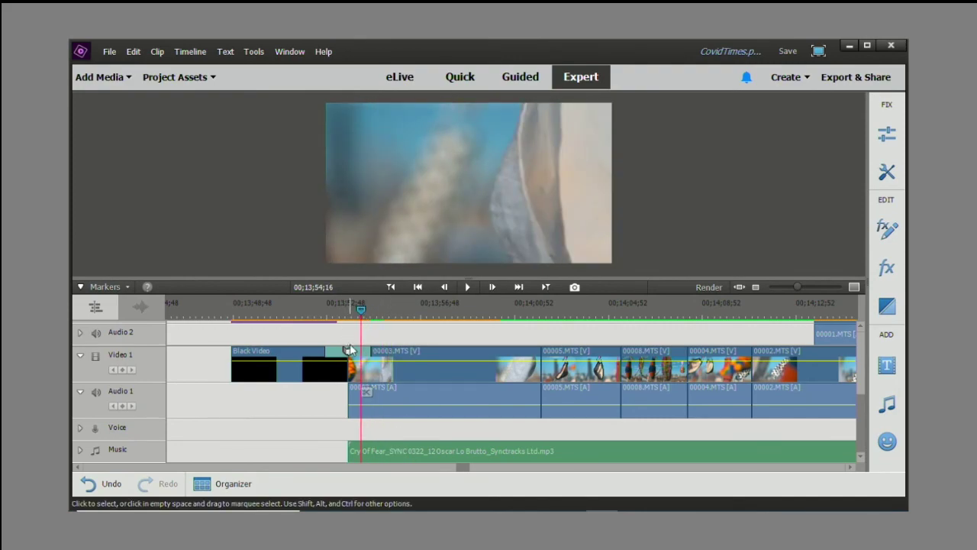
pyautogui.moveTo(359, 307); pyautogui.dragTo(331, 311)
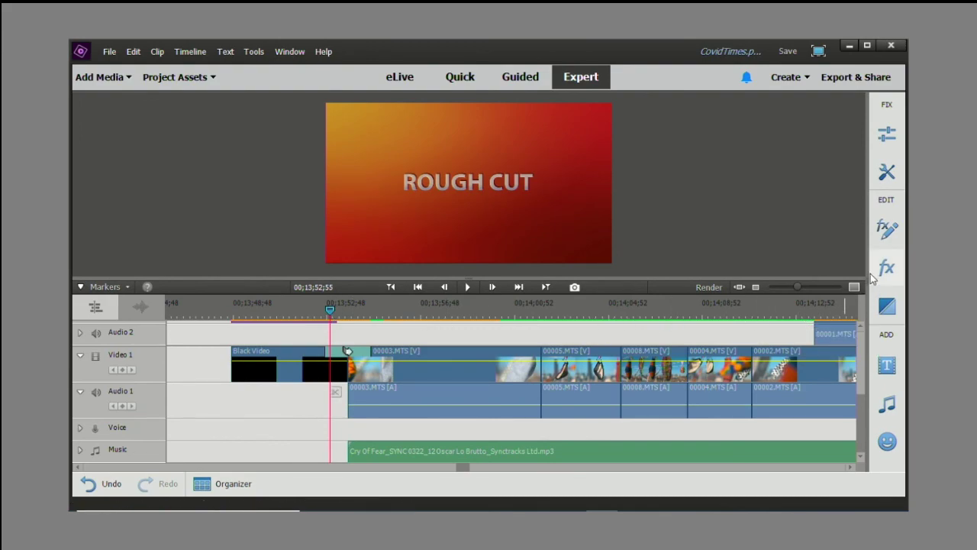
# Open the Audio Mixer from the audio tools
pyautogui.click(887, 175)
pyautogui.click(813, 134)
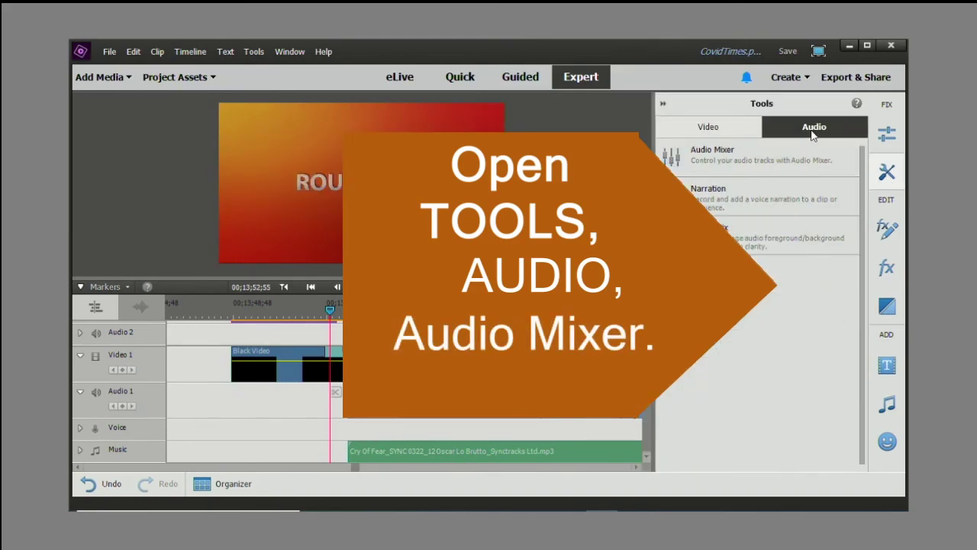
pyautogui.click(724, 170)
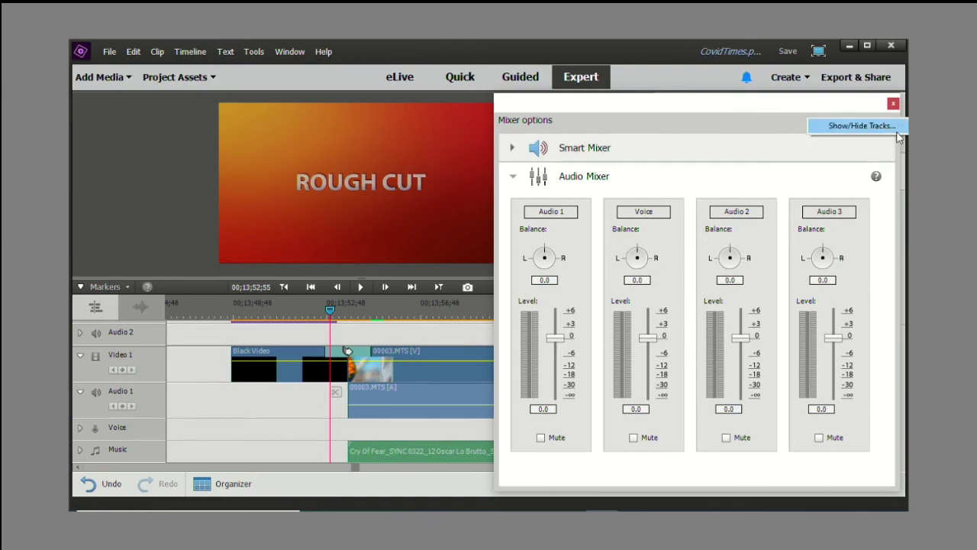
# Show only the Audio 1 and Music tracks in the mixer, hiding Voice, Audio 2 and Audio 3
pyautogui.click(882, 128)
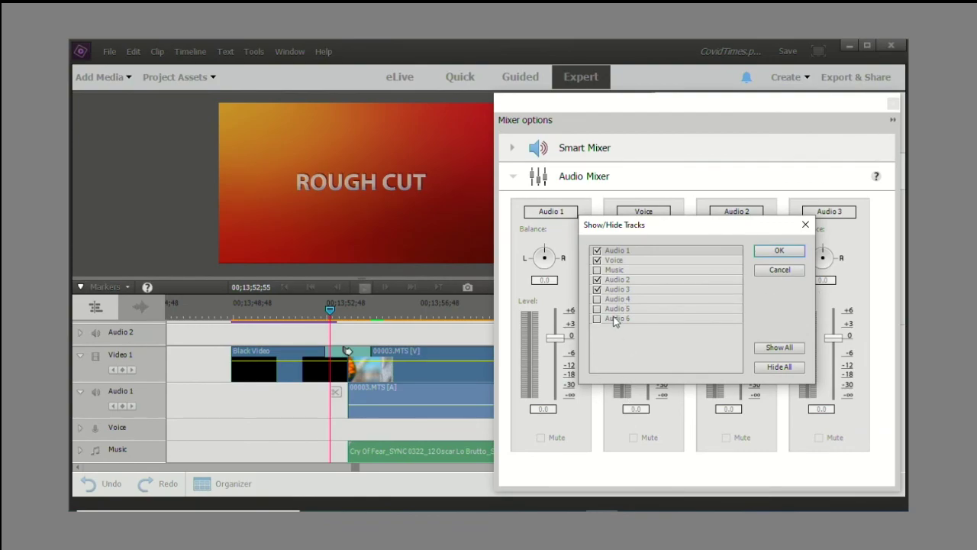
pyautogui.click(597, 260)
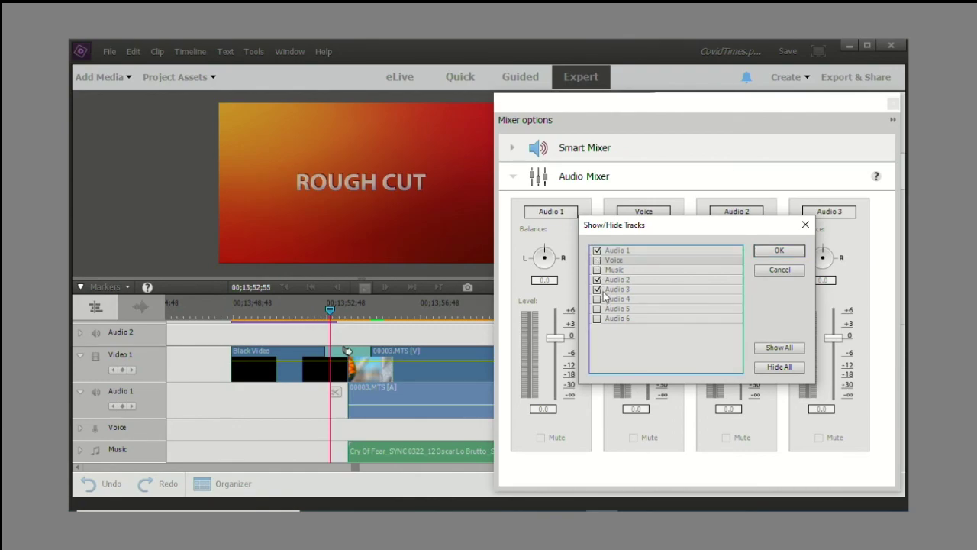
pyautogui.click(597, 280)
pyautogui.click(597, 290)
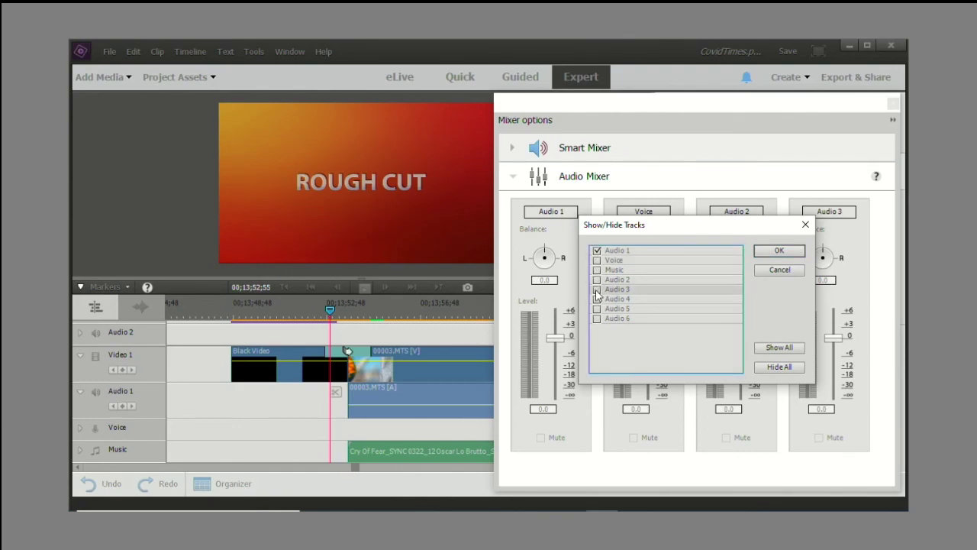
pyautogui.click(597, 270)
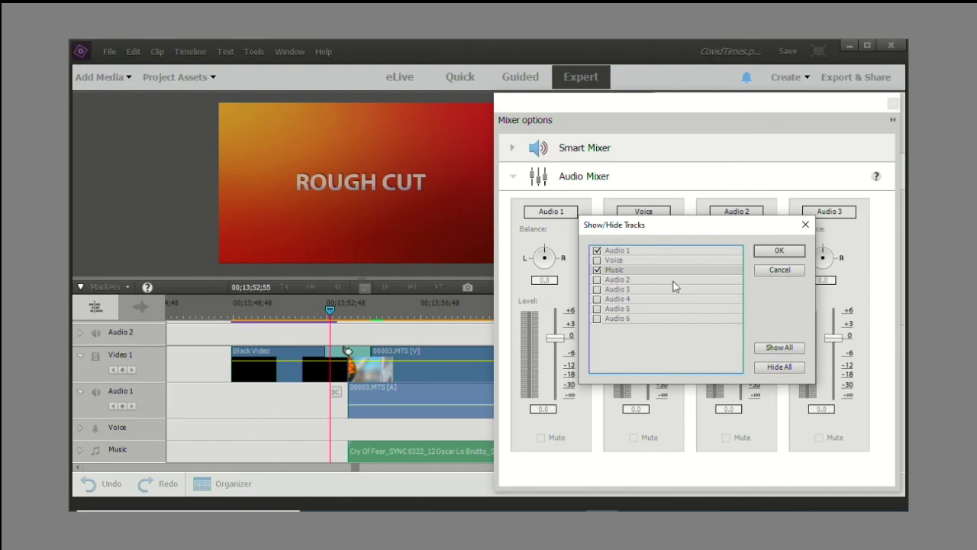
pyautogui.click(775, 252)
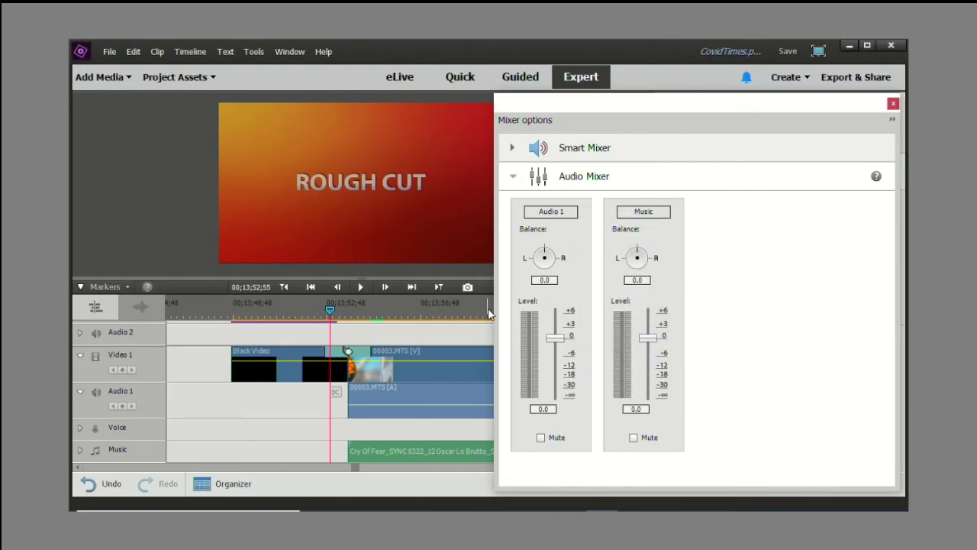
# Narrow the mixer window to its two channels, shift it slightly, and close the Tools panel behind it
pyautogui.moveTo(491, 307); pyautogui.dragTo(704, 305)
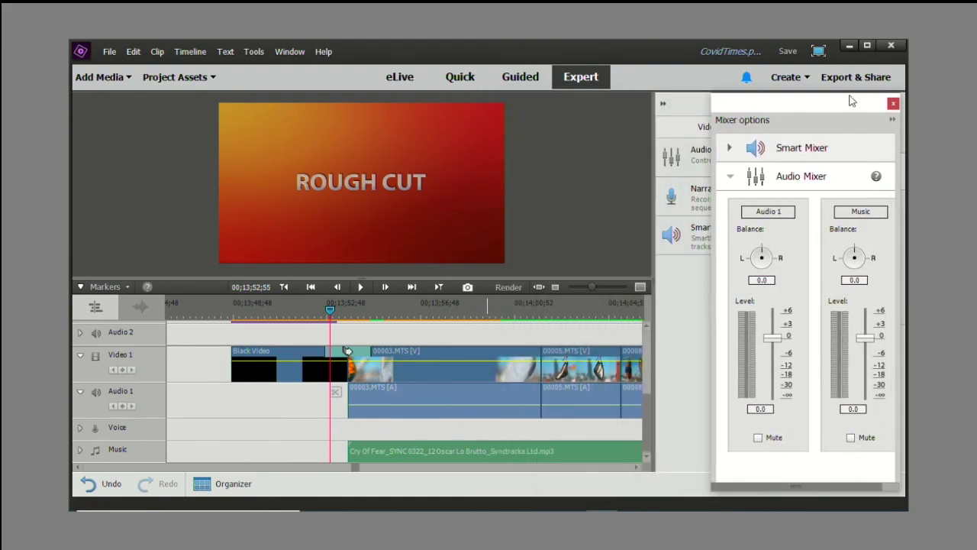
pyautogui.moveTo(846, 107)
pyautogui.mouseDown()
pyautogui.moveTo(818, 277)
pyautogui.moveTo(813, 253)
pyautogui.moveTo(844, 133)
pyautogui.moveTo(840, 96)
pyautogui.moveTo(838, 118)
pyautogui.mouseUp()
pyautogui.click(889, 174)
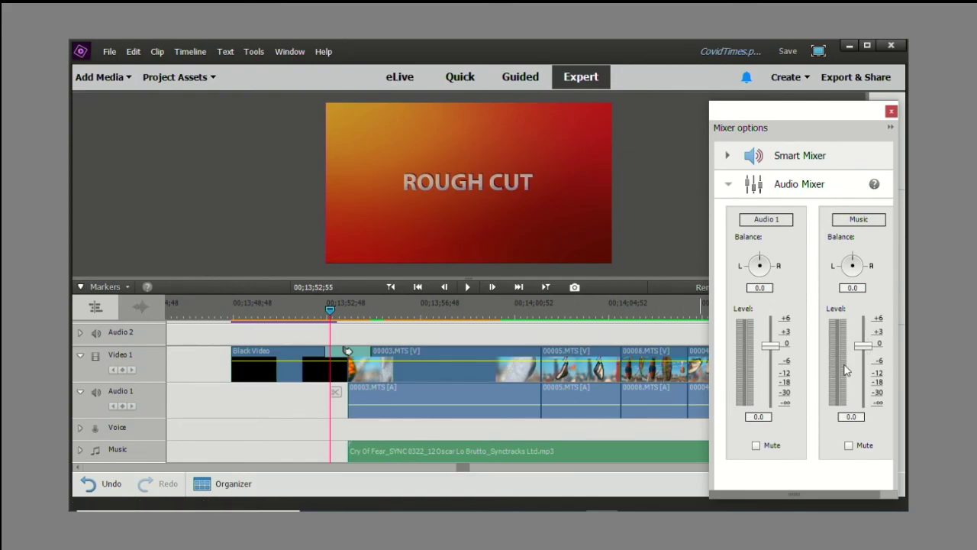
# Play the sequence from 00;13;52;55 to check the Music level meter, and expand the Music track to show its waveform
pyautogui.press('space')
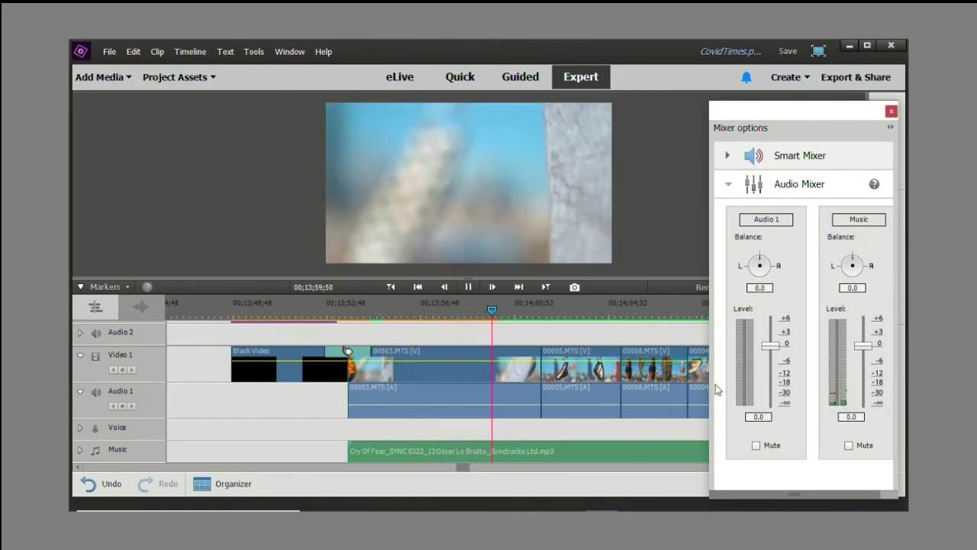
pyautogui.click(538, 373)
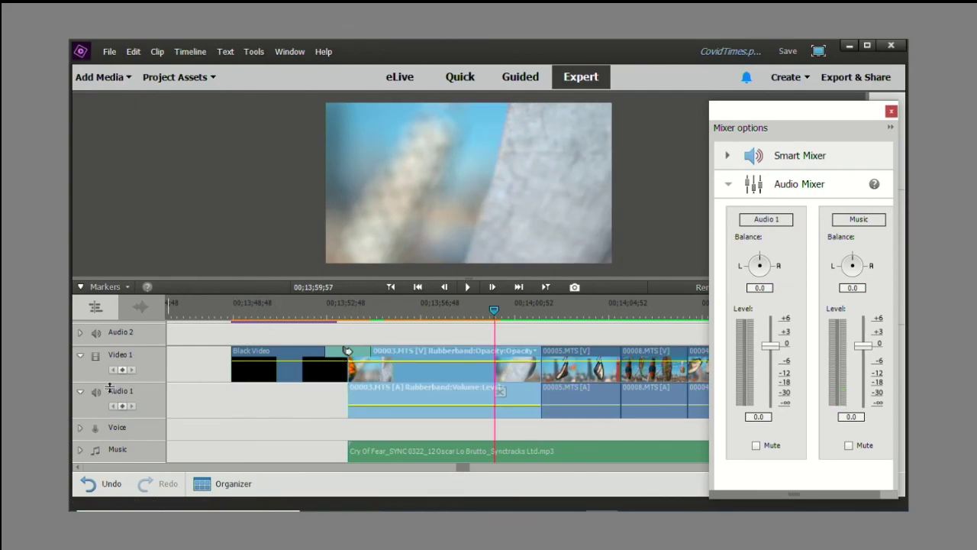
pyautogui.click(80, 450)
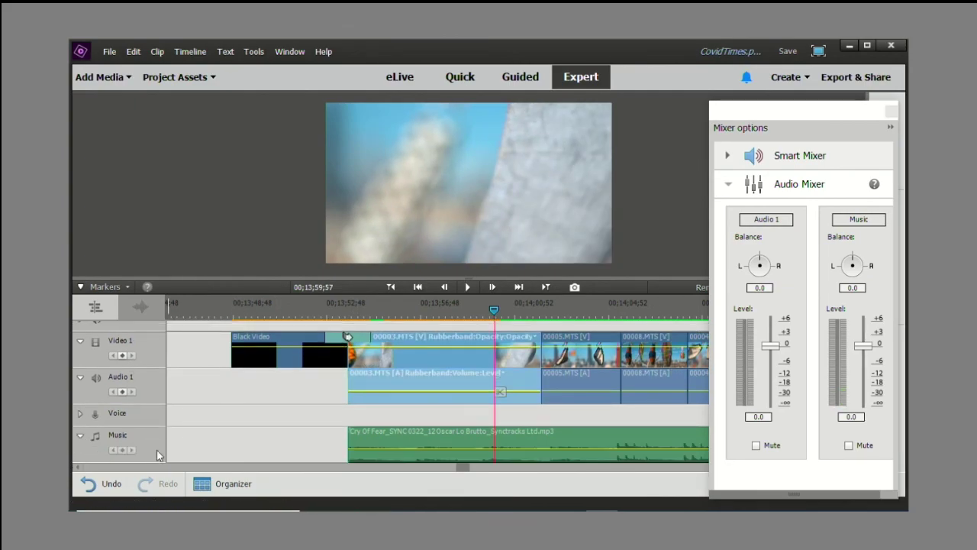
# Set the audio gain of the Cry Of Fear music clip to 0 dB
pyautogui.rightClick(391, 442)
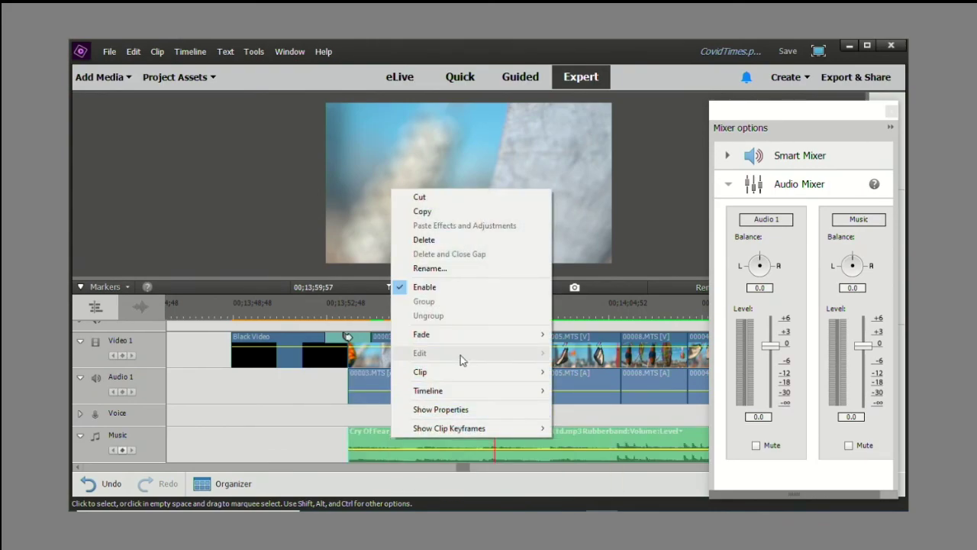
pyautogui.moveTo(468, 376)
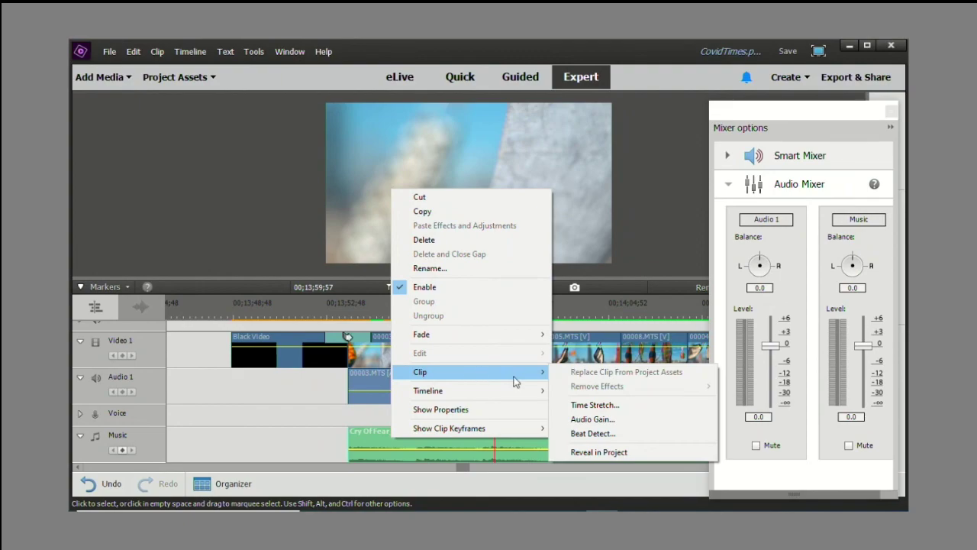
pyautogui.click(613, 419)
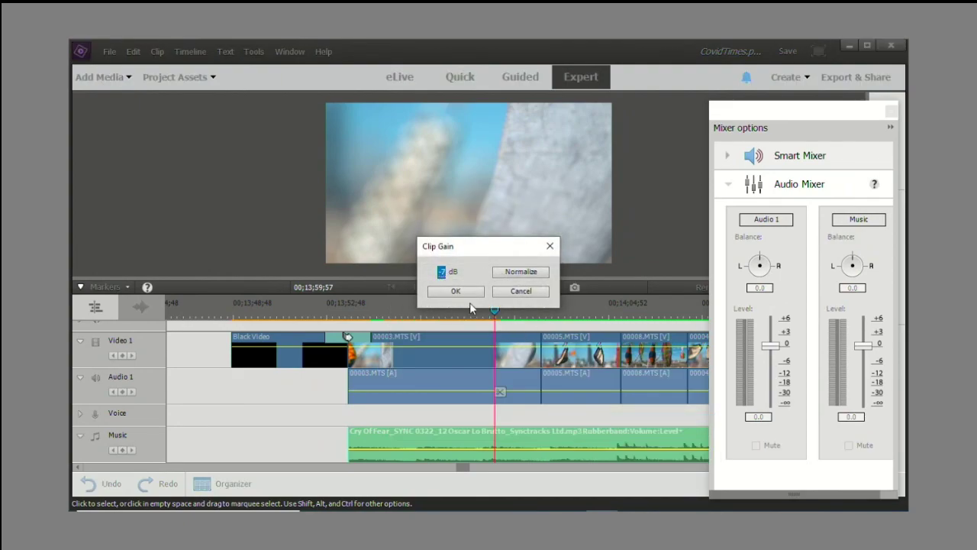
pyautogui.write('0')
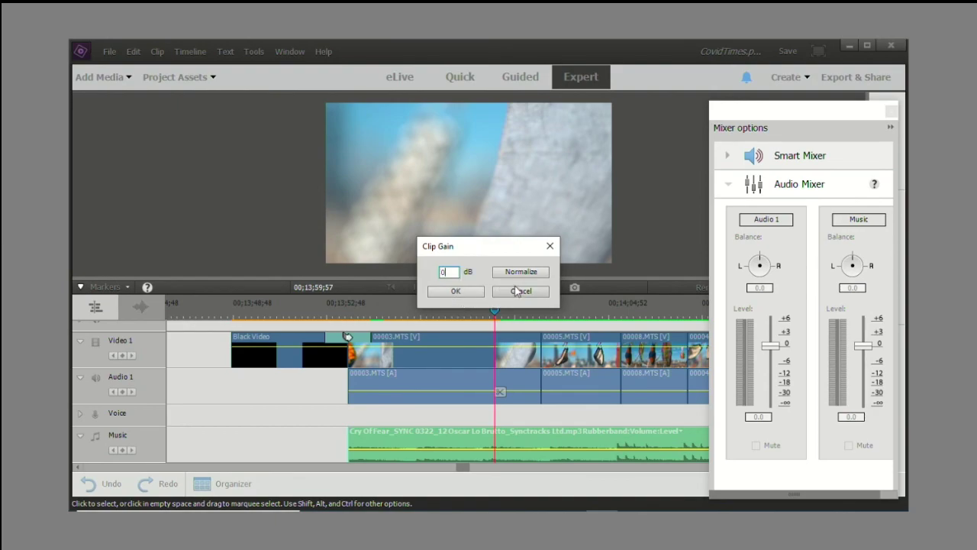
pyautogui.click(474, 294)
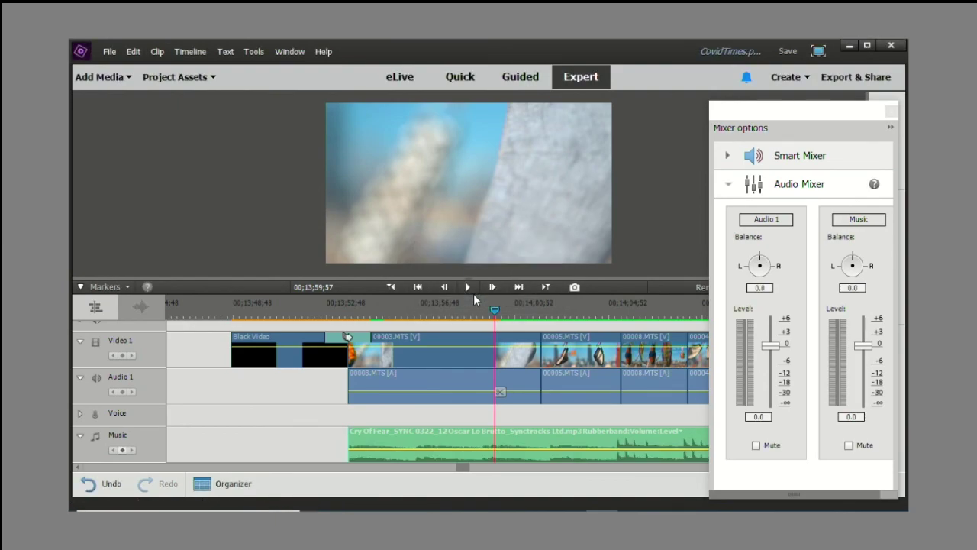
# Play the sequence on through the louder music passage past 00;14;04;52 and check the Music level meter
pyautogui.press('space')
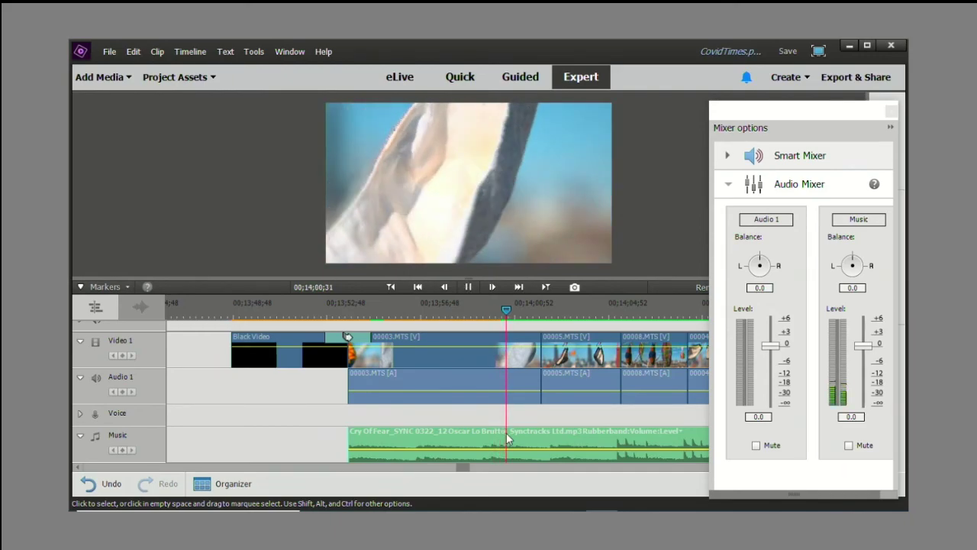
pyautogui.click(613, 312)
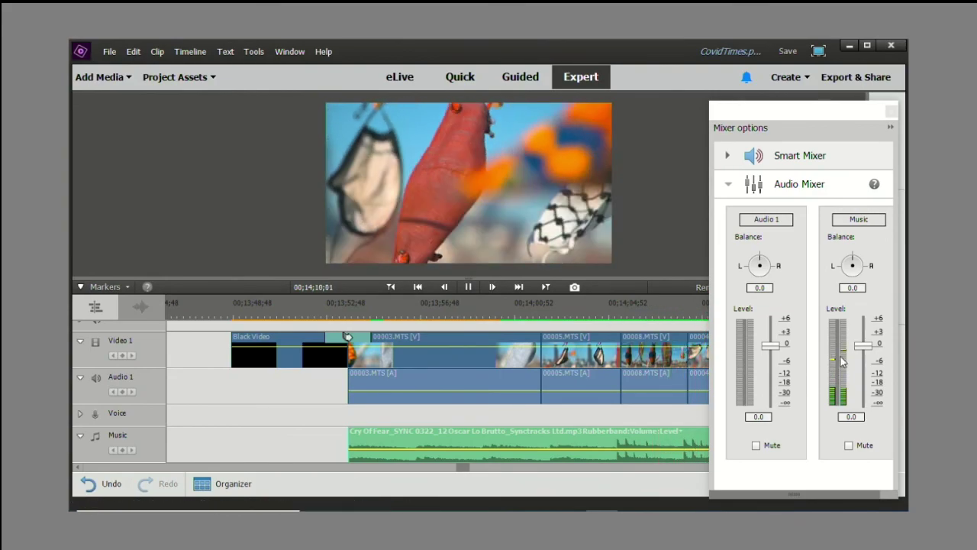
pyautogui.click(512, 419)
# Set the audio gain of the Cry Of Fear music clip to -7 dB
pyautogui.rightClick(460, 438)
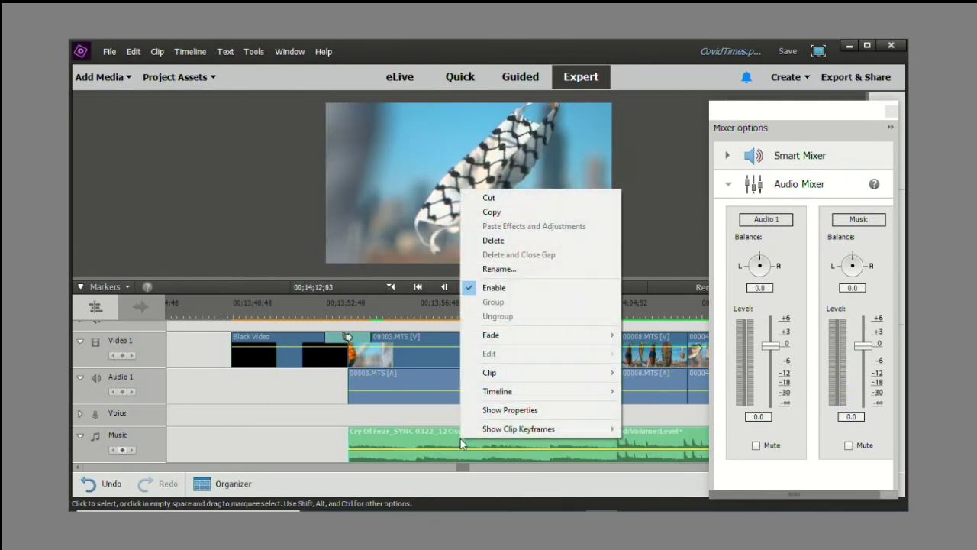
pyautogui.moveTo(545, 375)
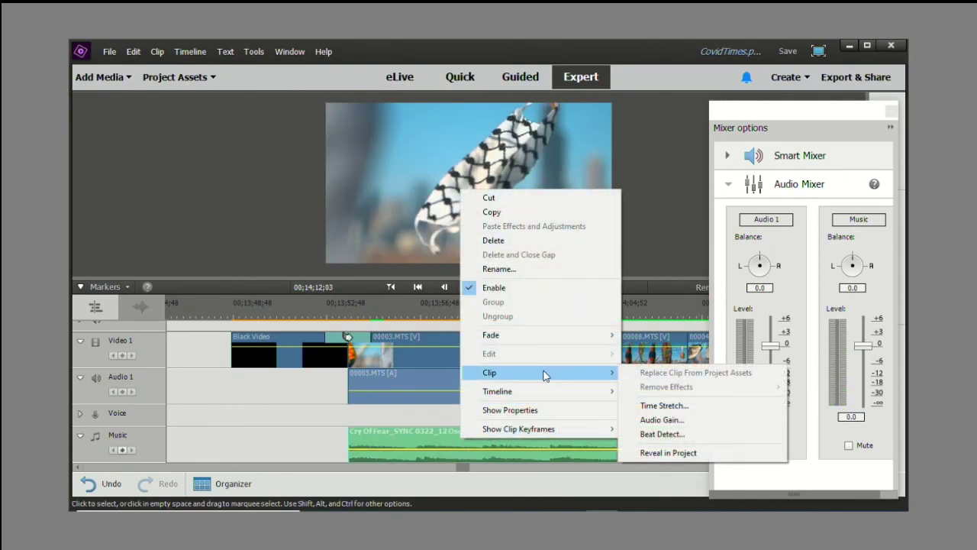
pyautogui.click(672, 420)
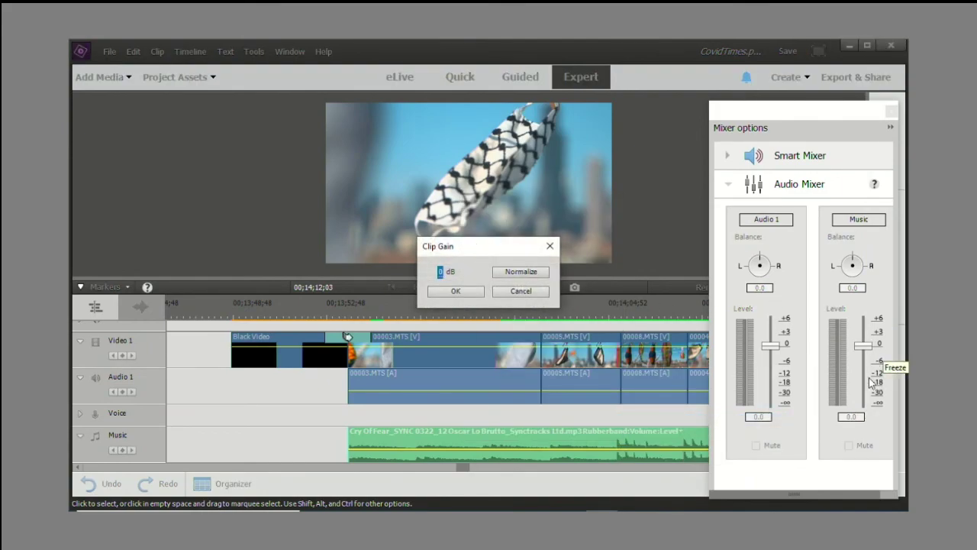
pyautogui.write('-7')
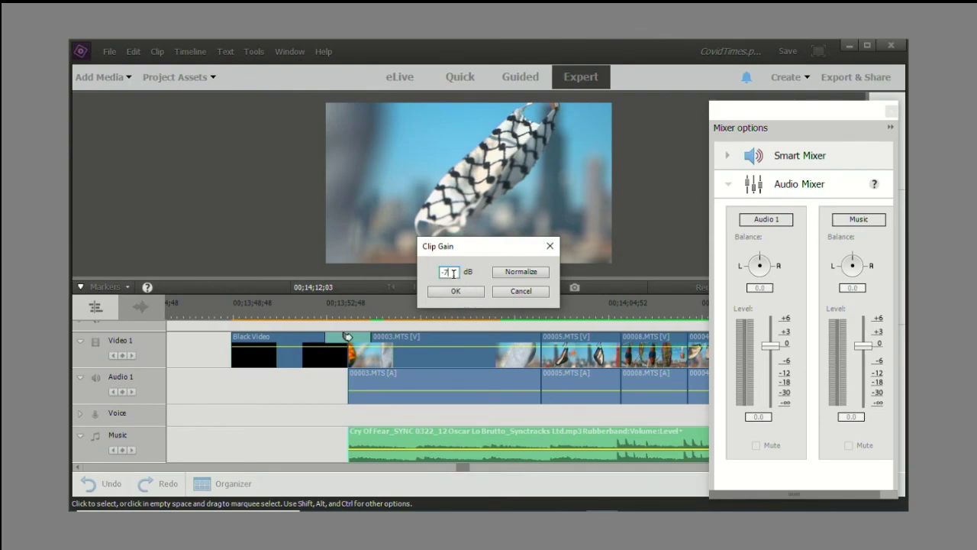
pyautogui.click(467, 294)
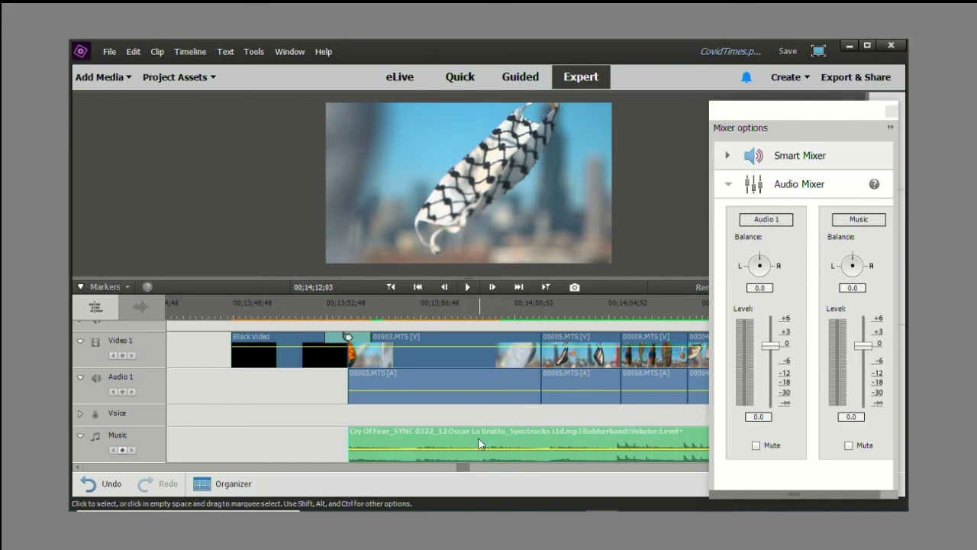
# Play from 00;13;51;44 and record Music level changes in the Audio Mixer: raise to 4.9, lower to 1.8, fade to -∞ at the music's end
pyautogui.moveTo(325, 309); pyautogui.dragTo(302, 311)
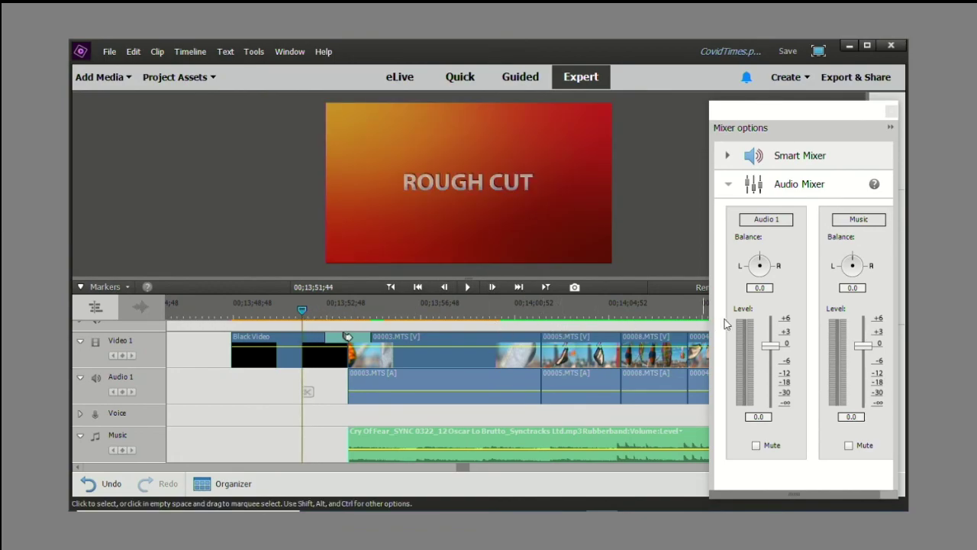
pyautogui.press('space')
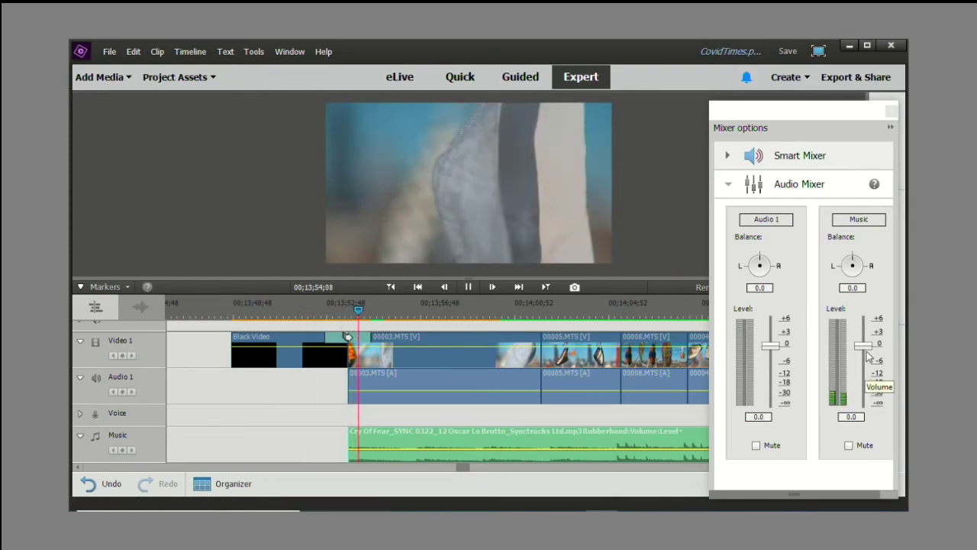
pyautogui.moveTo(865, 349); pyautogui.dragTo(866, 328)
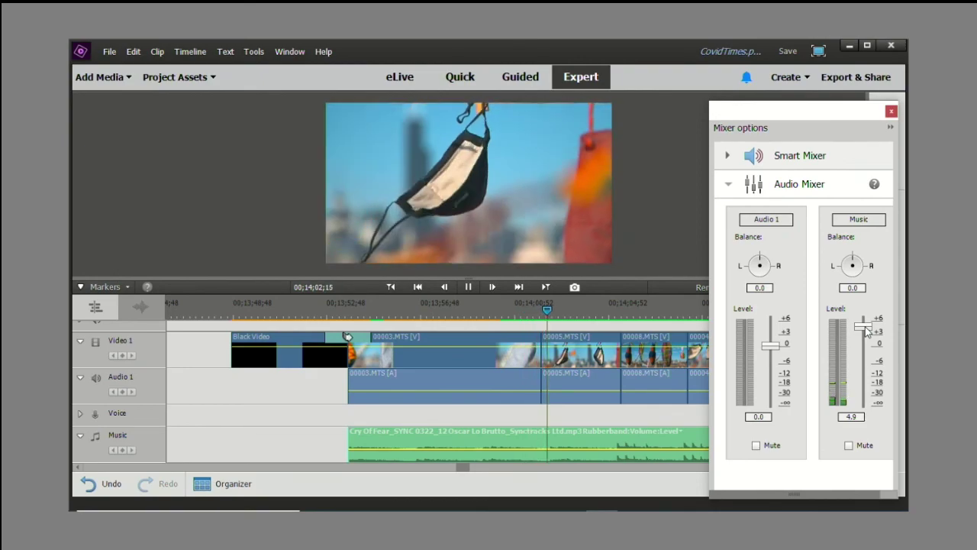
pyautogui.moveTo(865, 326); pyautogui.dragTo(867, 343)
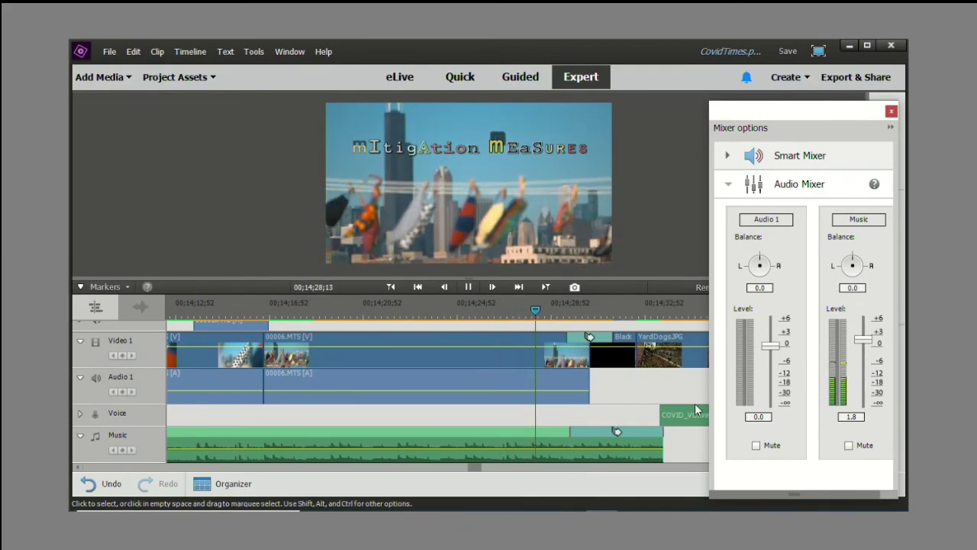
pyautogui.moveTo(863, 341); pyautogui.dragTo(865, 417)
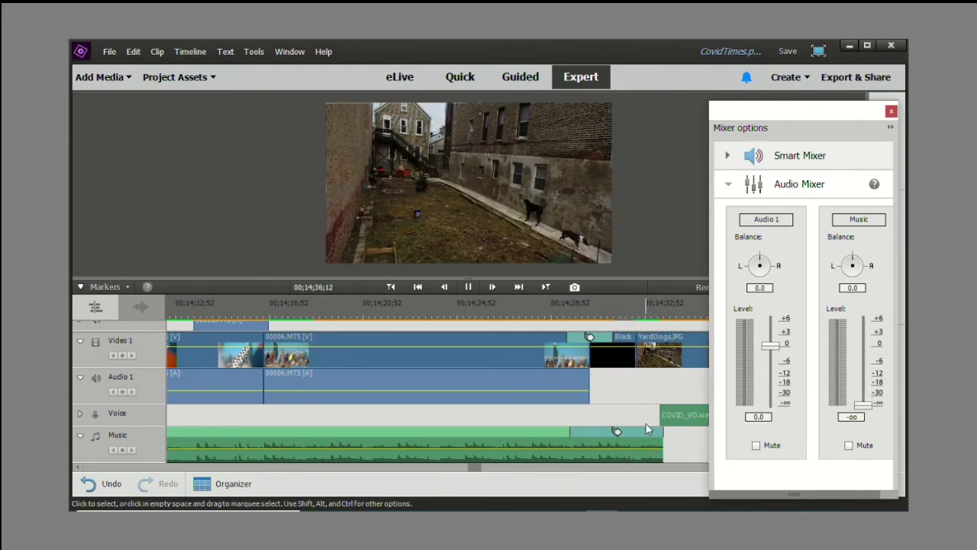
pyautogui.press('space')
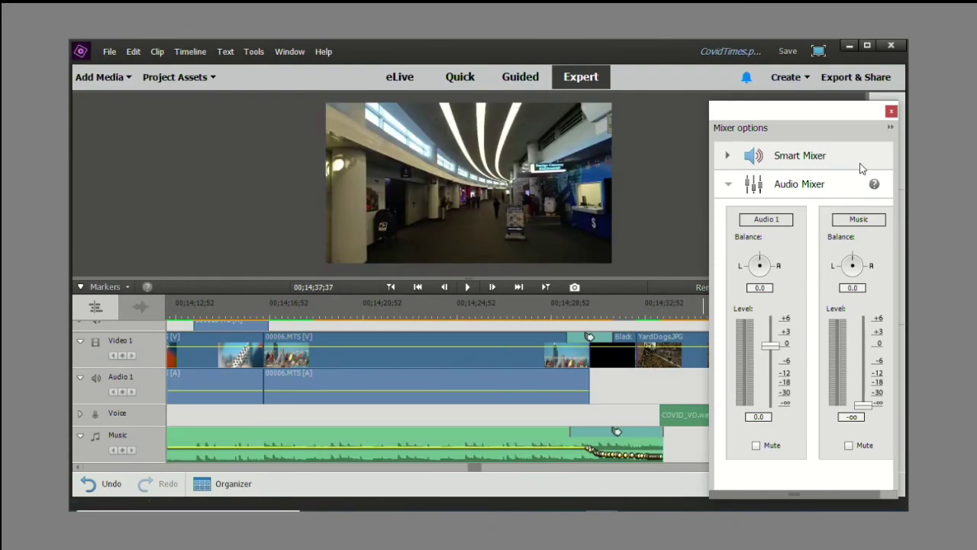
# Show the Voice track in the Audio Mixer beside Audio 1 and Music, and widen the mixer slightly
pyautogui.click(890, 130)
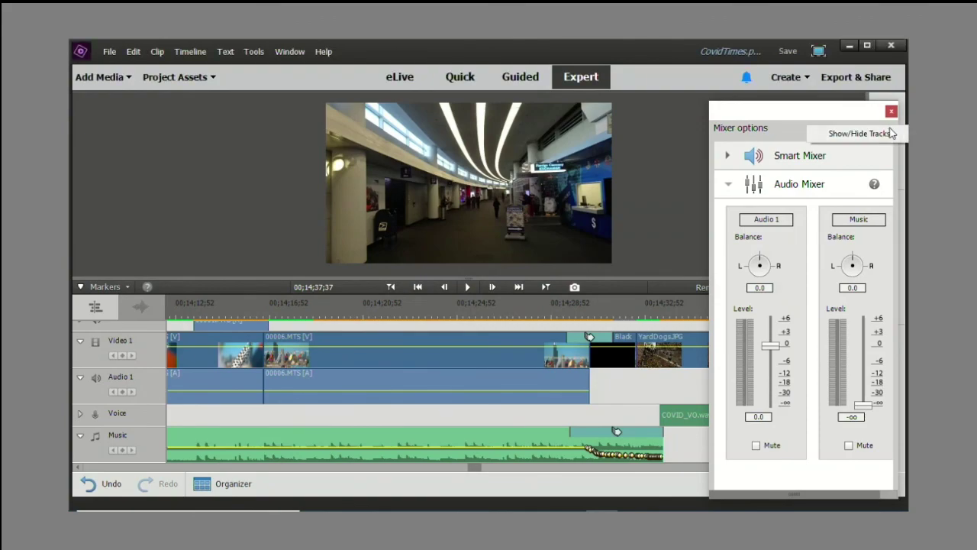
pyautogui.click(870, 134)
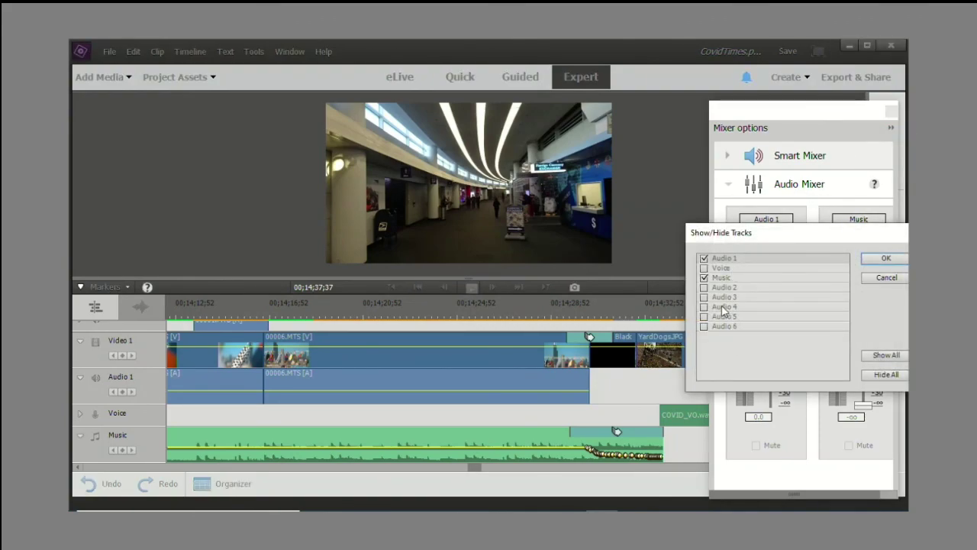
pyautogui.click(705, 271)
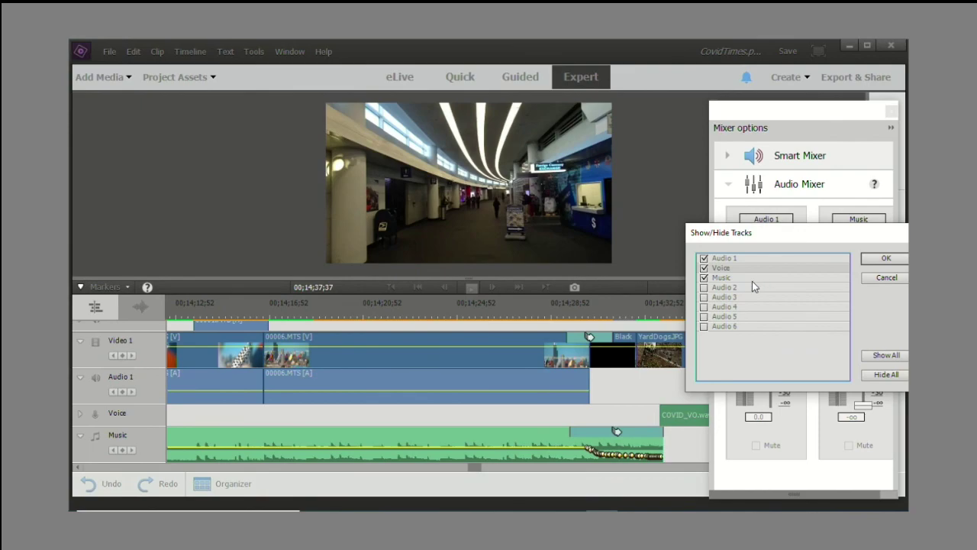
pyautogui.click(885, 259)
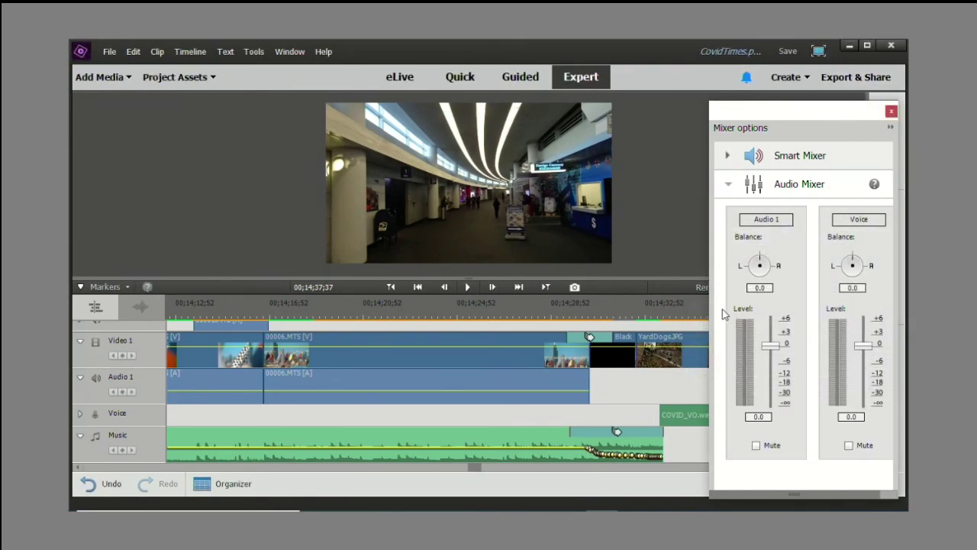
pyautogui.moveTo(707, 309)
pyautogui.mouseDown()
pyautogui.moveTo(603, 314)
pyautogui.moveTo(704, 309)
pyautogui.mouseUp()
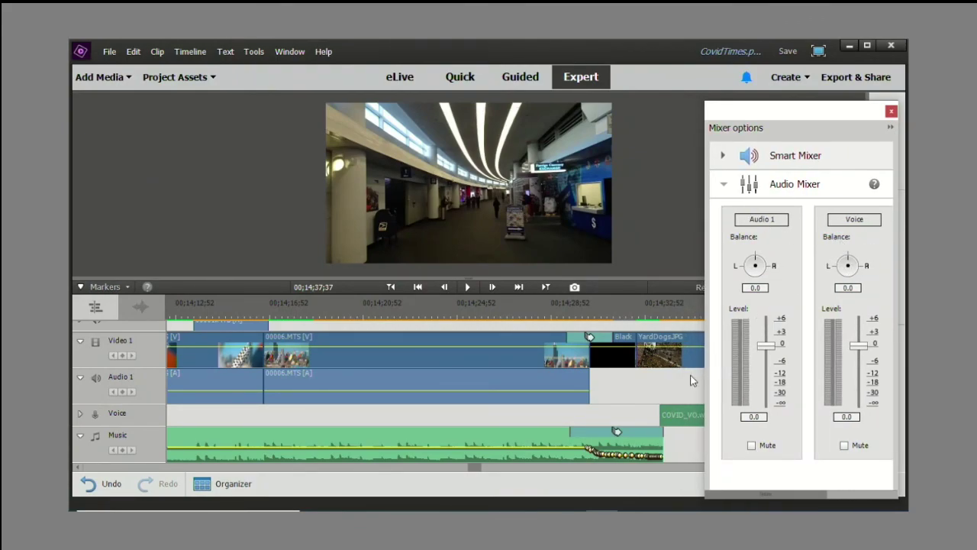
# Expand the Voice track to show its waveform, and mute Audio 1 in the mixer with the playhead at 00;15;21;28
pyautogui.click(617, 308)
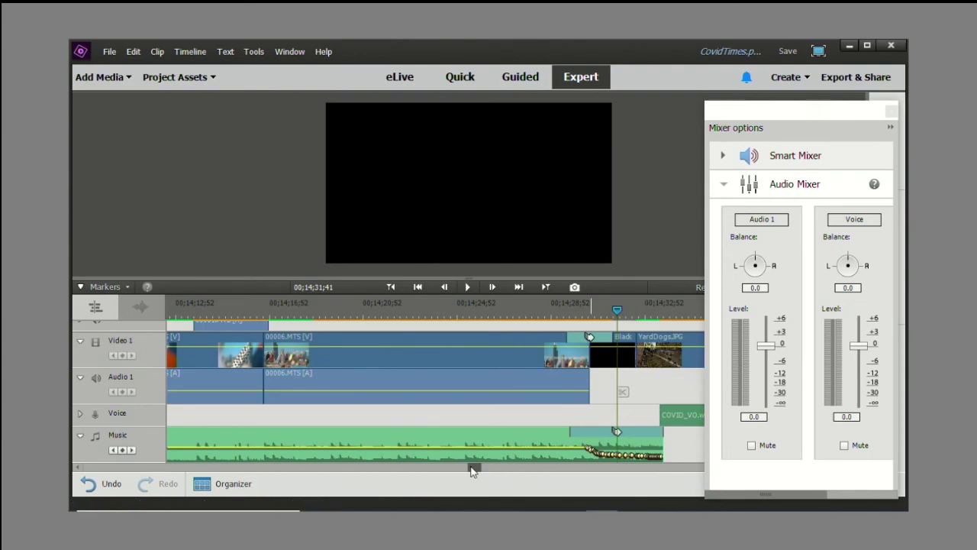
pyautogui.moveTo(473, 469)
pyautogui.mouseDown()
pyautogui.moveTo(489, 466)
pyautogui.moveTo(479, 469)
pyautogui.mouseUp()
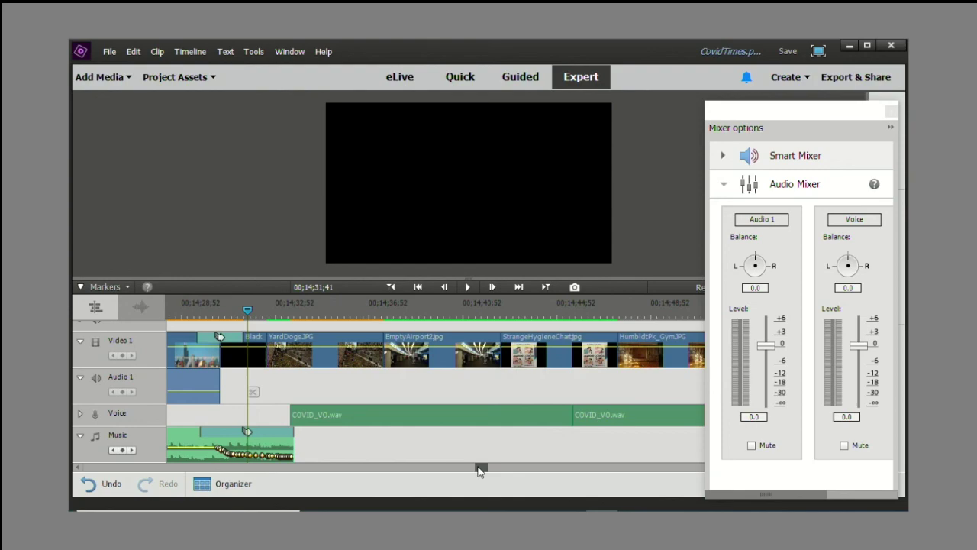
pyautogui.moveTo(479, 468); pyautogui.dragTo(501, 469)
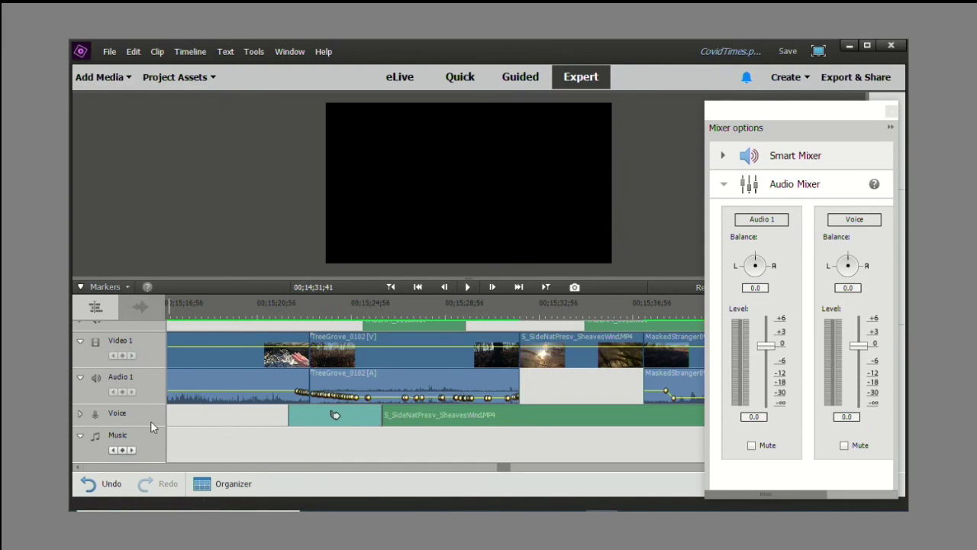
pyautogui.click(80, 413)
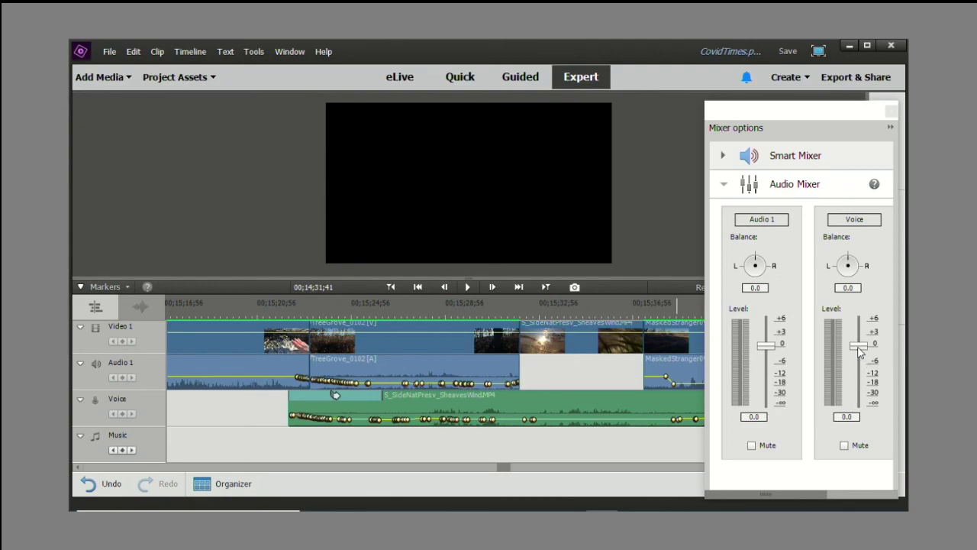
pyautogui.click(270, 301)
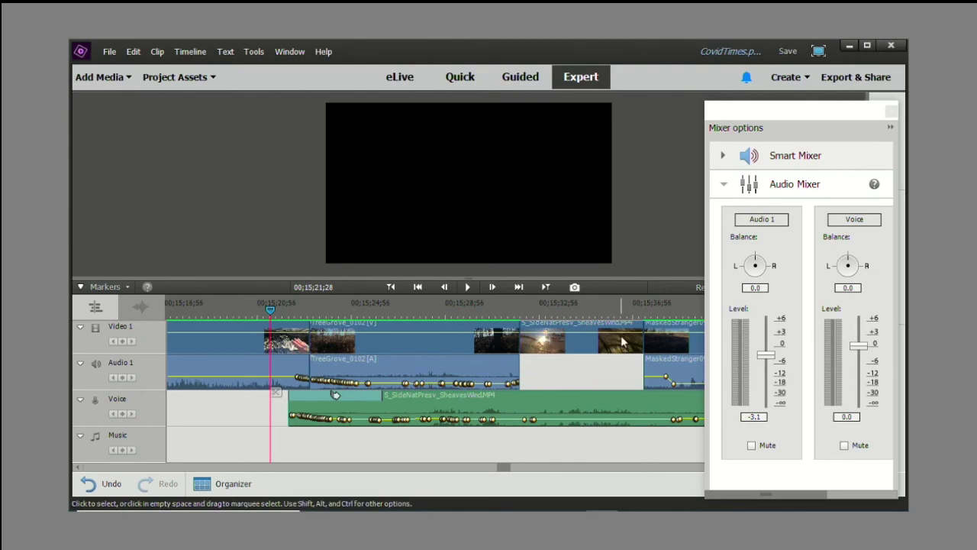
pyautogui.click(751, 446)
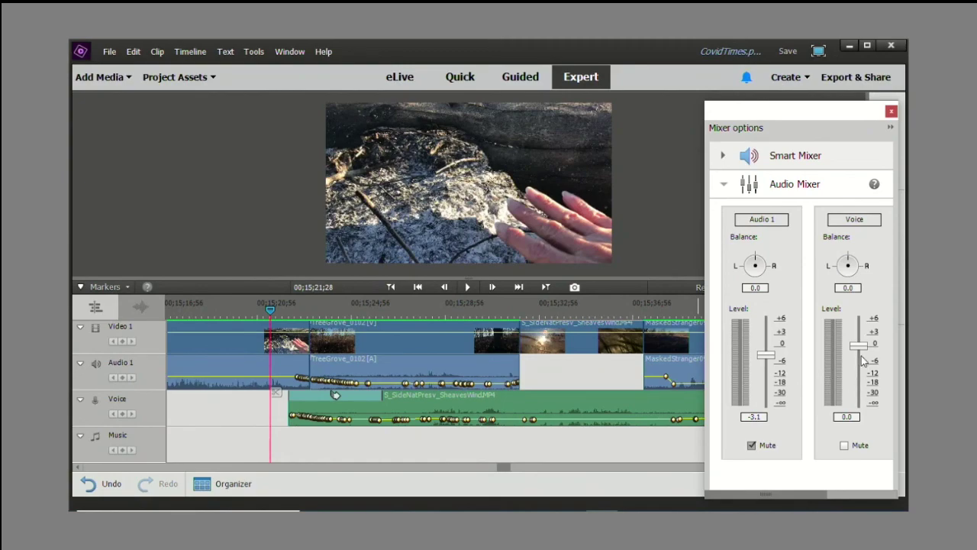
# Play from 00;15;21;28 and record Voice level changes on the SheavesWind clip, raising to 4.6, 5.5 and 5.2, ending at 3.4
pyautogui.press('space')
pyautogui.moveTo(863, 357); pyautogui.dragTo(863, 334)
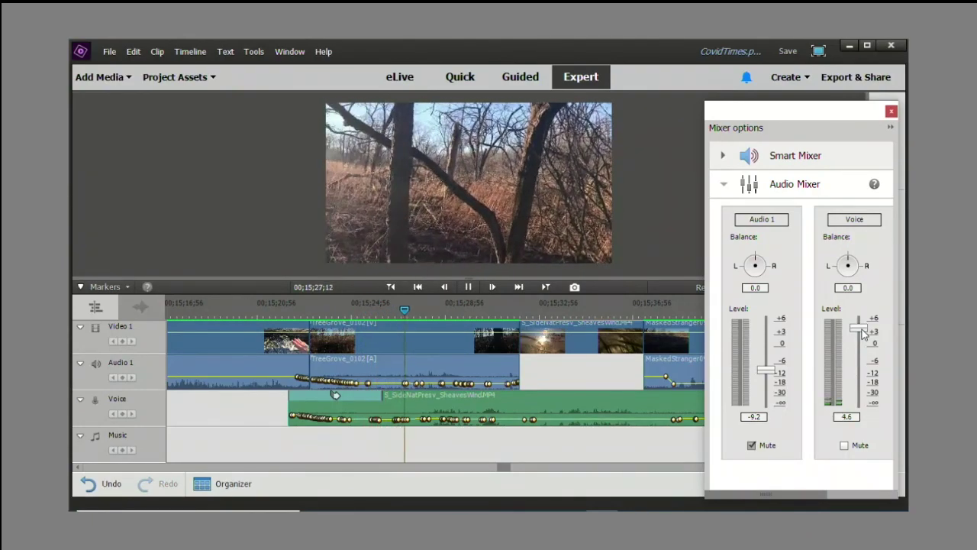
pyautogui.moveTo(863, 334); pyautogui.dragTo(862, 331)
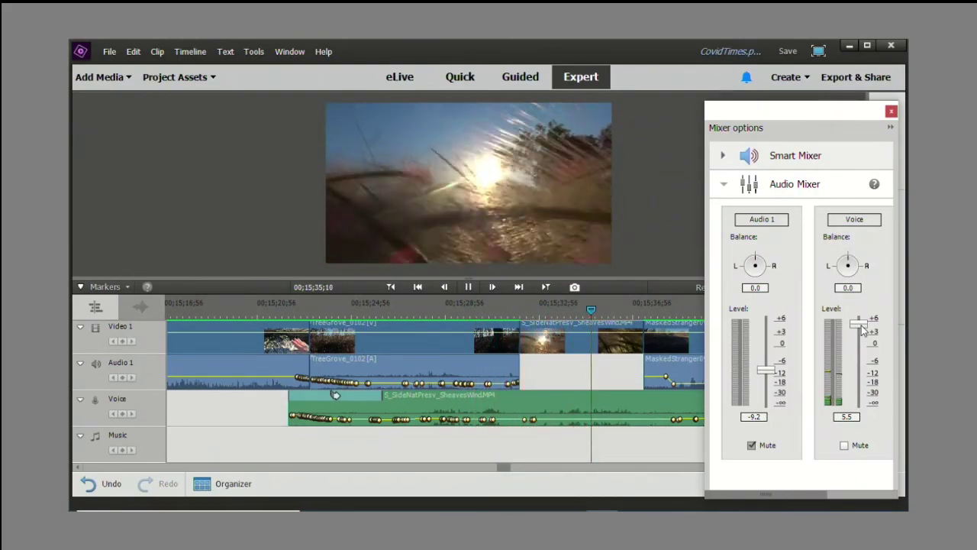
pyautogui.moveTo(861, 327)
pyautogui.mouseDown()
pyautogui.moveTo(862, 336)
pyautogui.moveTo(861, 328)
pyautogui.mouseUp()
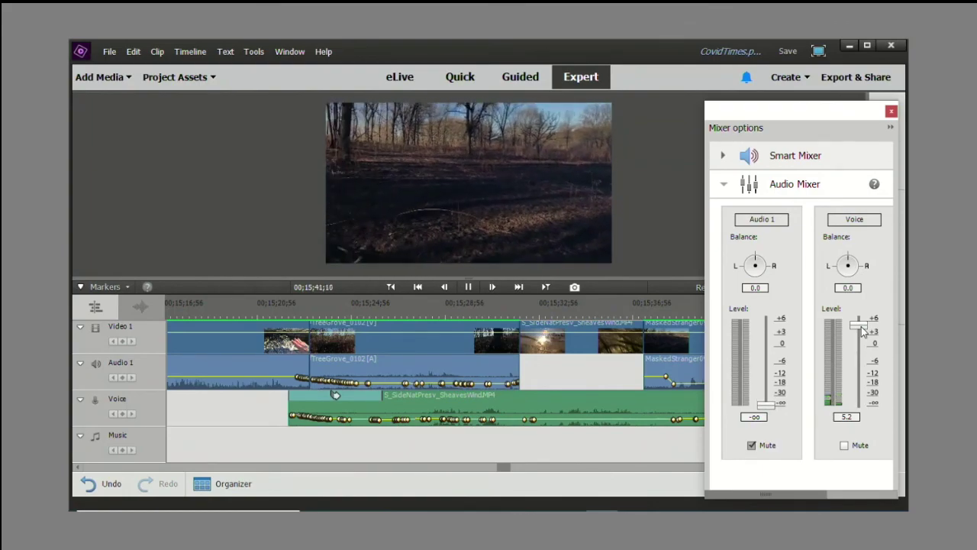
pyautogui.moveTo(861, 326)
pyautogui.mouseDown()
pyautogui.moveTo(861, 350)
pyautogui.moveTo(861, 333)
pyautogui.mouseUp()
pyautogui.press('space')
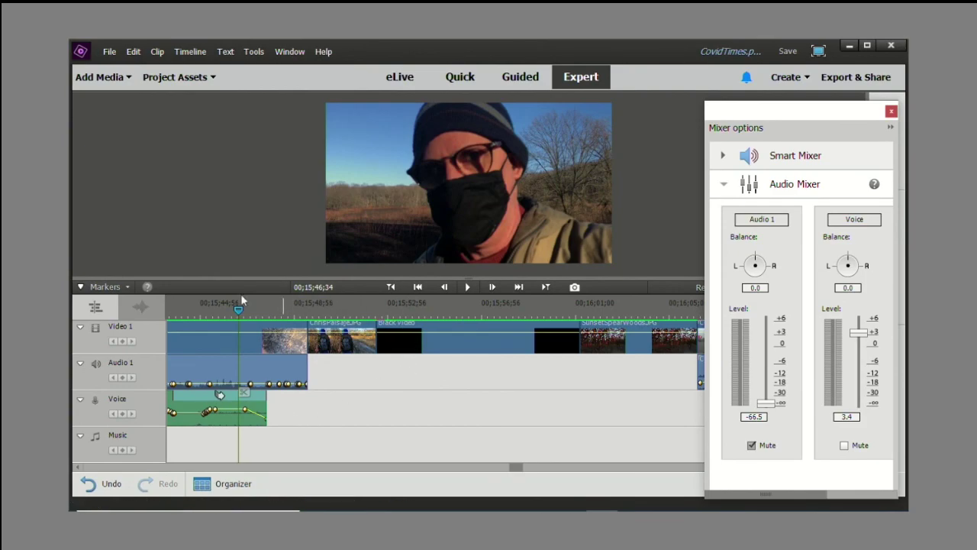
# Enlarge the timeline area to reveal the upper tracks, and expand Audio 3 to show its waveform around 00;15;36
pyautogui.moveTo(218, 277); pyautogui.dragTo(222, 180)
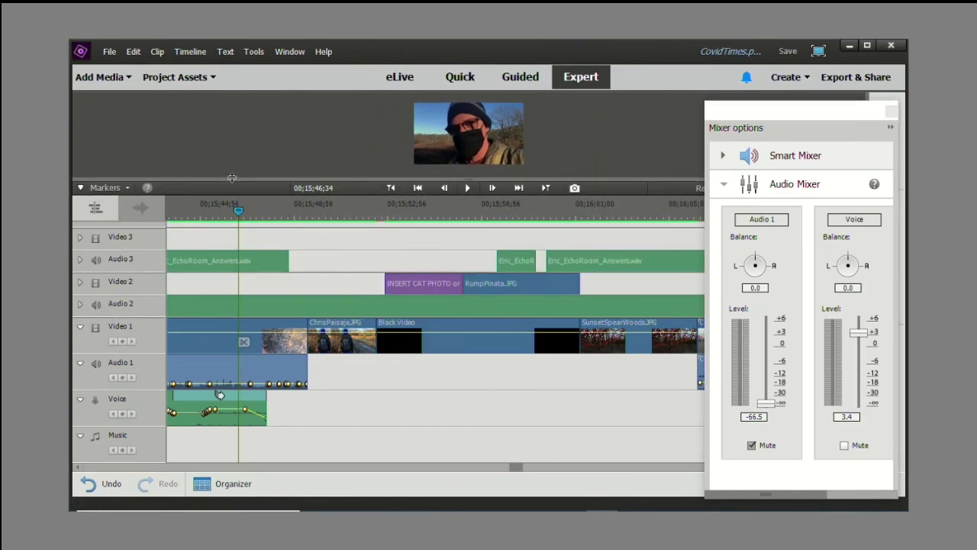
pyautogui.click(80, 467)
pyautogui.click(80, 468)
pyautogui.click(80, 468)
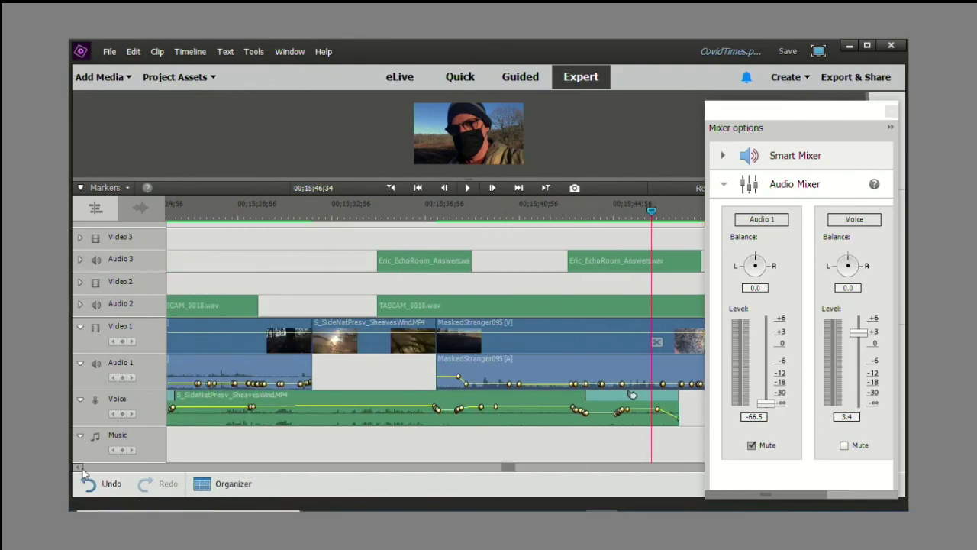
pyautogui.click(80, 468)
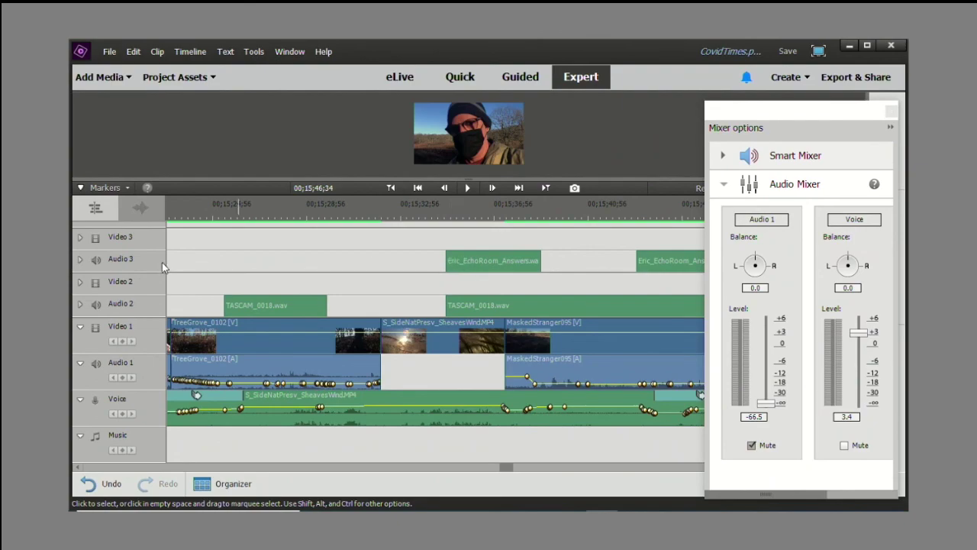
pyautogui.click(80, 261)
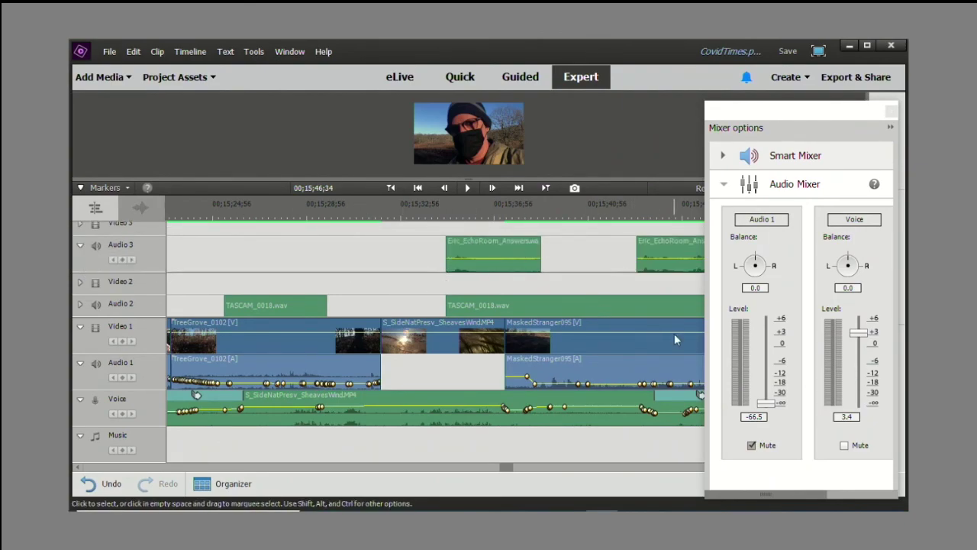
# Show Audio 2 and Audio 3 in the Audio Mixer, hide Music, and widen the mixer to fit all four tracks
pyautogui.moveTo(705, 326); pyautogui.dragTo(565, 331)
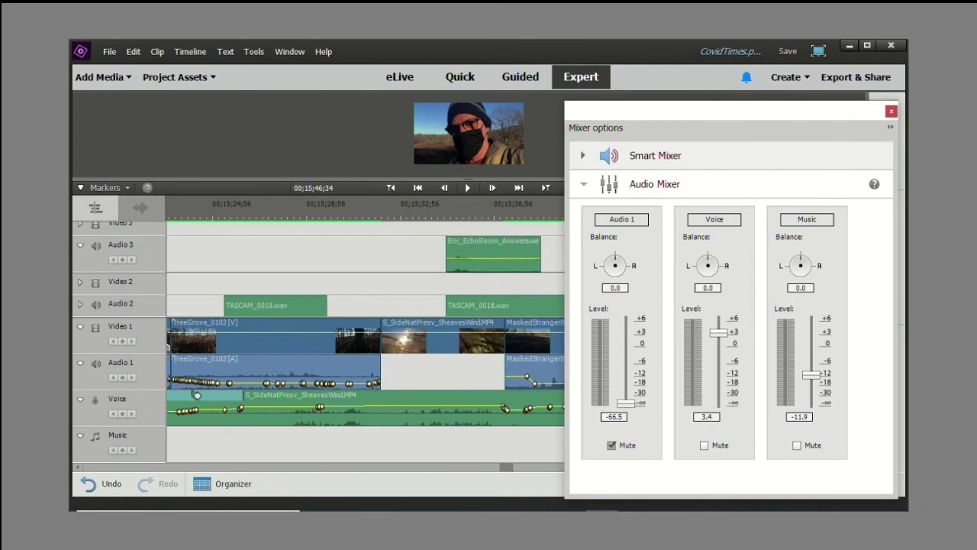
pyautogui.click(890, 128)
pyautogui.click(874, 136)
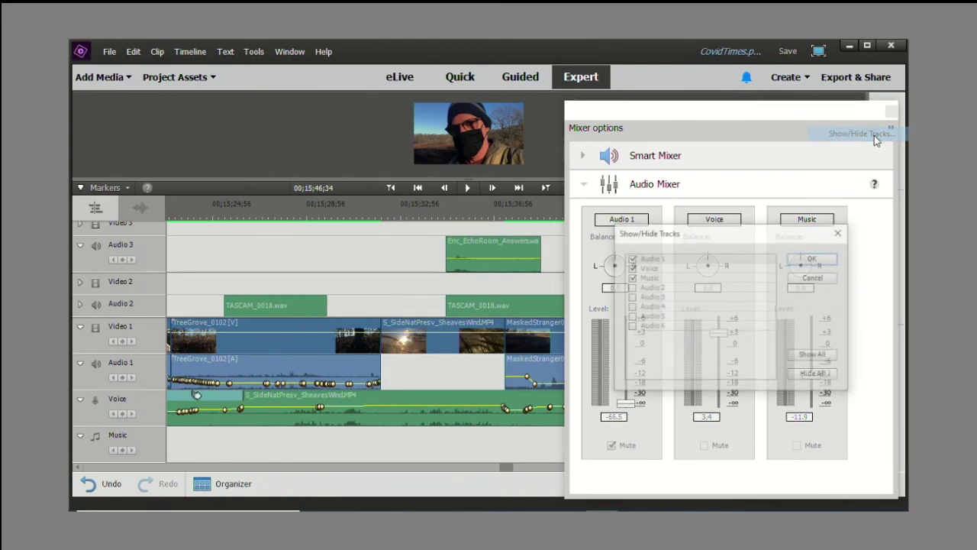
pyautogui.click(632, 297)
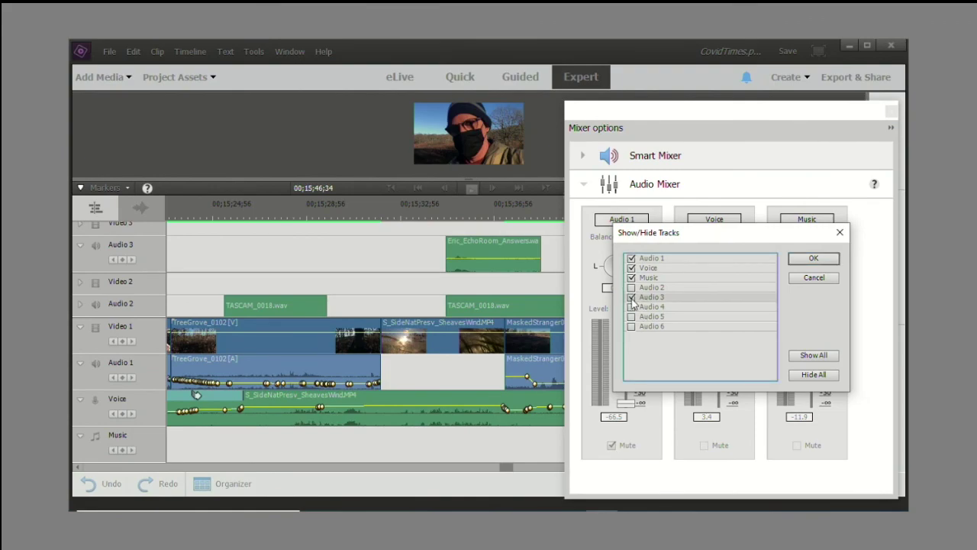
pyautogui.click(631, 288)
pyautogui.click(631, 278)
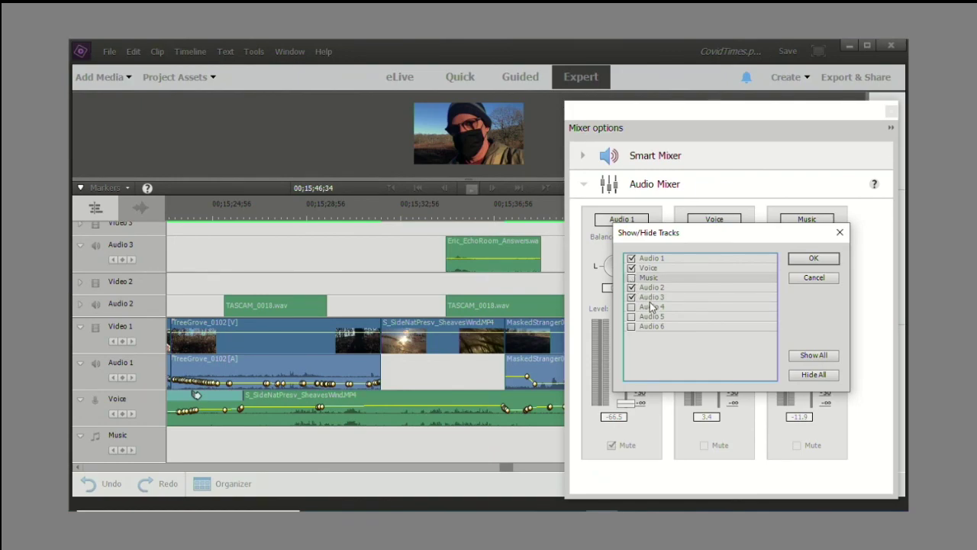
pyautogui.click(814, 258)
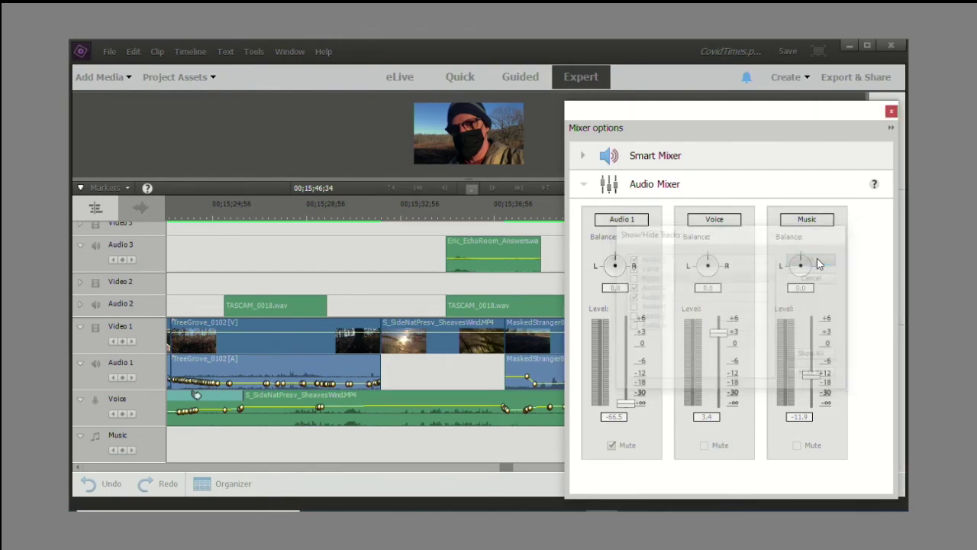
pyautogui.moveTo(563, 368); pyautogui.dragTo(513, 371)
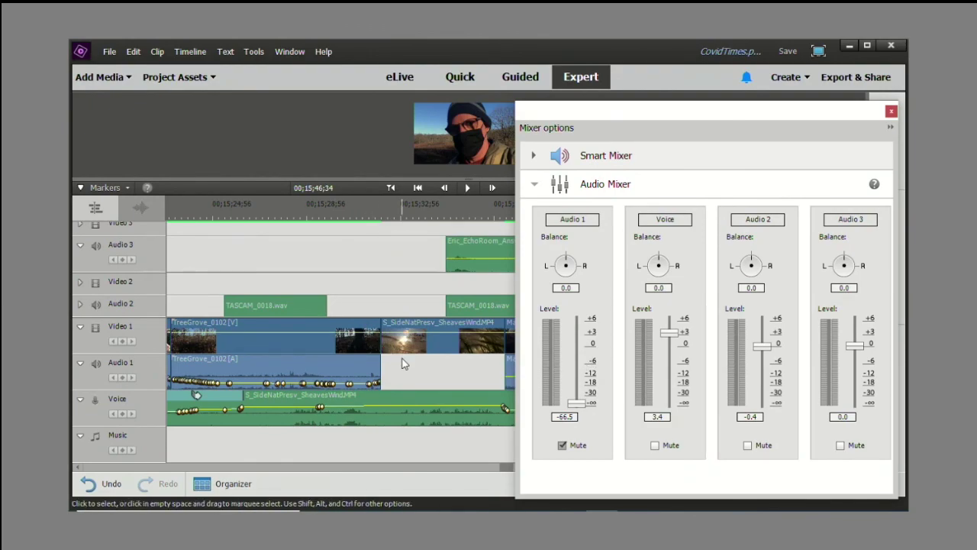
# Expand Audio 2 to show its waveform, and play from 00;15;07;37 to 00;15;20;21 to check the Audio 2 and Audio 3 meters
pyautogui.moveTo(507, 467); pyautogui.dragTo(498, 470)
pyautogui.click(178, 207)
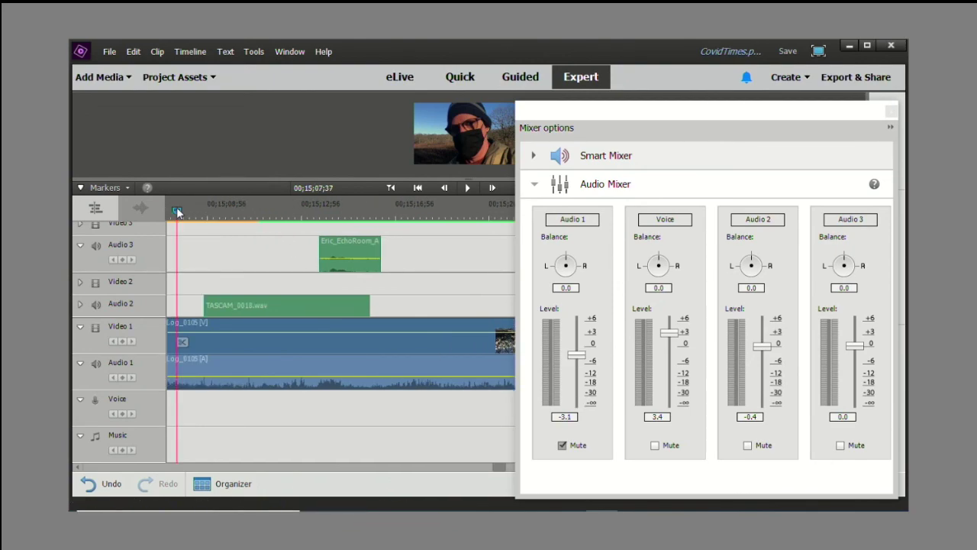
pyautogui.click(81, 305)
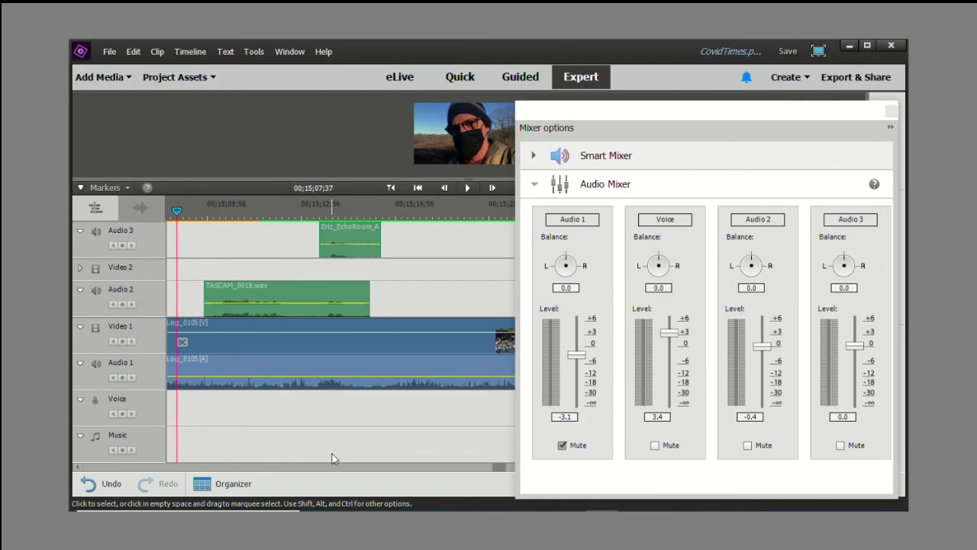
pyautogui.press('space')
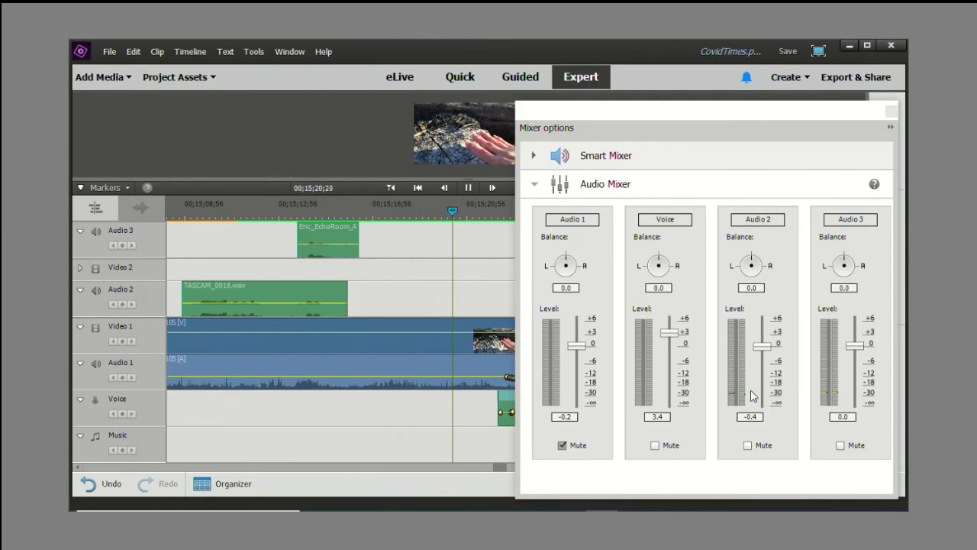
pyautogui.press('space')
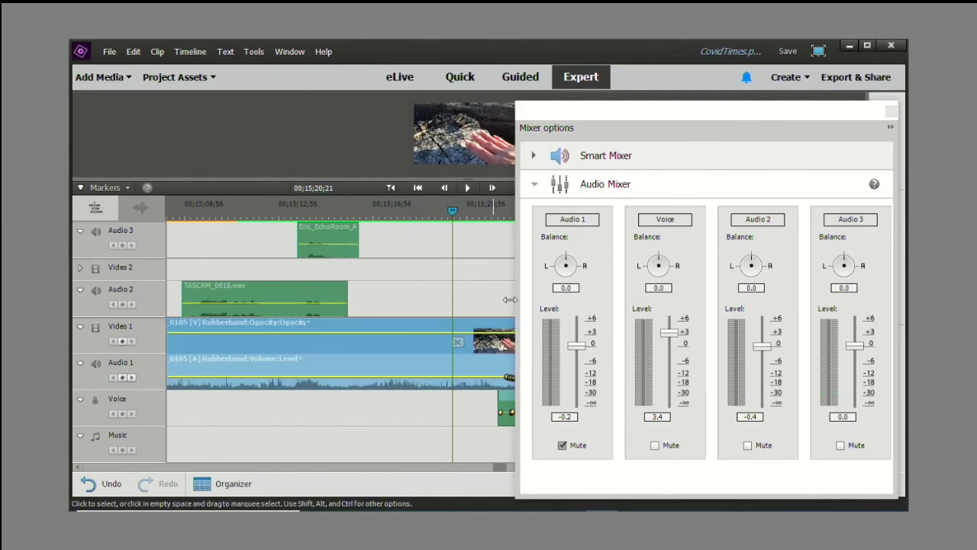
# Place the playhead at 00;15;08;25 and set the audio gain of the TASCAM_0018.wav clip on Audio 2 to 4 dB
pyautogui.click(174, 213)
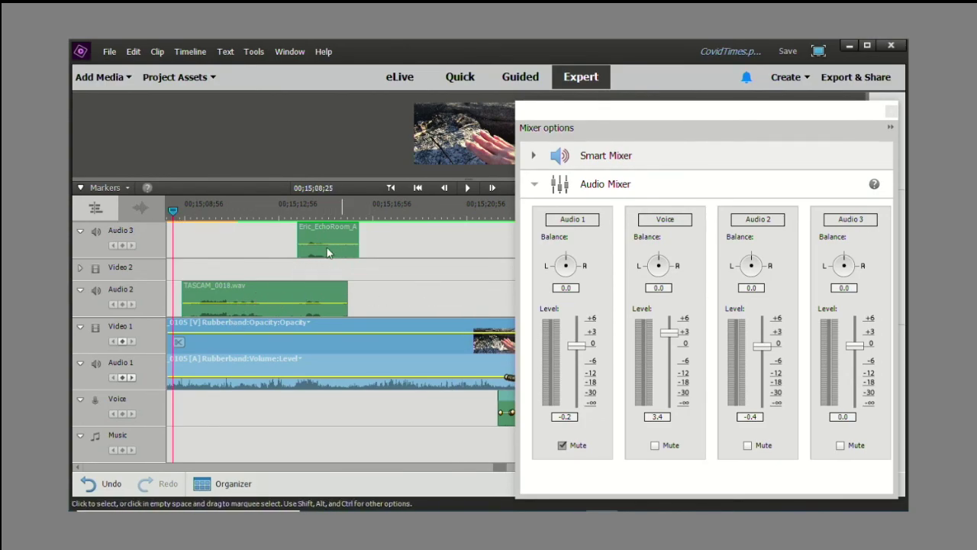
pyautogui.rightClick(267, 293)
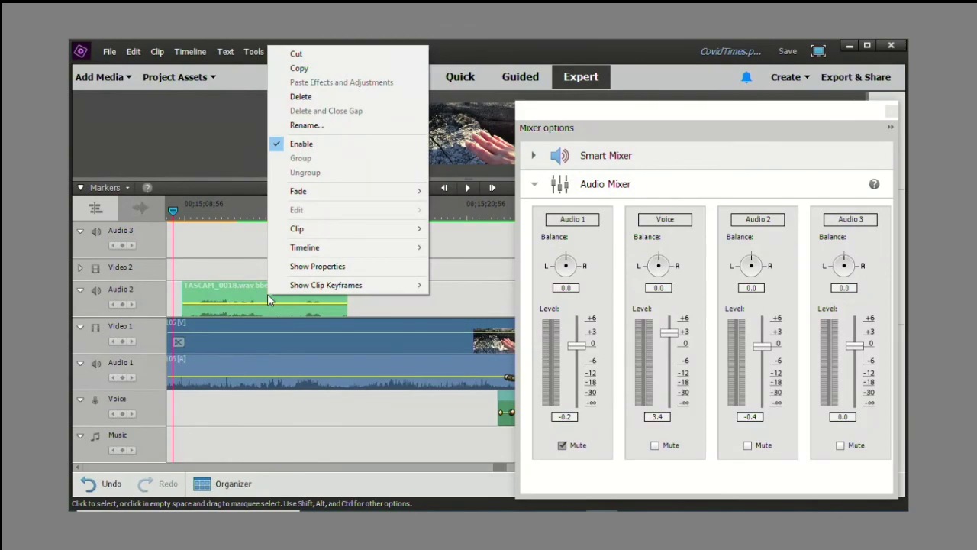
pyautogui.moveTo(375, 228)
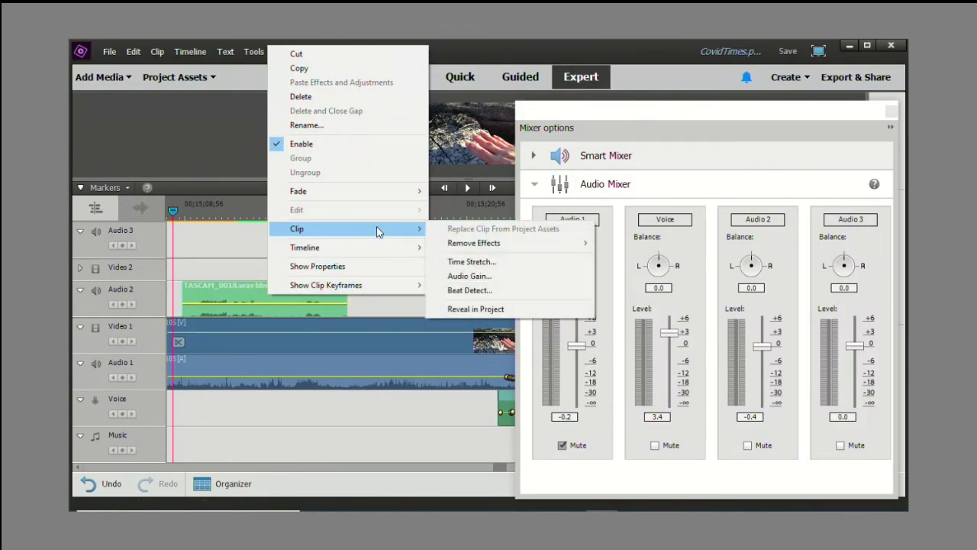
pyautogui.click(494, 276)
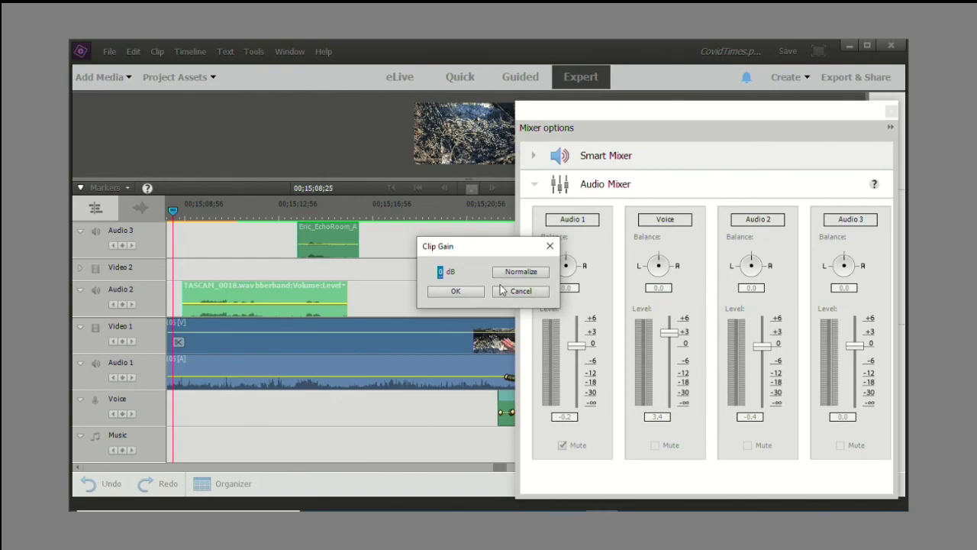
pyautogui.write('4')
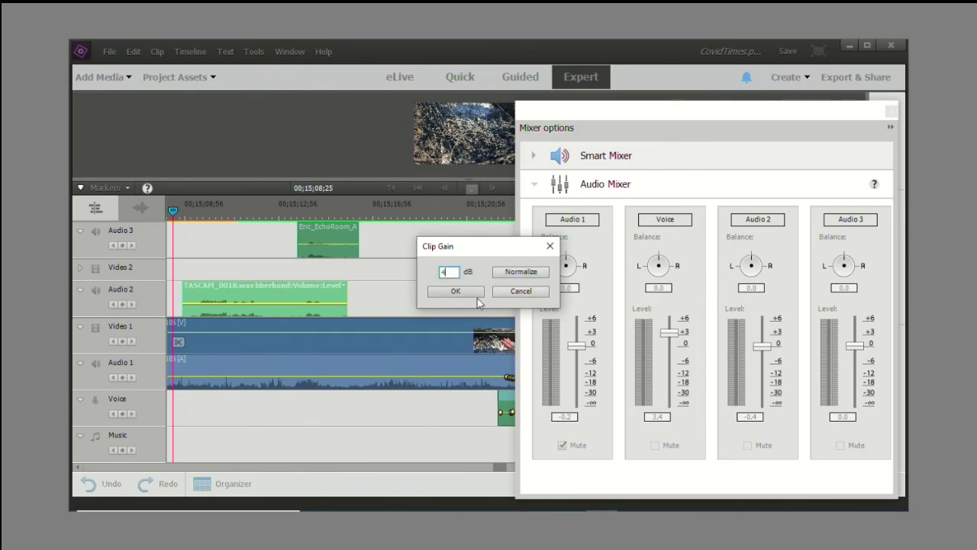
pyautogui.click(475, 294)
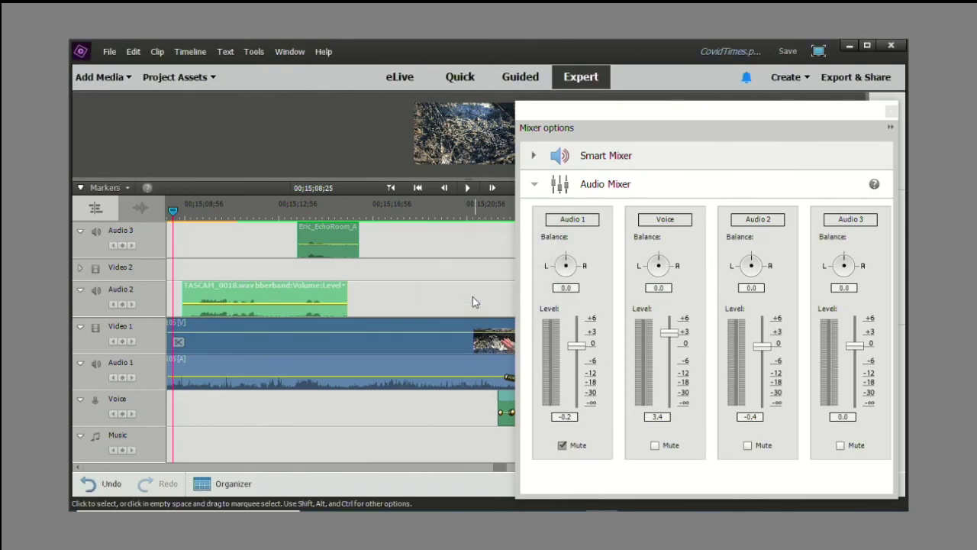
# Set the EchoRoom clip's audio gain on Audio 3 to 4 dB, and play to 00;15;20;39 to check the meters
pyautogui.click(340, 241)
pyautogui.rightClick(339, 238)
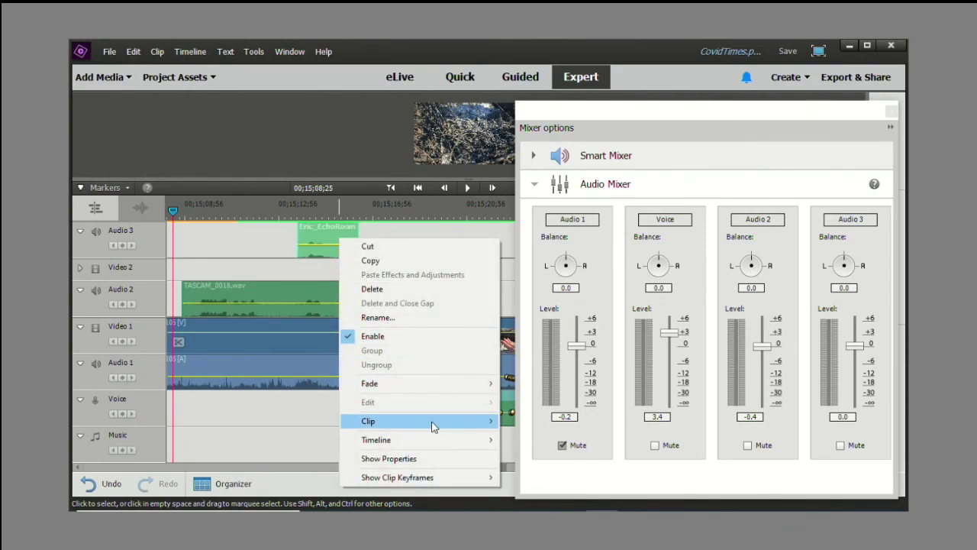
pyautogui.moveTo(442, 424)
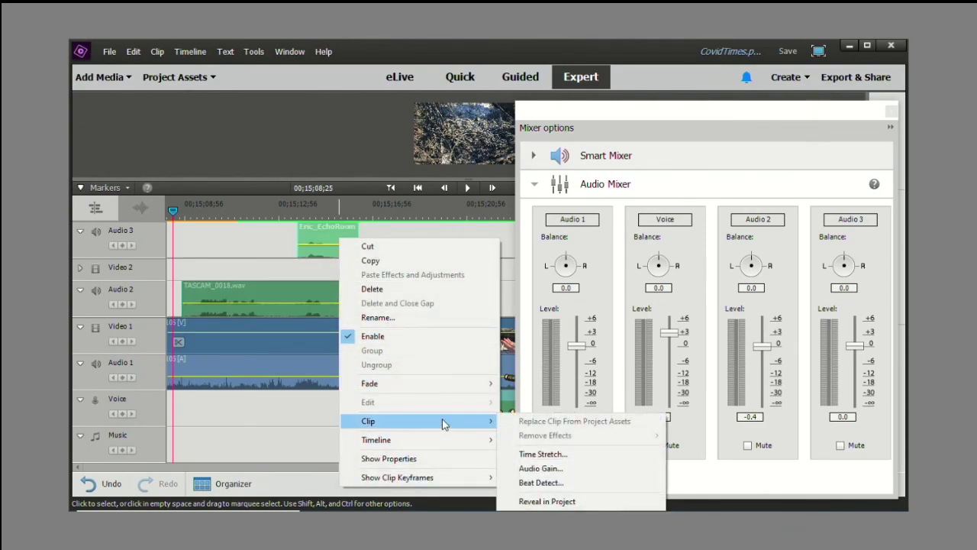
pyautogui.click(571, 467)
pyautogui.write('4')
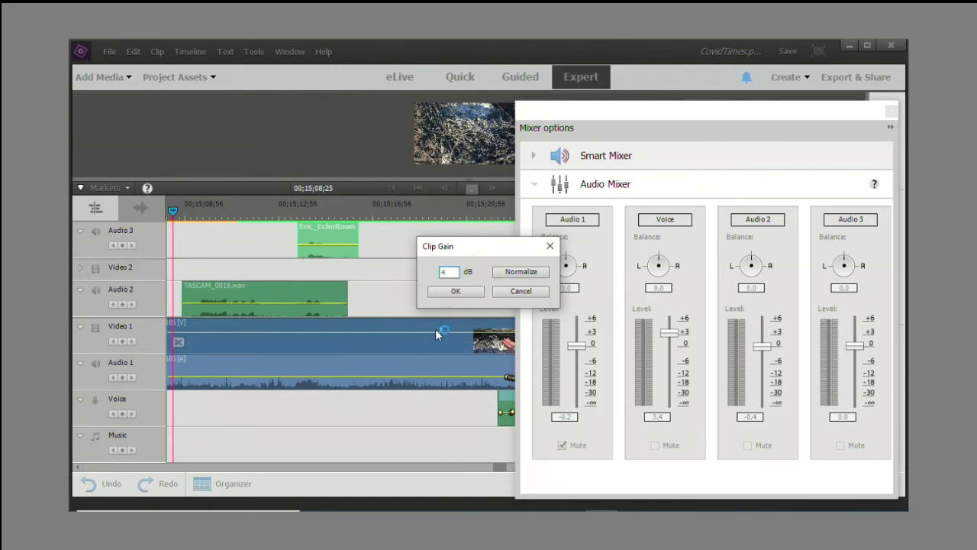
pyautogui.click(447, 291)
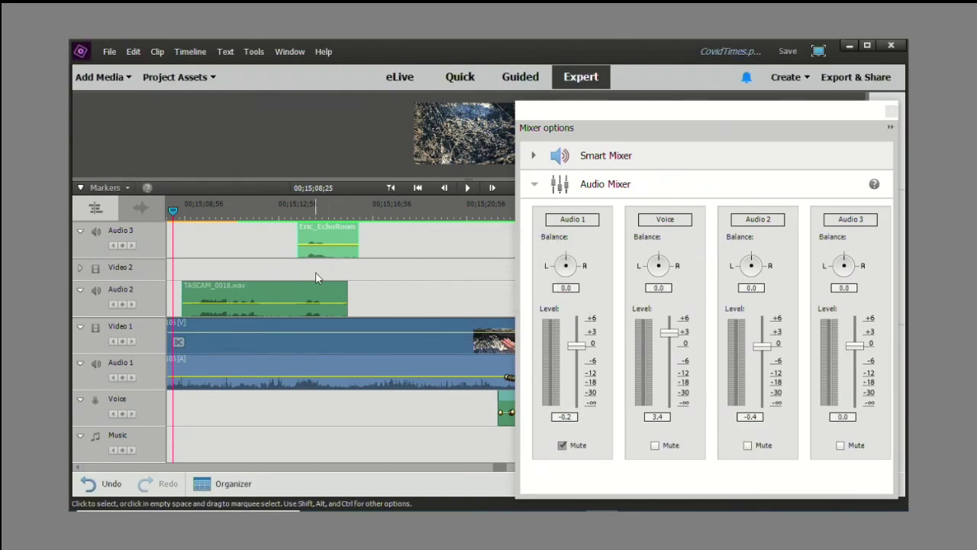
pyautogui.press('space')
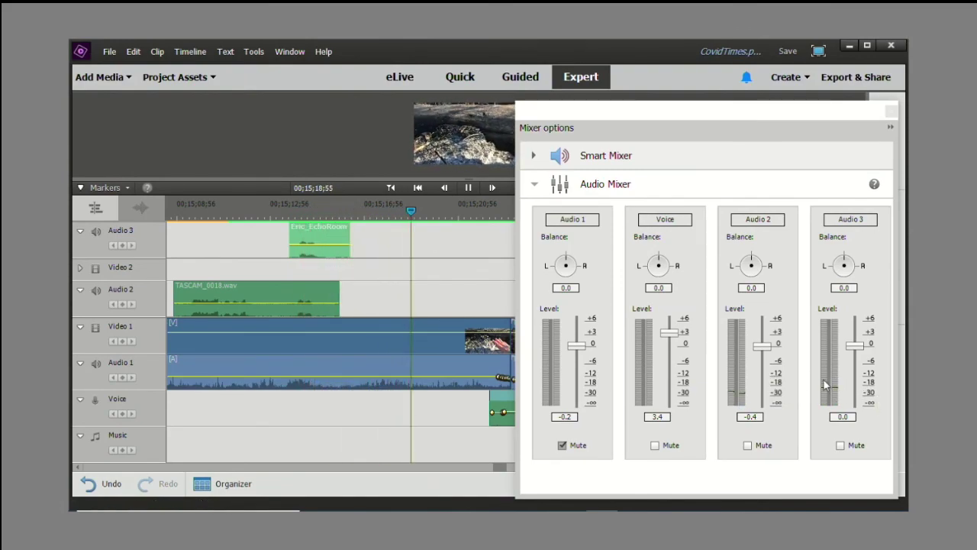
pyautogui.press('space')
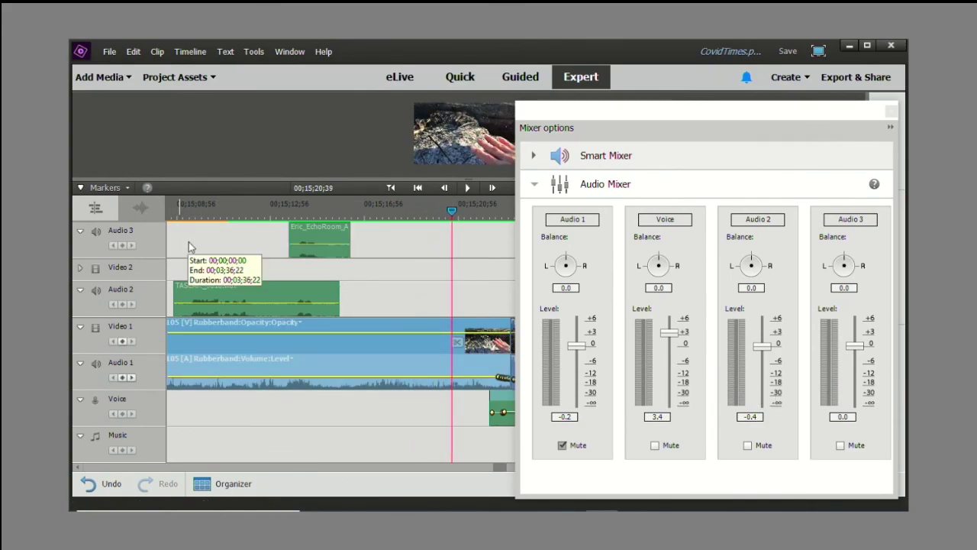
# Readjust the audio gain of the TASCAM_0018.wav clip on Audio 2
pyautogui.click(248, 296)
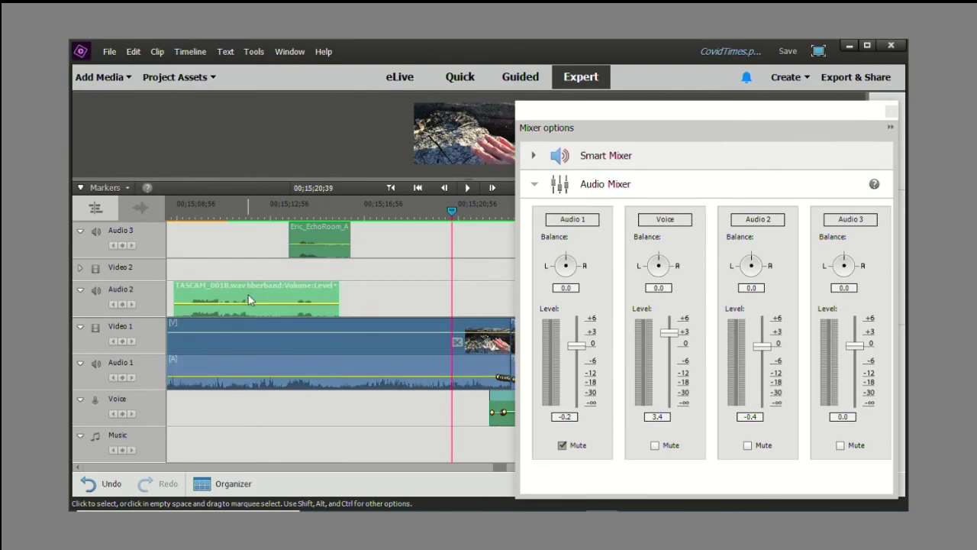
pyautogui.rightClick(248, 295)
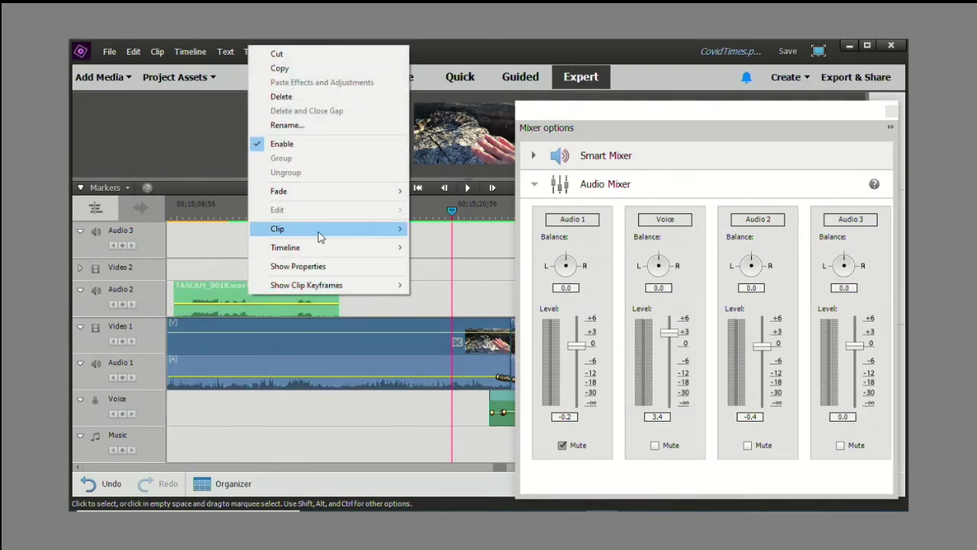
pyautogui.moveTo(320, 237)
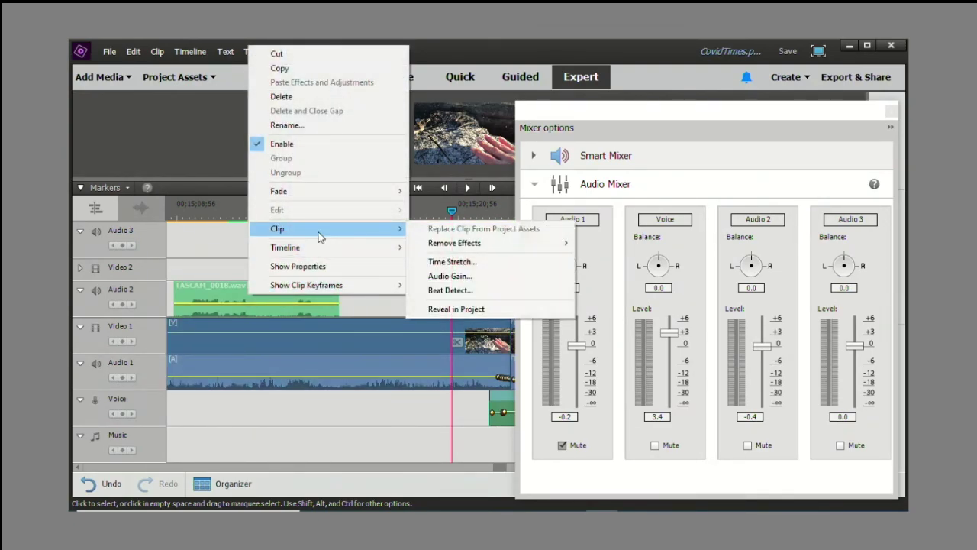
pyautogui.click(473, 278)
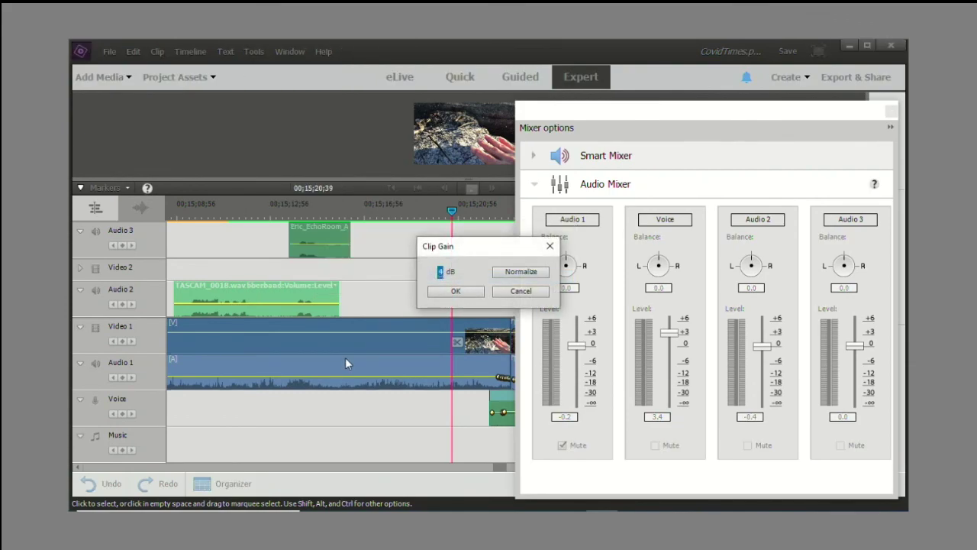
pyautogui.click(459, 293)
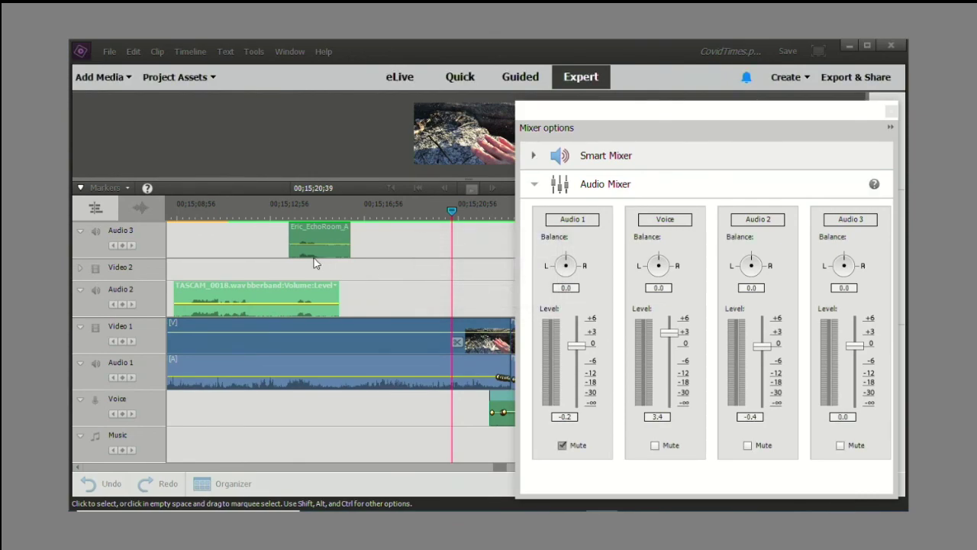
# Set the EchoRoom clip's audio gain on Audio 3 to 7 dB, and play from 00;15;08;41 to 00;15;16;29 to check the meters
pyautogui.rightClick(326, 236)
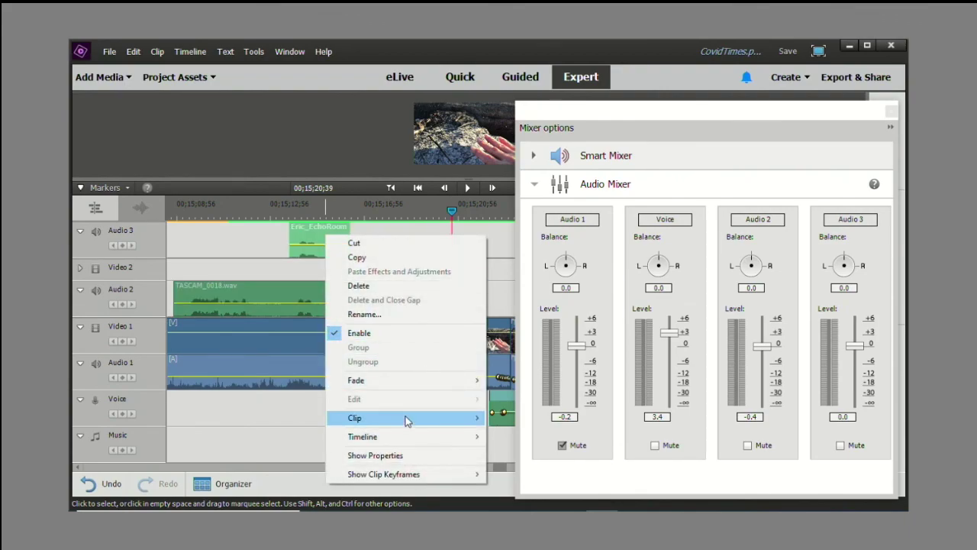
pyautogui.moveTo(407, 421)
pyautogui.write('7')
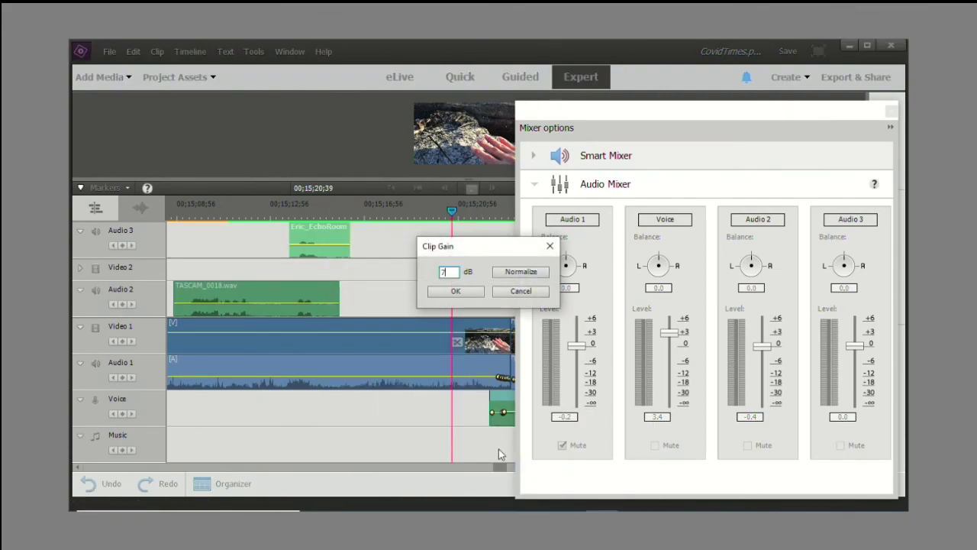
pyautogui.click(476, 294)
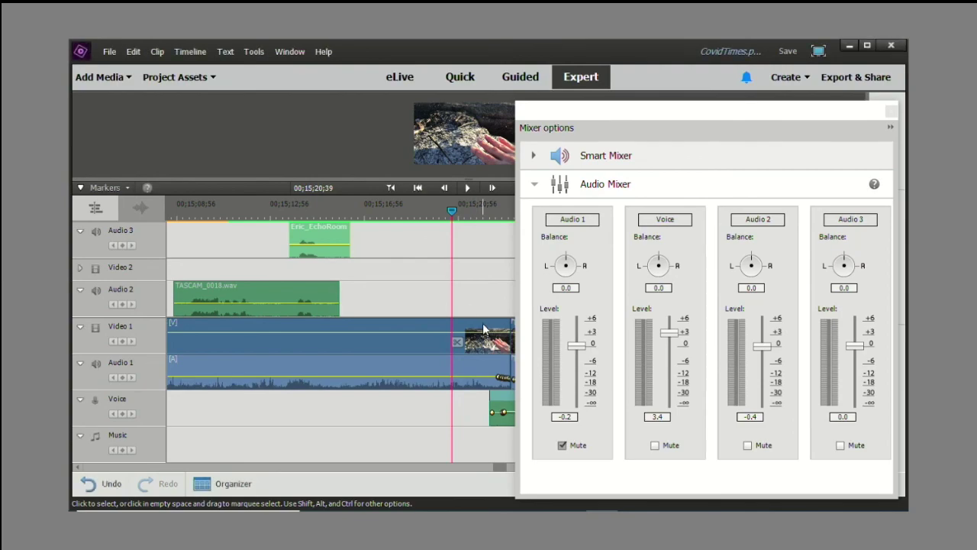
pyautogui.click(172, 205)
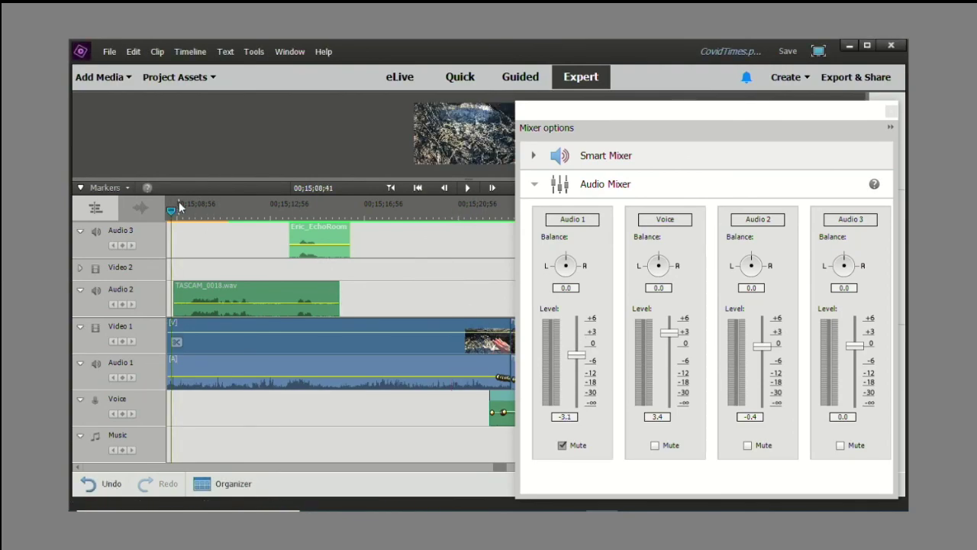
pyautogui.press('space')
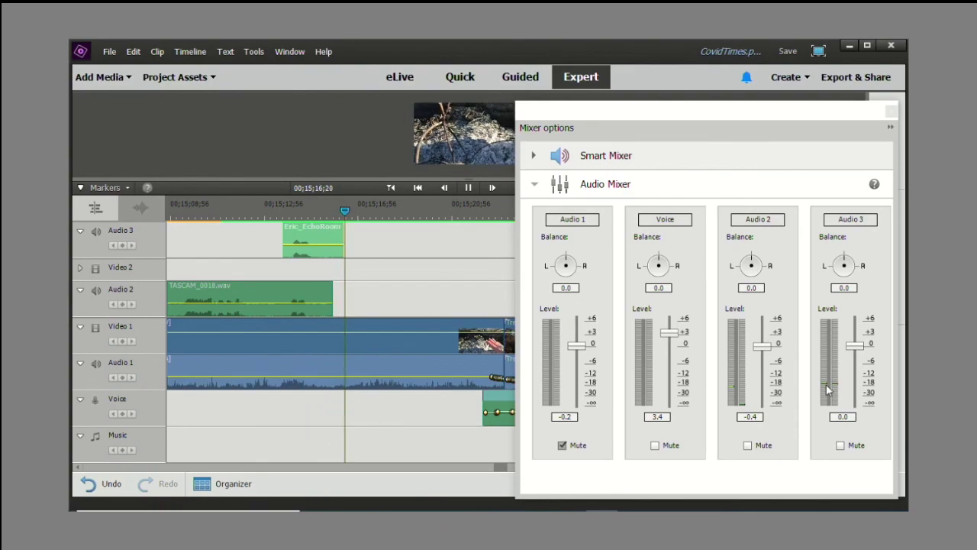
pyautogui.press('space')
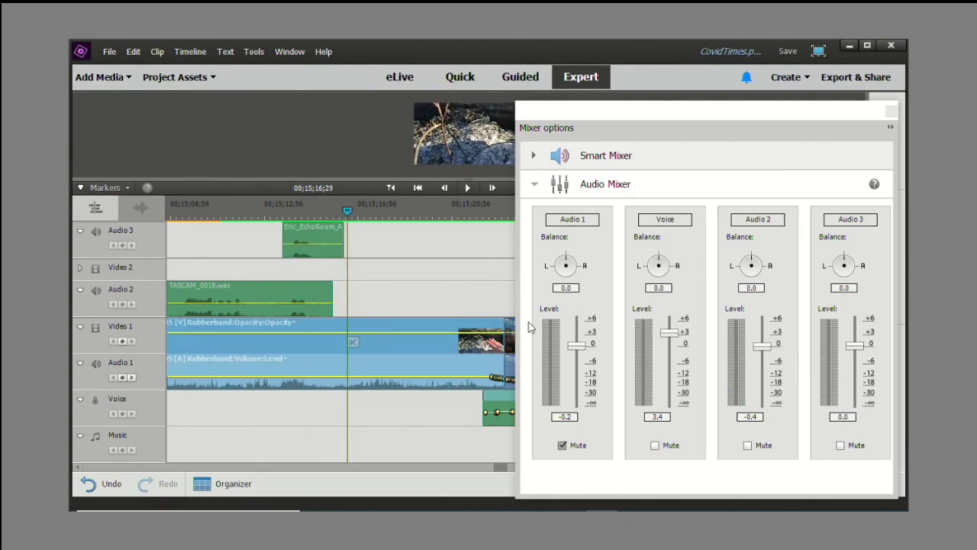
# Set the audio gain of the EchoRoom clip on Audio 3 to 9 dB
pyautogui.rightClick(318, 242)
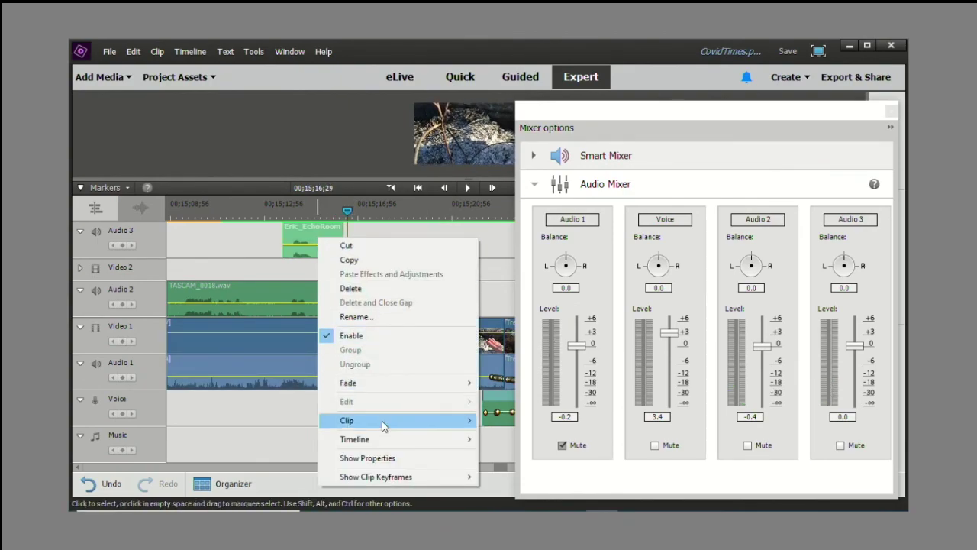
pyautogui.moveTo(384, 422)
pyautogui.click(542, 472)
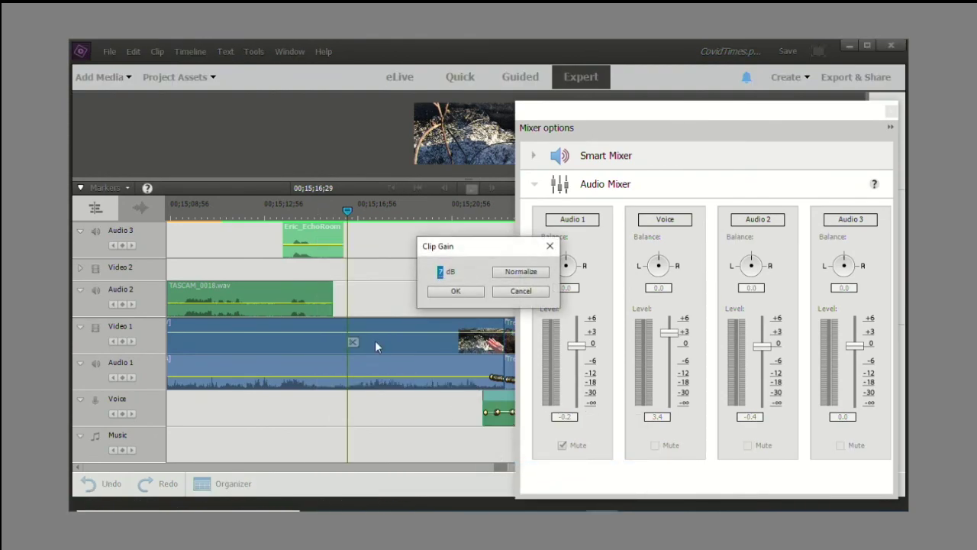
pyautogui.write('9')
pyautogui.click(456, 291)
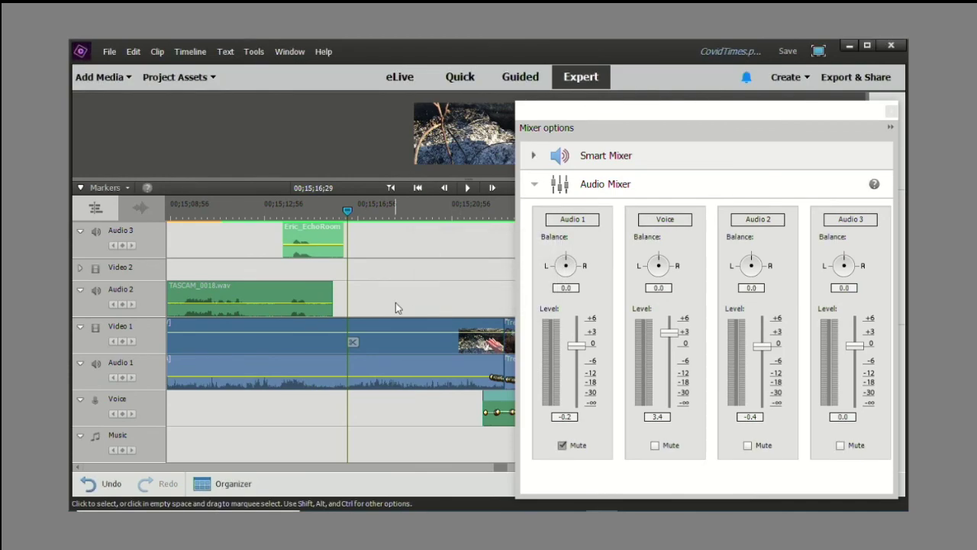
# Play from about 00;15;08 and raise the Audio 2 level to 5.1 in the Audio Mixer during playback
pyautogui.click(176, 213)
pyautogui.press('space')
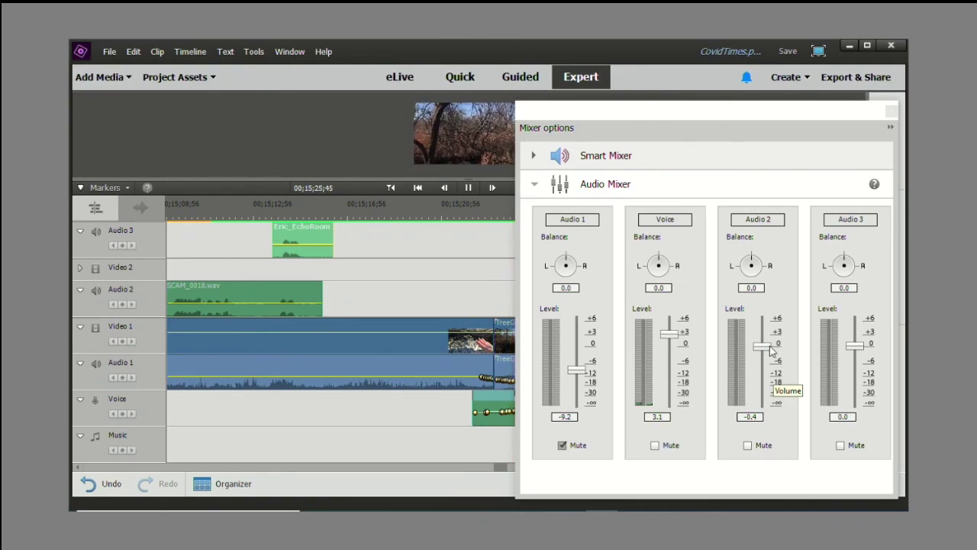
pyautogui.moveTo(765, 345); pyautogui.dragTo(758, 326)
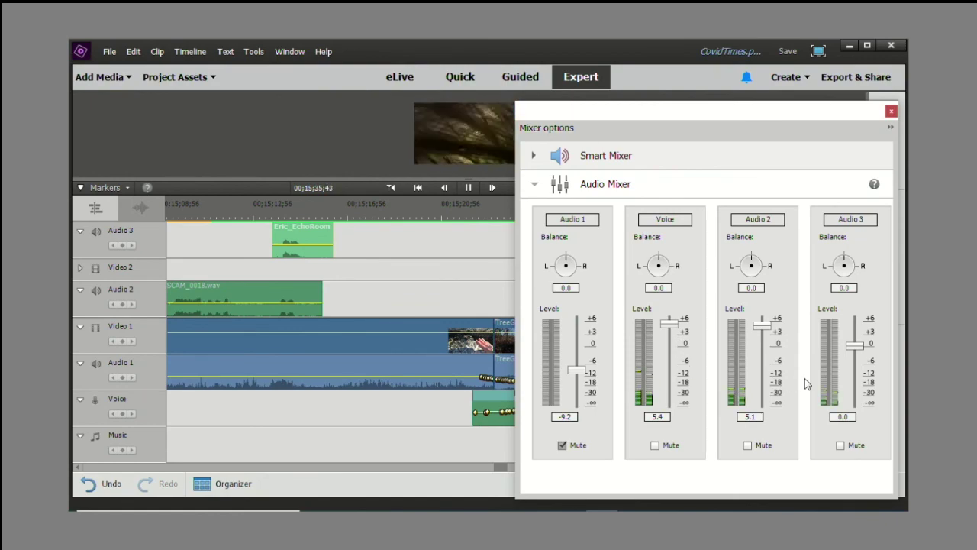
pyautogui.press('space')
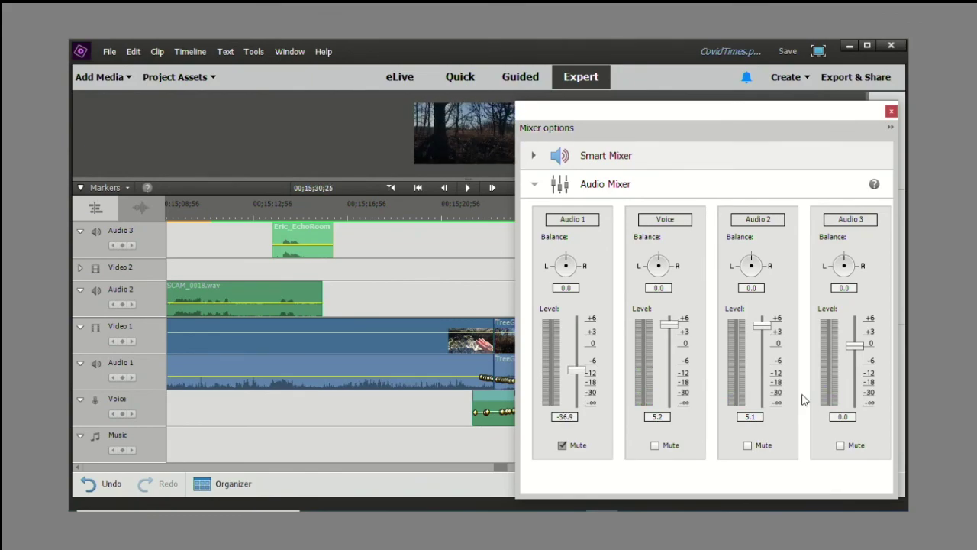
# Replay from 00;15;30;25, raising the Audio 3 level to 2.8 and 3.6, and stop at 00;15;37;18
pyautogui.moveTo(858, 350); pyautogui.dragTo(858, 342)
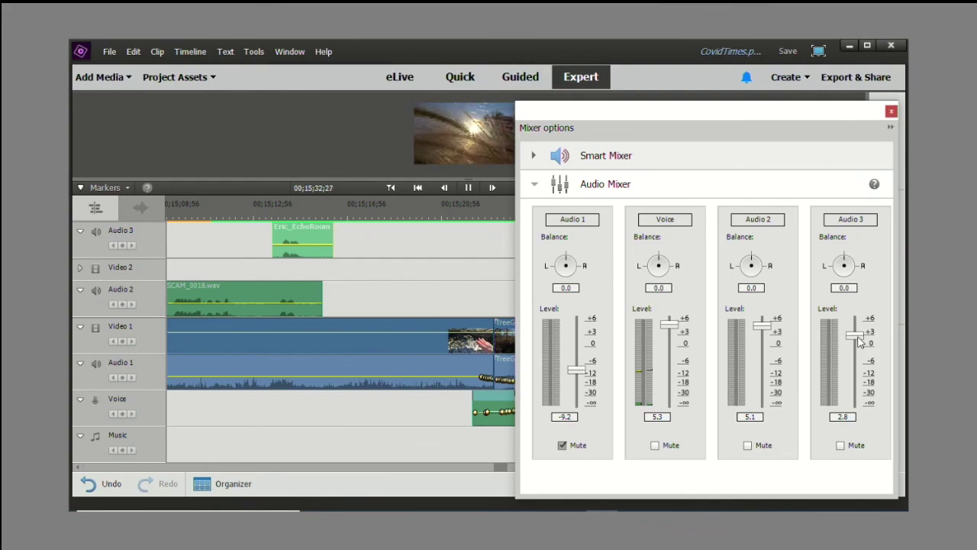
pyautogui.moveTo(860, 341); pyautogui.dragTo(859, 340)
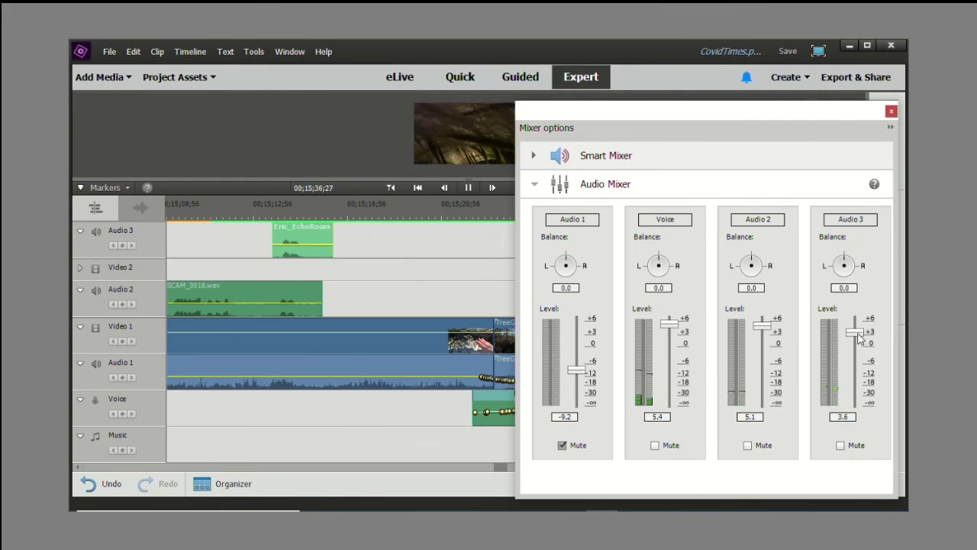
pyautogui.press('space')
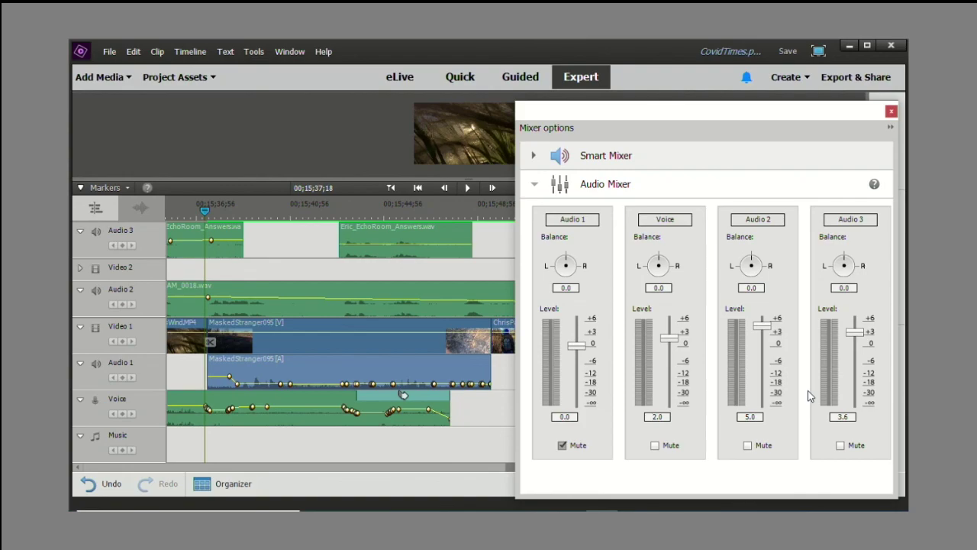
# Close the Audio Mixer and expand the Video 2 track to show its clip thumbnails
pyautogui.click(562, 444)
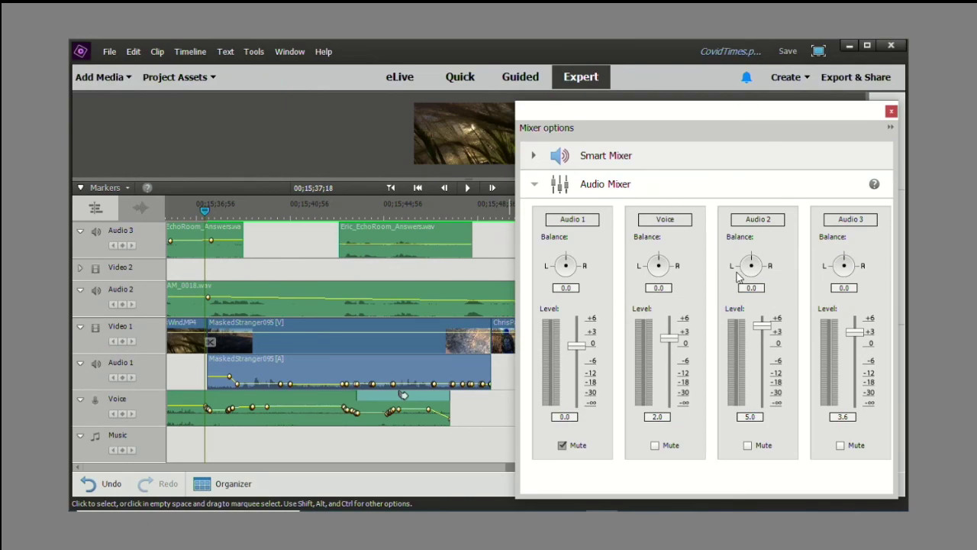
pyautogui.click(891, 113)
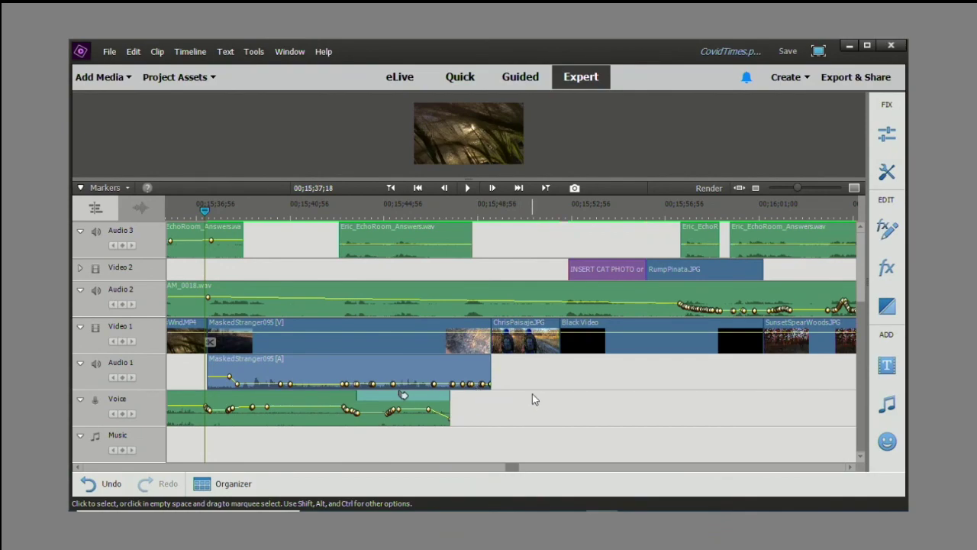
pyautogui.click(81, 269)
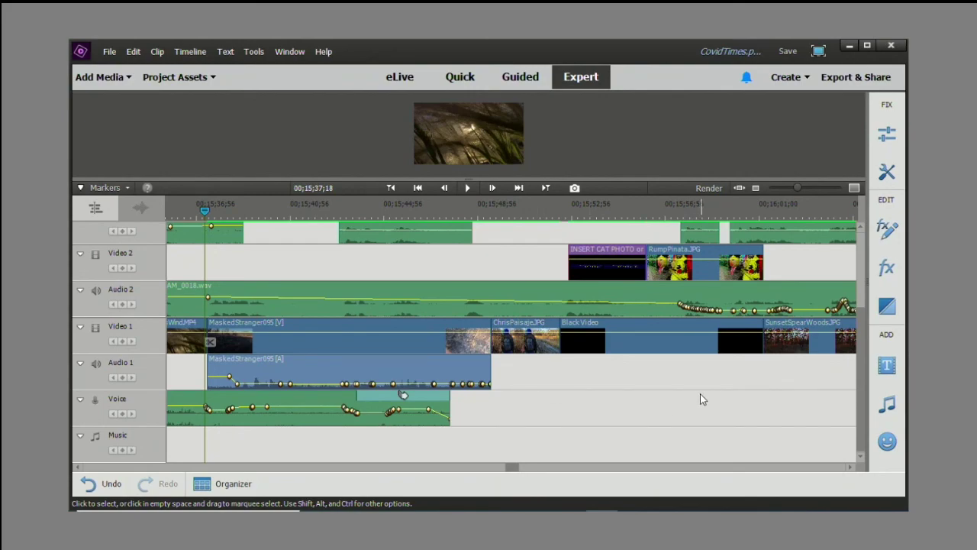
# Add a Constant Gain audio crossfade at the Audio 1 cut between the BurnLog_0105 and TreeGrove_0102 clips, aligned between clips
pyautogui.click(80, 467)
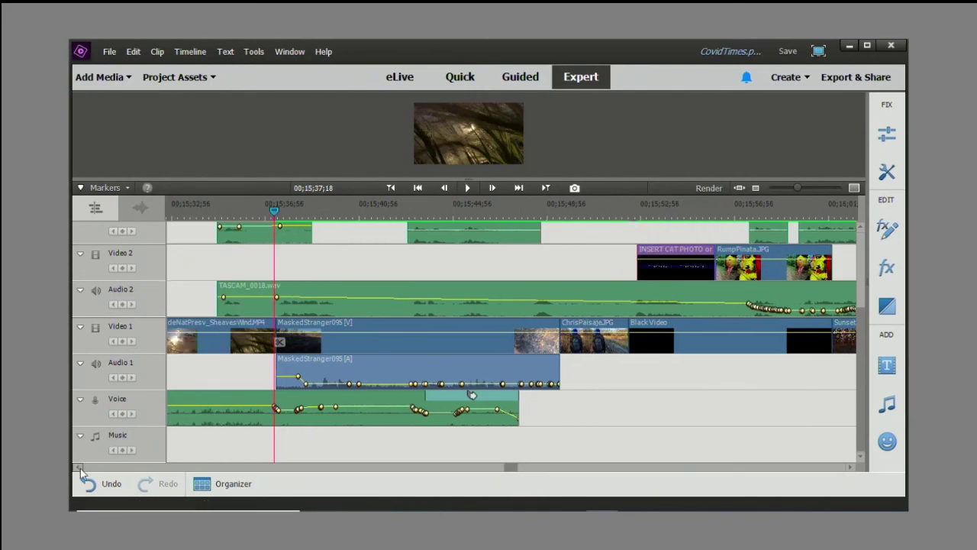
pyautogui.click(79, 467)
pyautogui.click(80, 467)
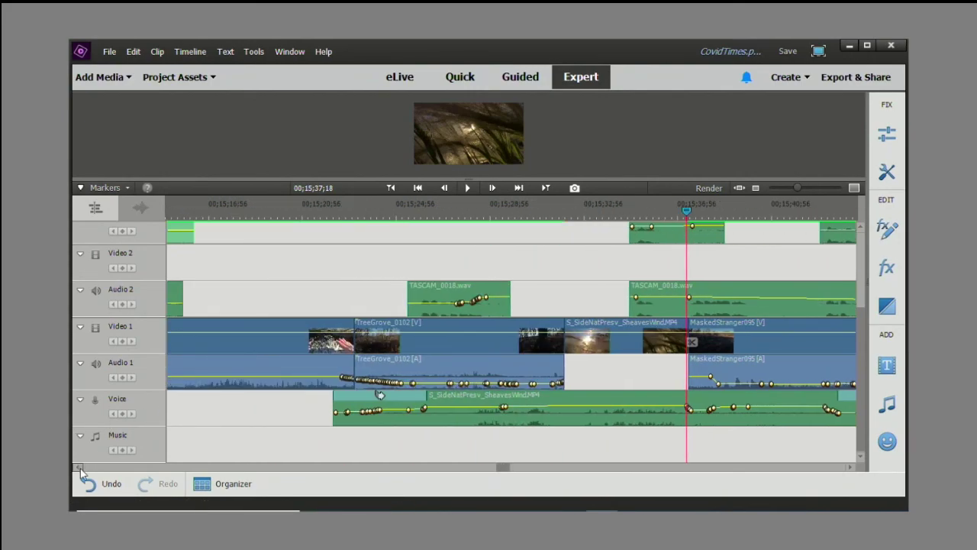
pyautogui.click(79, 468)
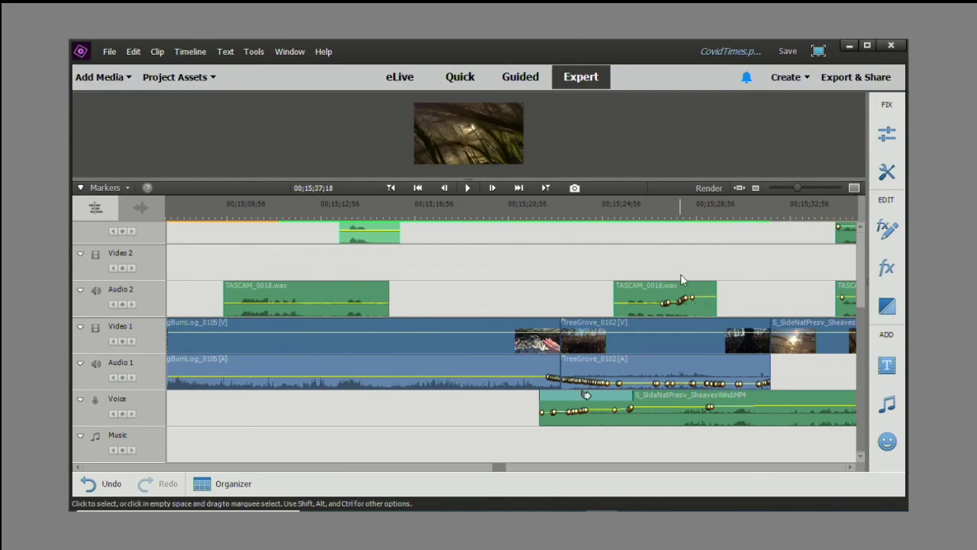
pyautogui.click(886, 307)
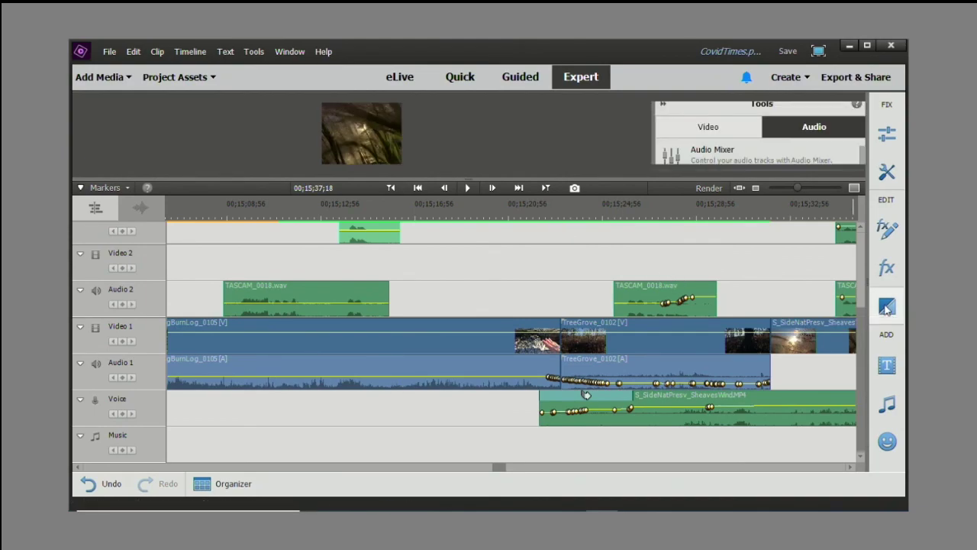
pyautogui.click(828, 129)
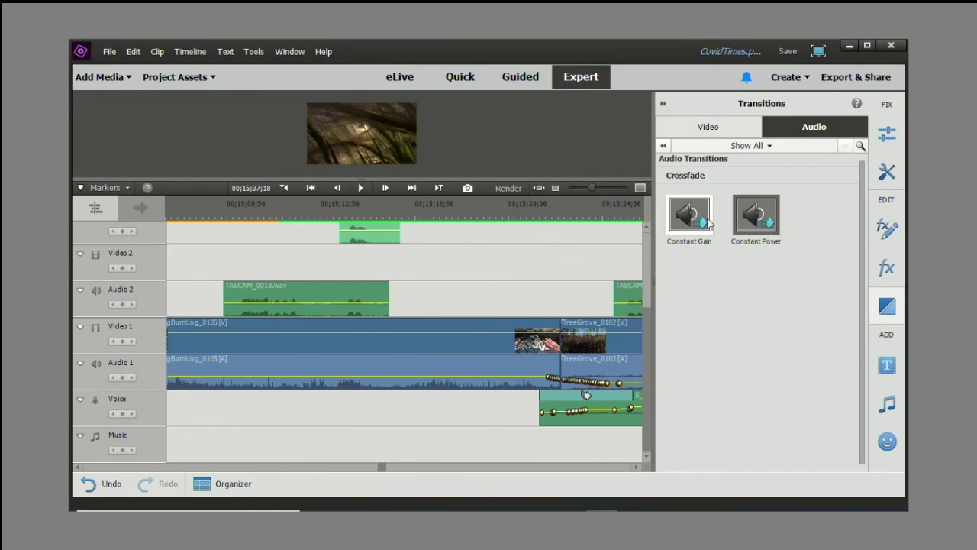
pyautogui.moveTo(694, 221); pyautogui.dragTo(556, 373)
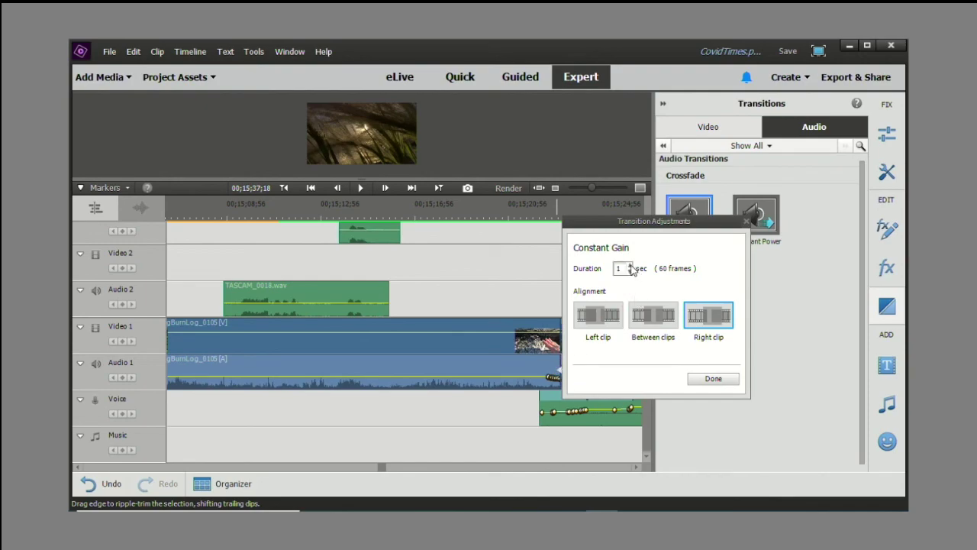
pyautogui.click(667, 320)
pyautogui.click(669, 322)
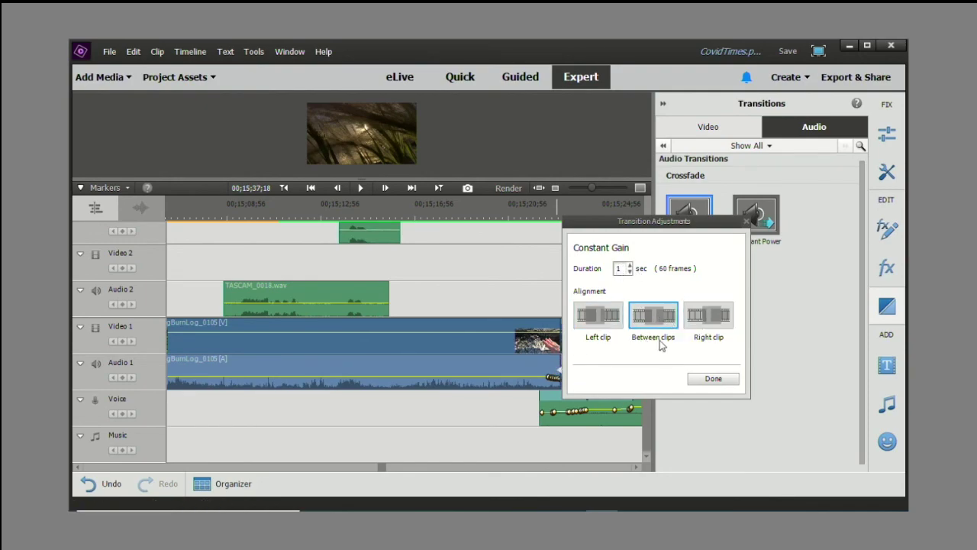
pyautogui.click(712, 380)
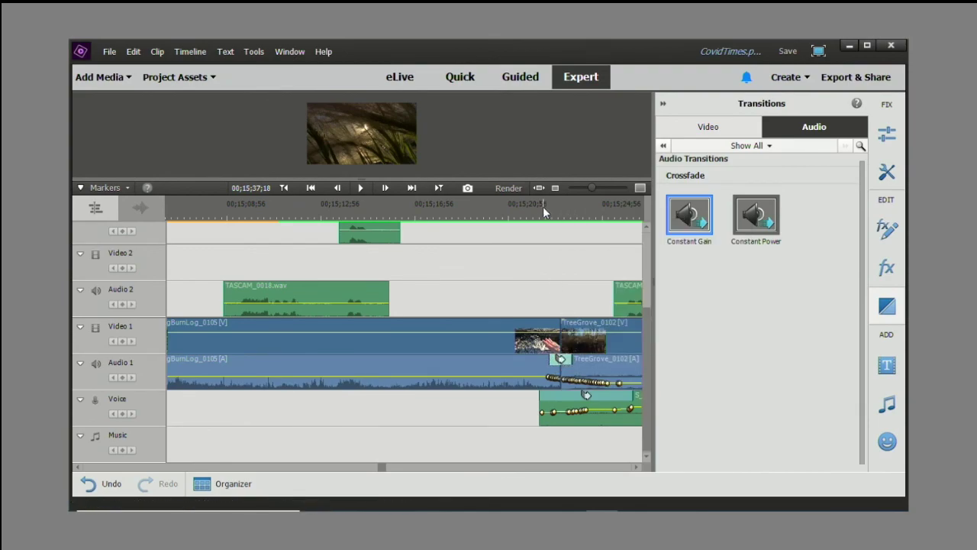
# Play the timeline from just before the Audio 1 crossfade and stop shortly after it to check the transition
pyautogui.click(543, 206)
pyautogui.press('space')
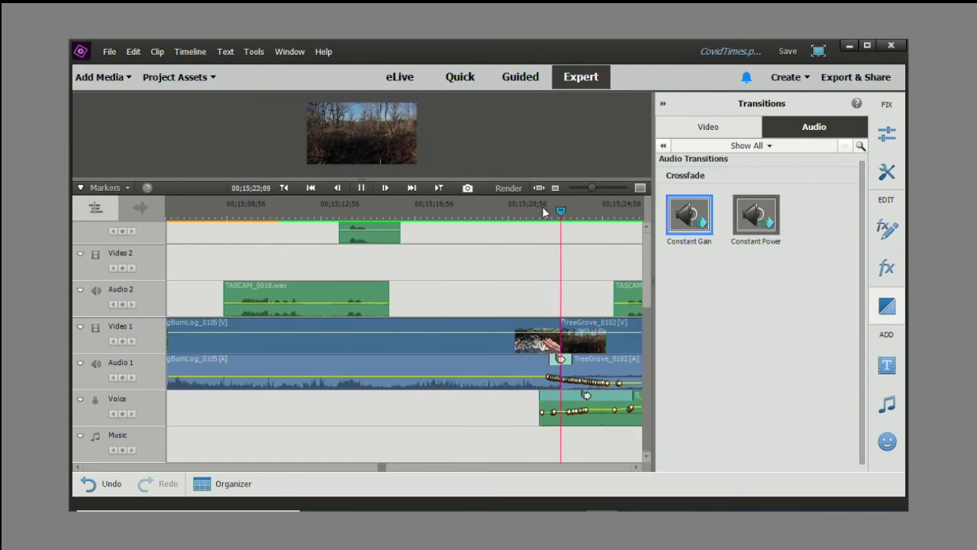
pyautogui.press('space')
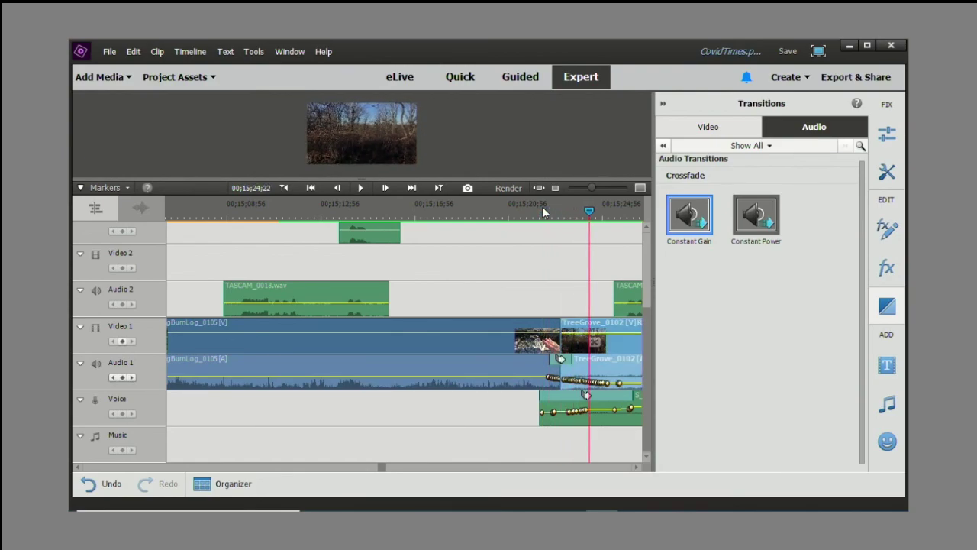